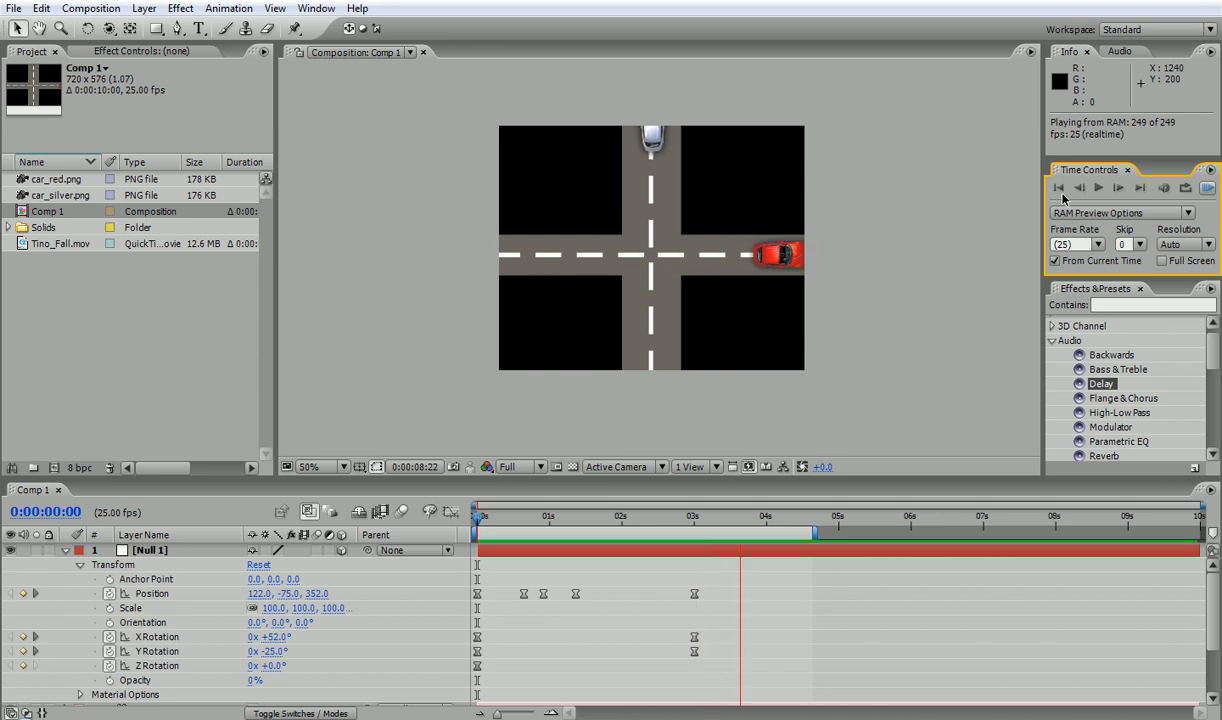
Step: Return to the first frame of the crossroads animation and start a new empty project
{"action": "left_click", "coordinate": [1062, 188]}
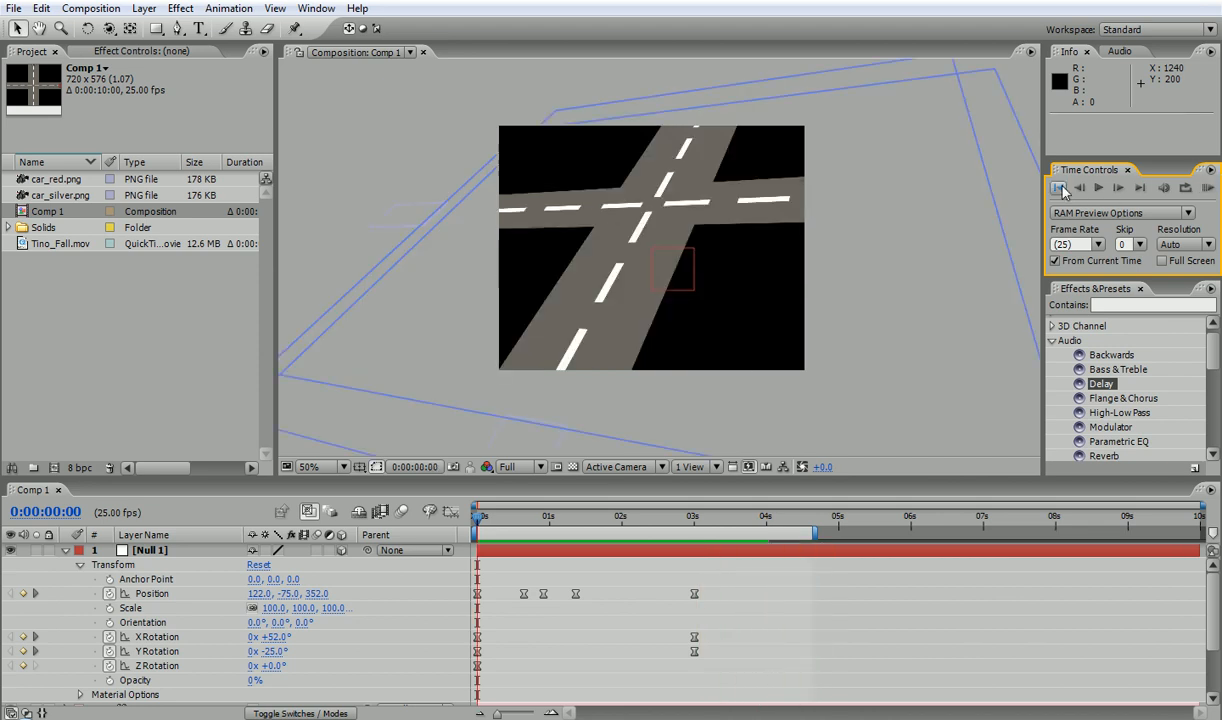
{"action": "left_click", "coordinate": [12, 10]}
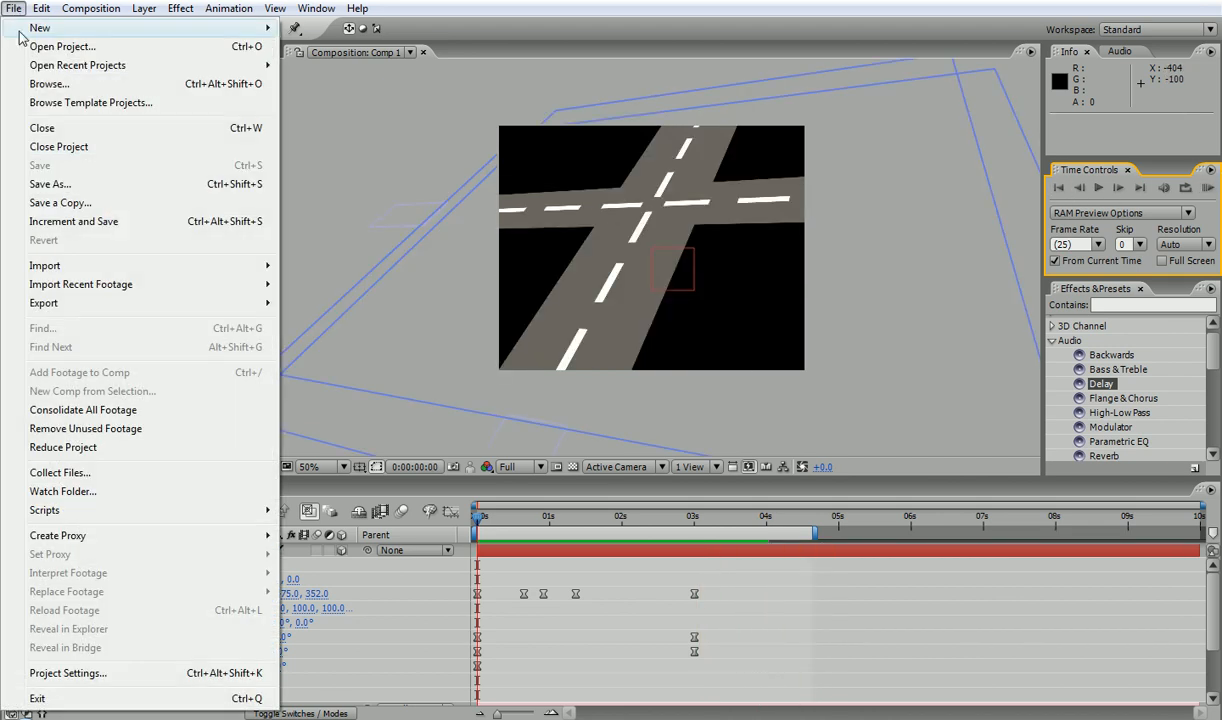
{"action": "mouse_move", "coordinate": [150, 24]}
{"action": "left_click", "coordinate": [340, 33]}
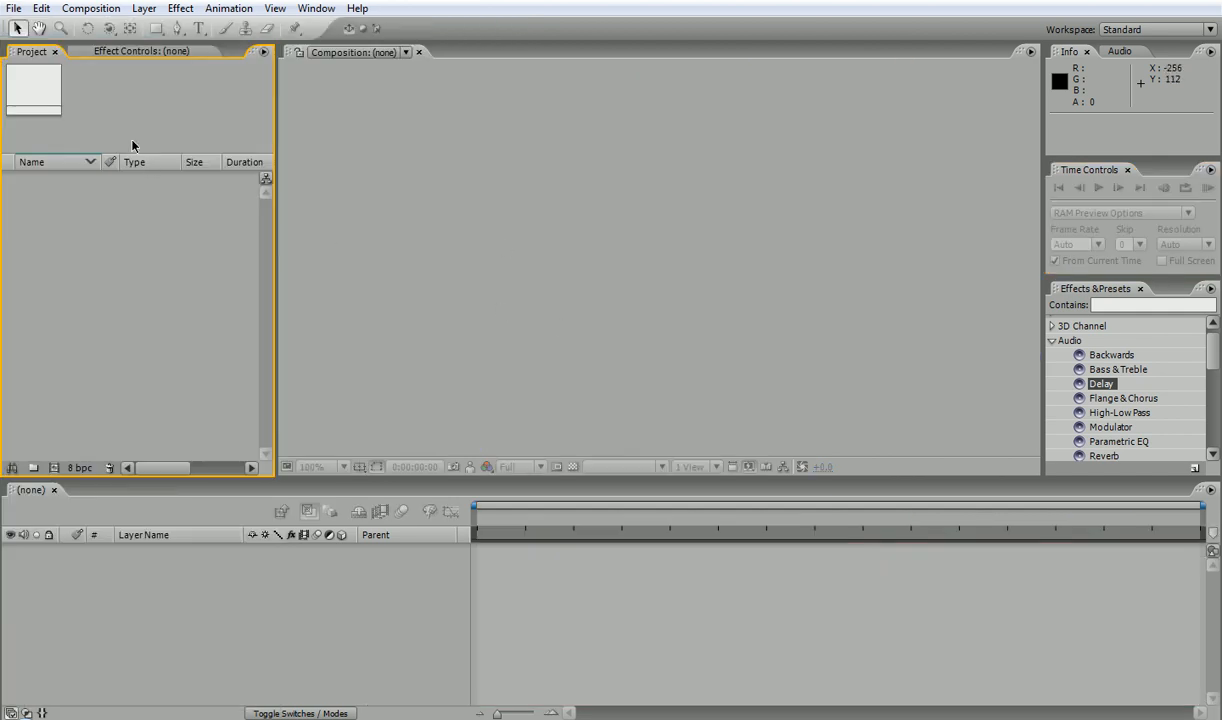
Step: Create a PAL D1/DV composition of 720 × 576 at 25 fps, lasting 10 seconds
{"action": "left_click", "coordinate": [54, 468]}
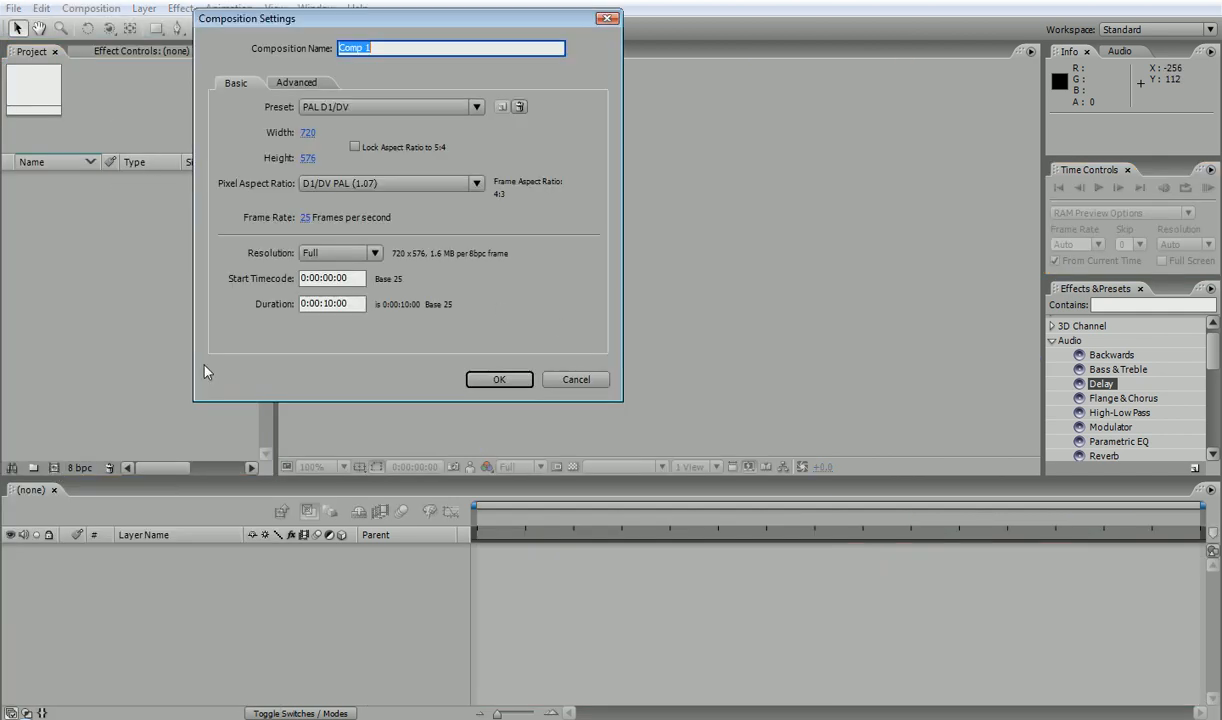
{"action": "left_click", "coordinate": [491, 379]}
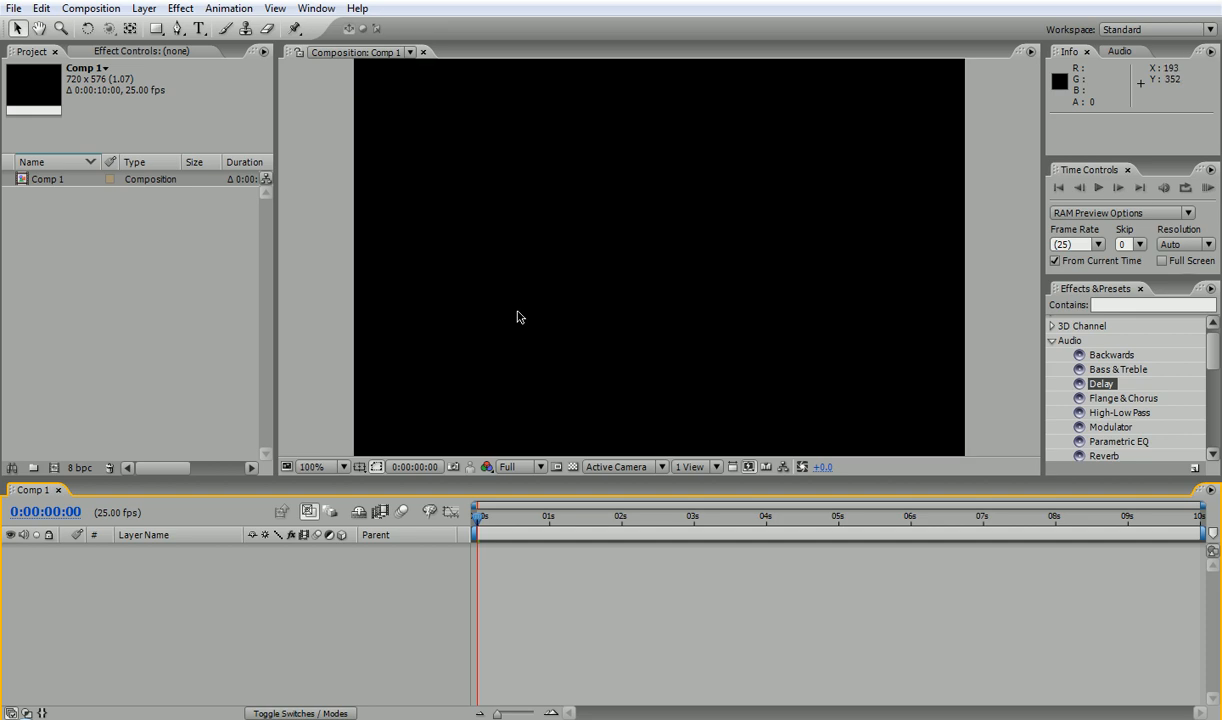
{"action": "key", "text": "comma"}
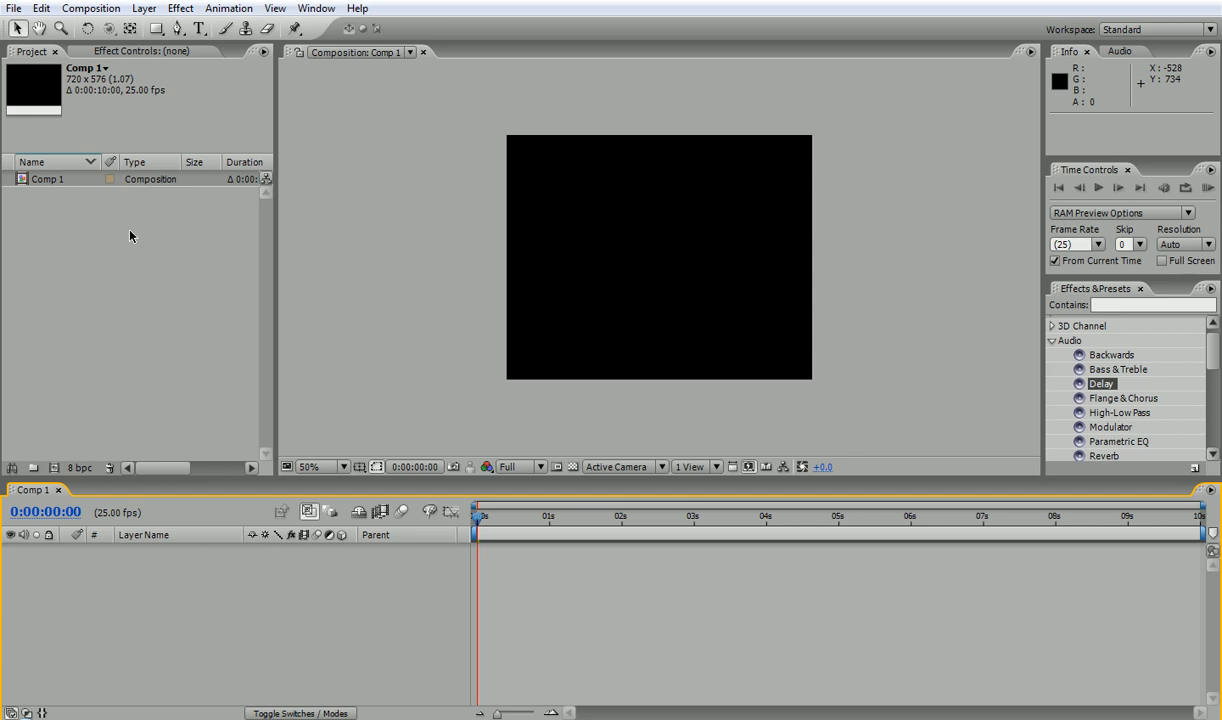
Step: Draw a vertical rectangle about 98 × 594 px through the middle of the composition and give it a solid grey fill, 898989
{"action": "left_click", "coordinate": [156, 28]}
{"action": "mouse_move", "coordinate": [631, 129]}
{"action": "left_mouse_down"}
{"action": "mouse_move", "coordinate": [704, 333]}
{"action": "mouse_move", "coordinate": [677, 384]}
{"action": "mouse_move", "coordinate": [660, 382]}
{"action": "mouse_move", "coordinate": [670, 381]}
{"action": "left_mouse_up"}
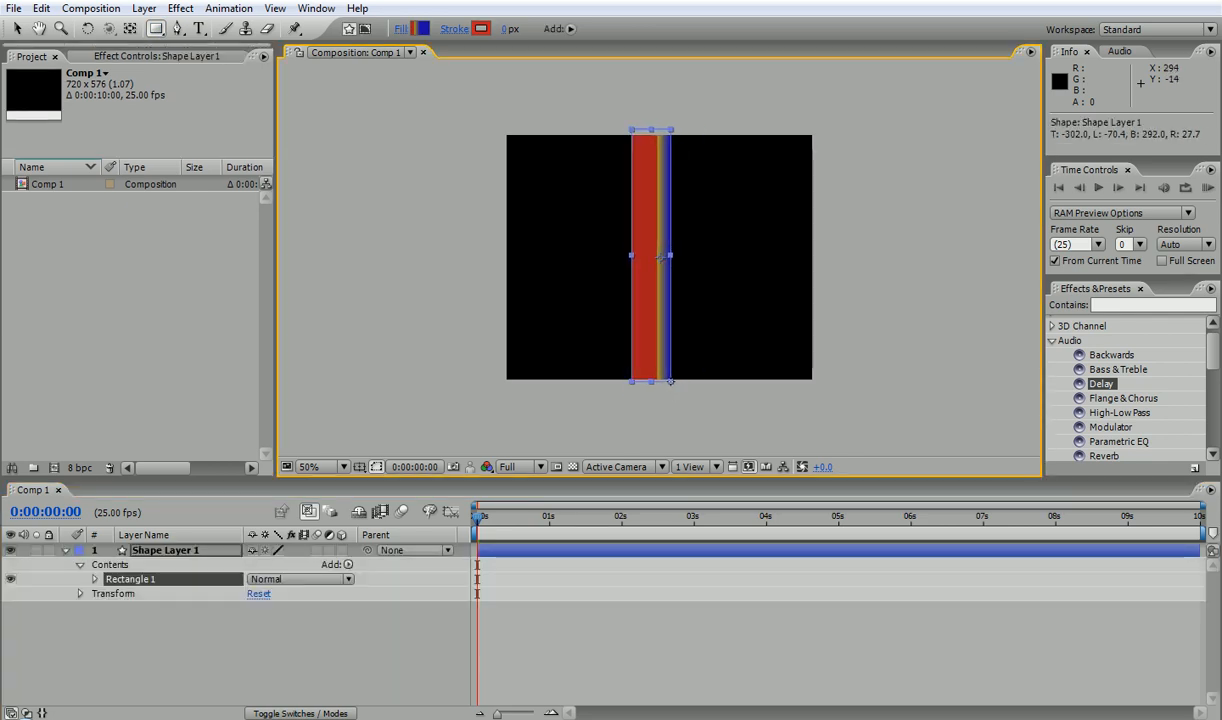
{"action": "left_click", "coordinate": [401, 29]}
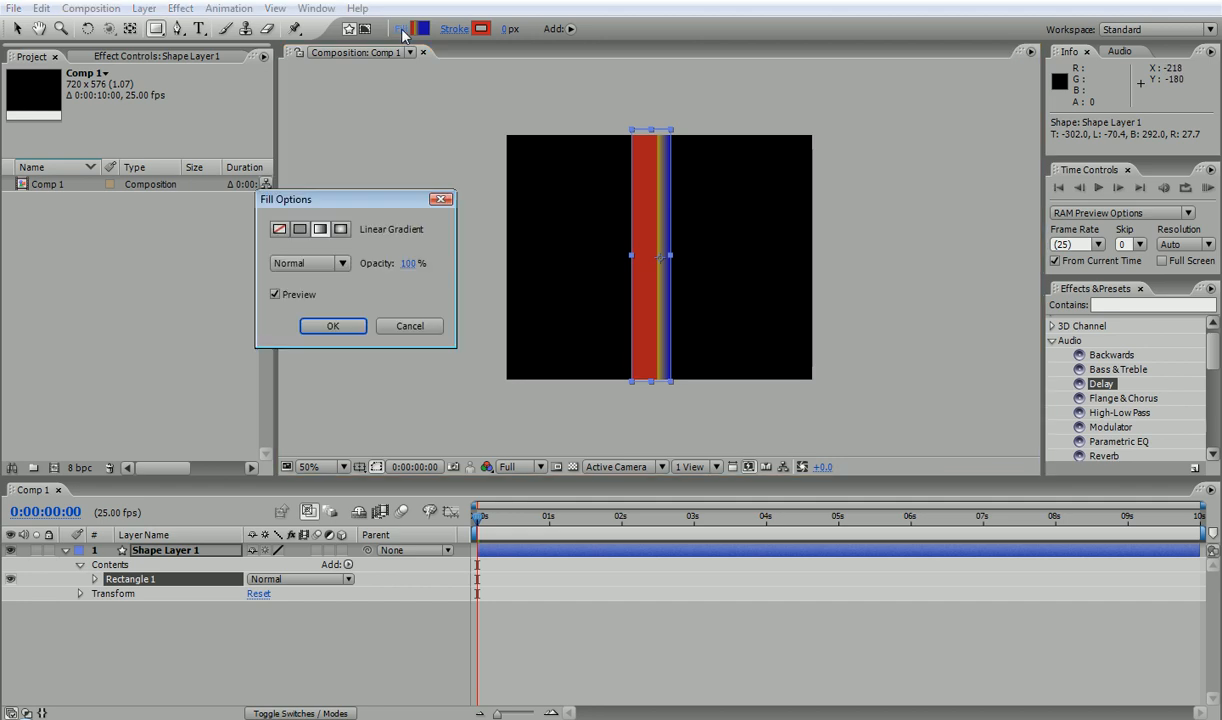
{"action": "left_click", "coordinate": [299, 229]}
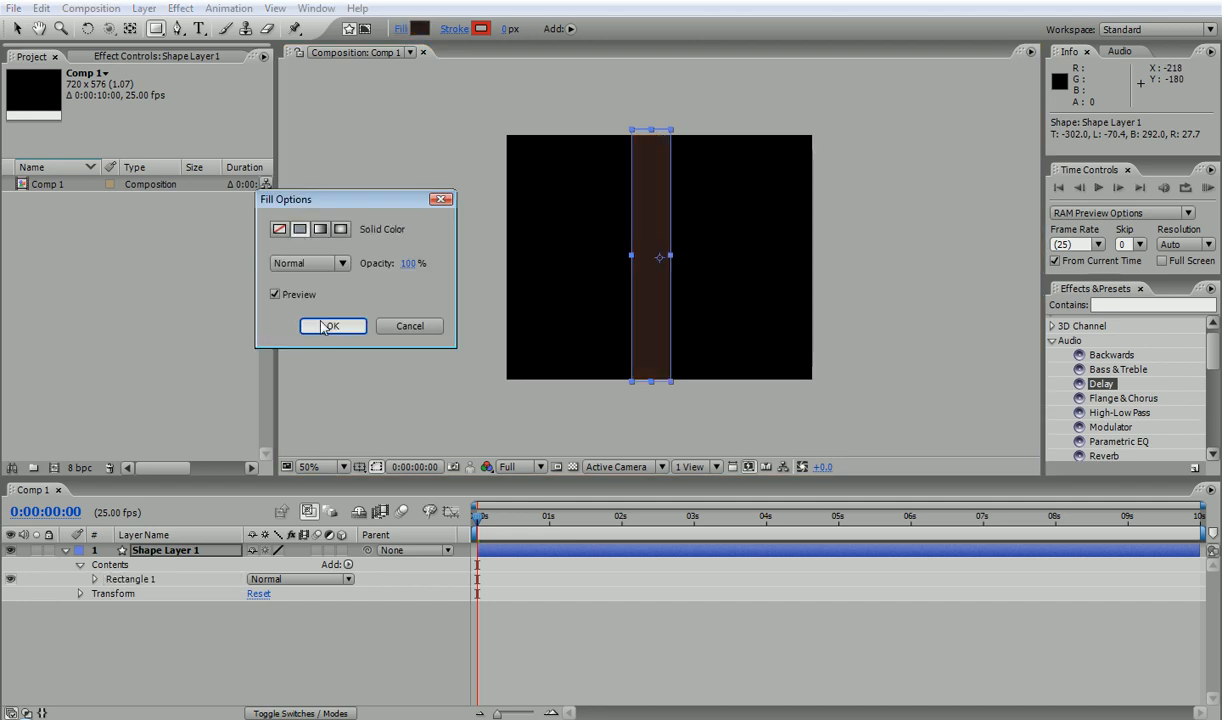
{"action": "left_click", "coordinate": [325, 327]}
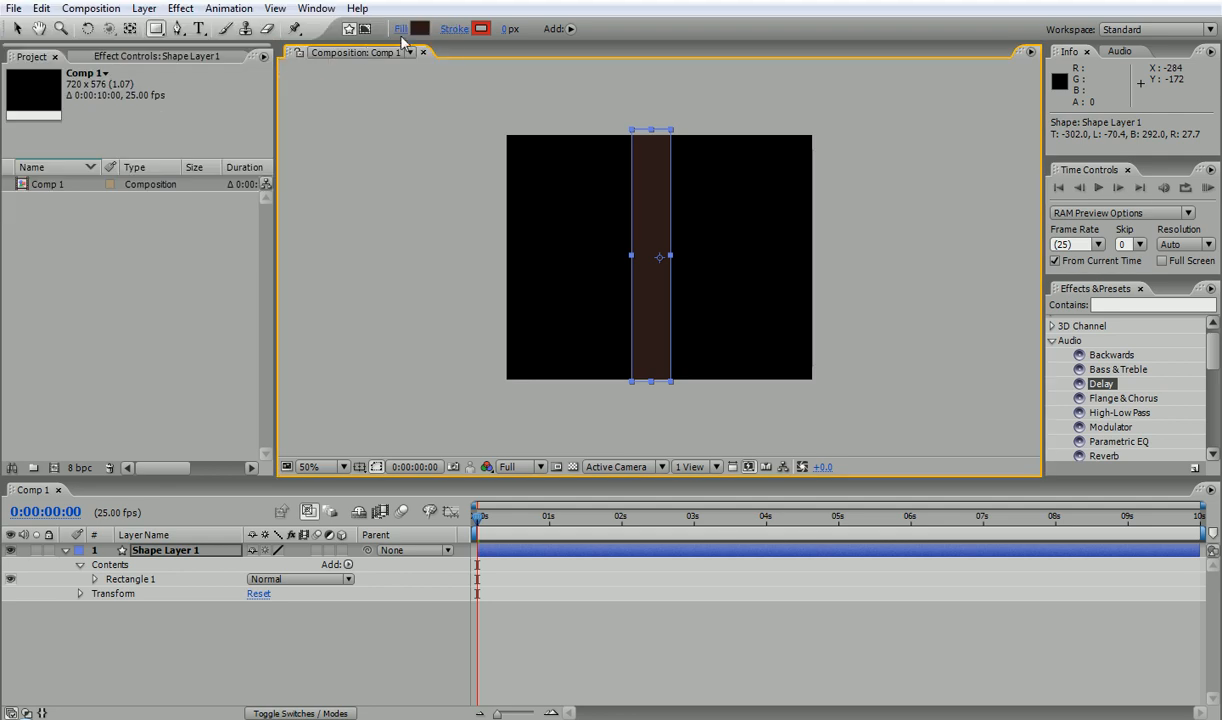
{"action": "left_click", "coordinate": [420, 30]}
{"action": "left_click_drag", "start_coordinate": [131, 139], "coordinate": [3, 118]}
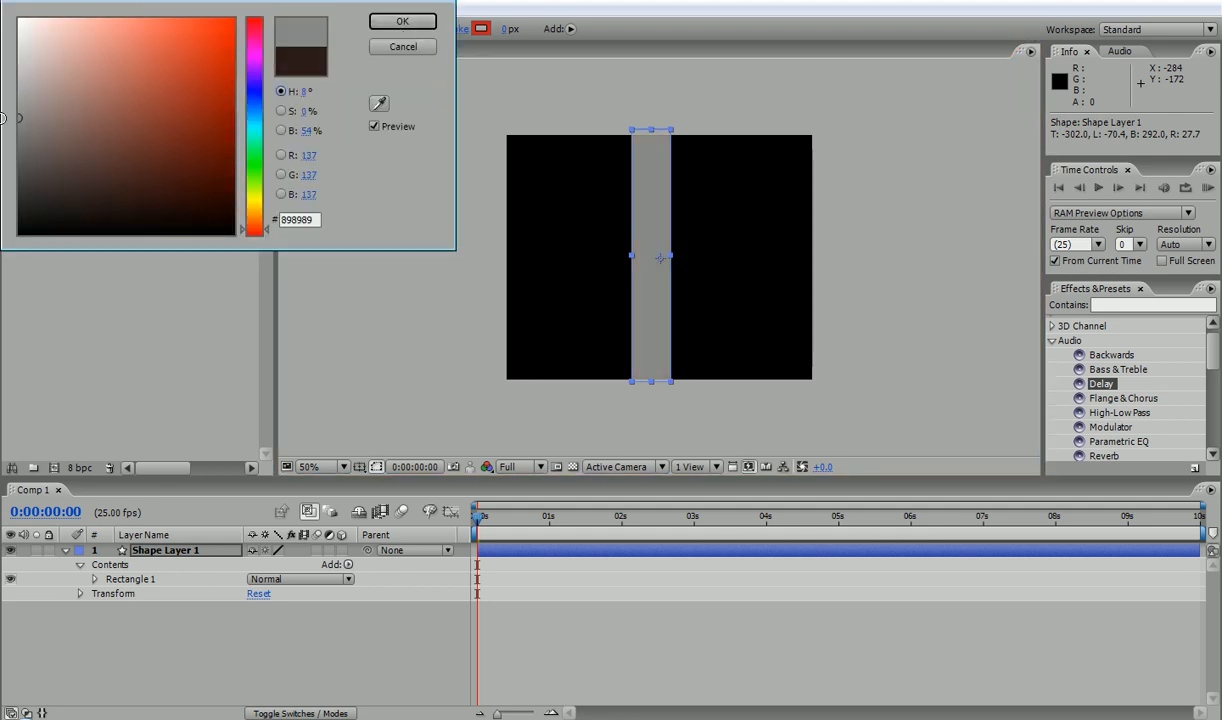
{"action": "left_click", "coordinate": [402, 21]}
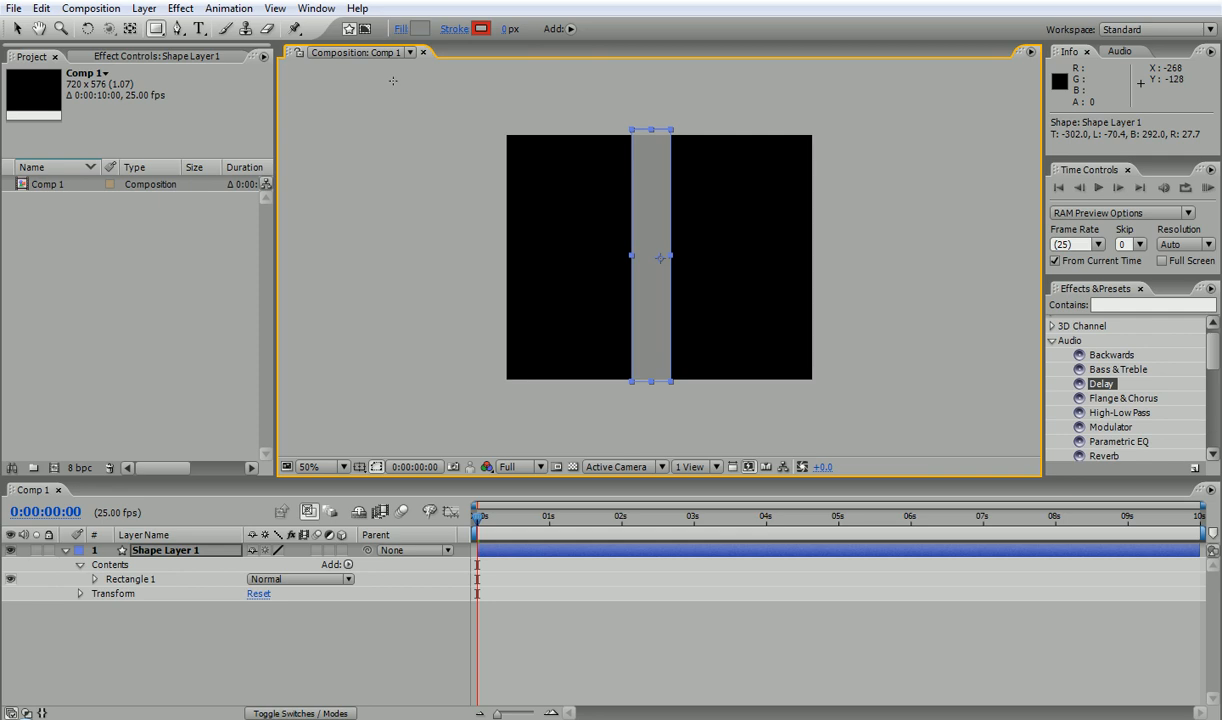
Step: Rename the shape layer as road
{"action": "left_click", "coordinate": [168, 551]}
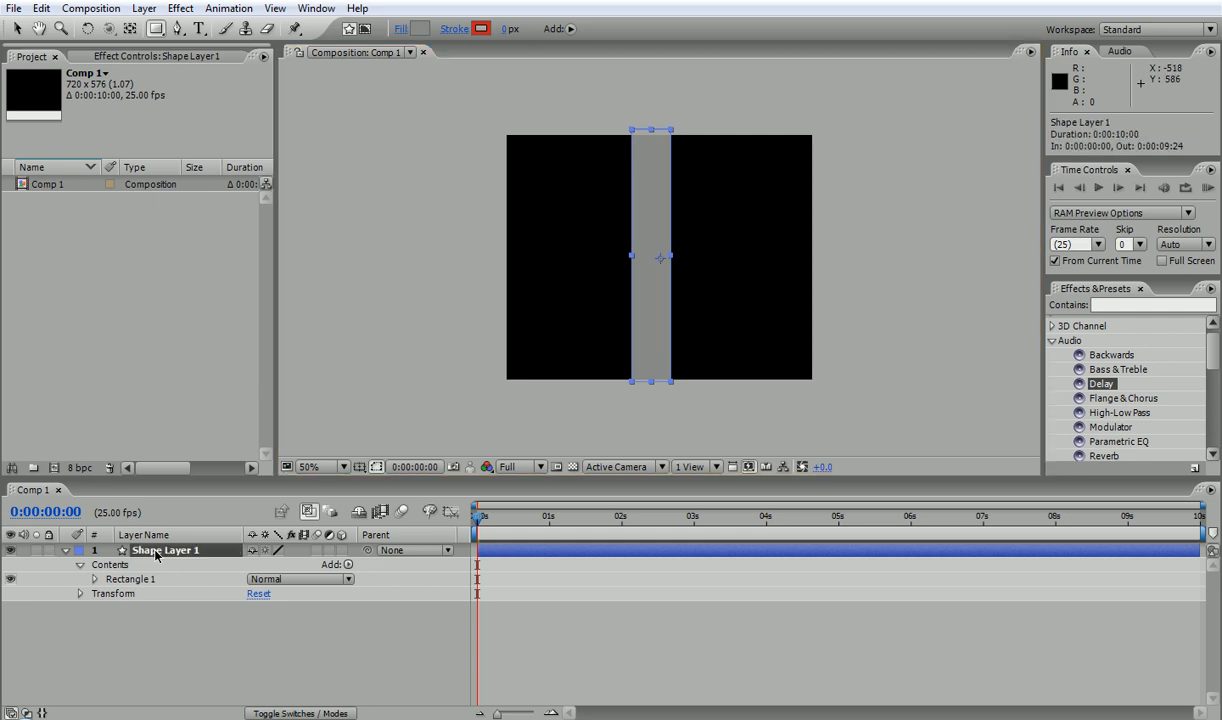
{"action": "key", "text": "Return"}
{"action": "type", "text": "road"}
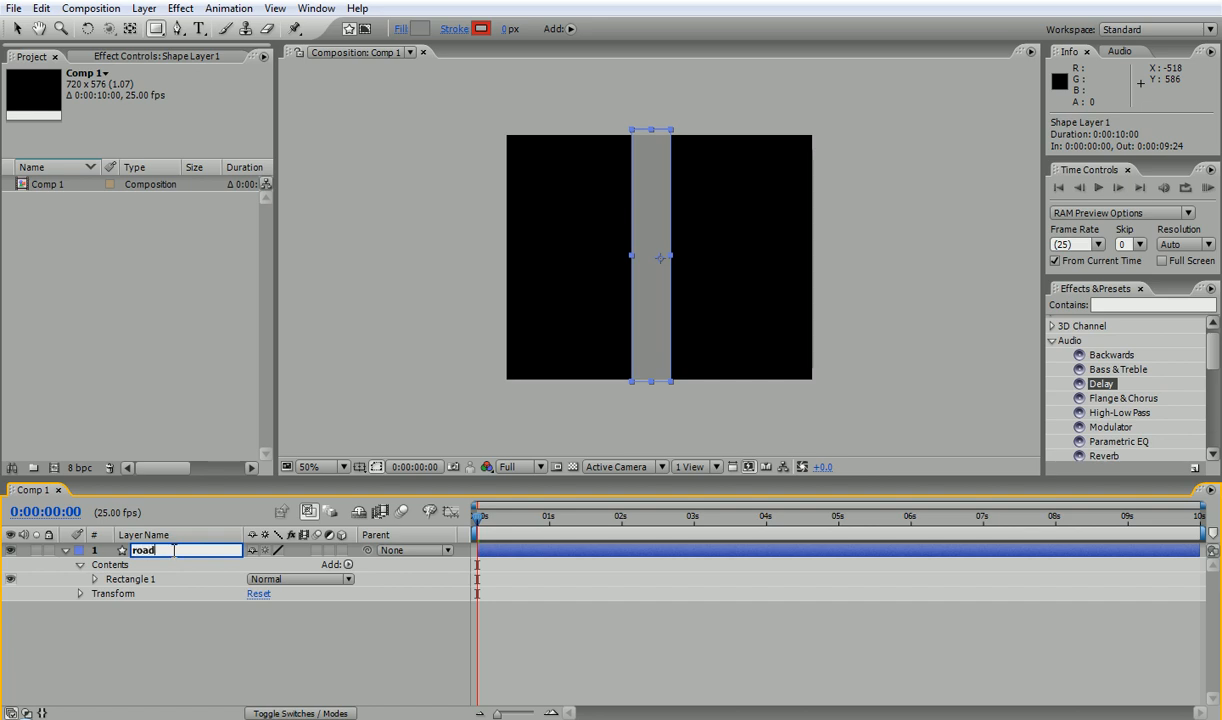
{"action": "key", "text": "Return"}
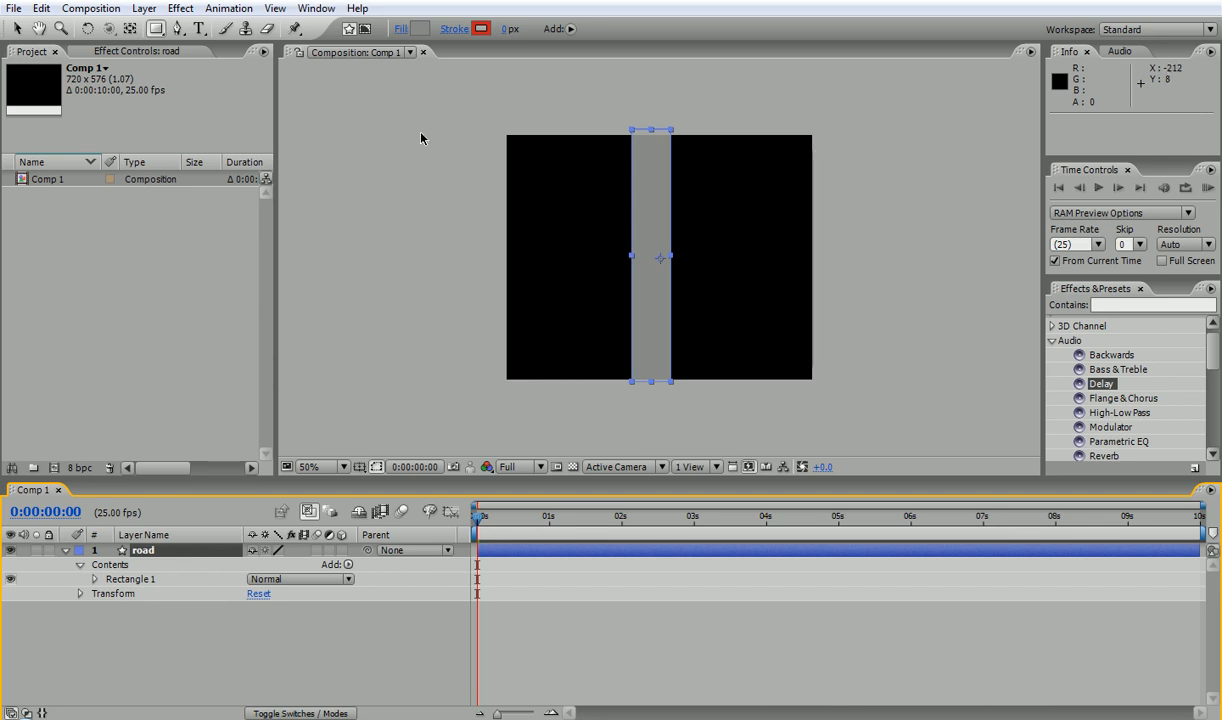
{"action": "left_click", "coordinate": [406, 180]}
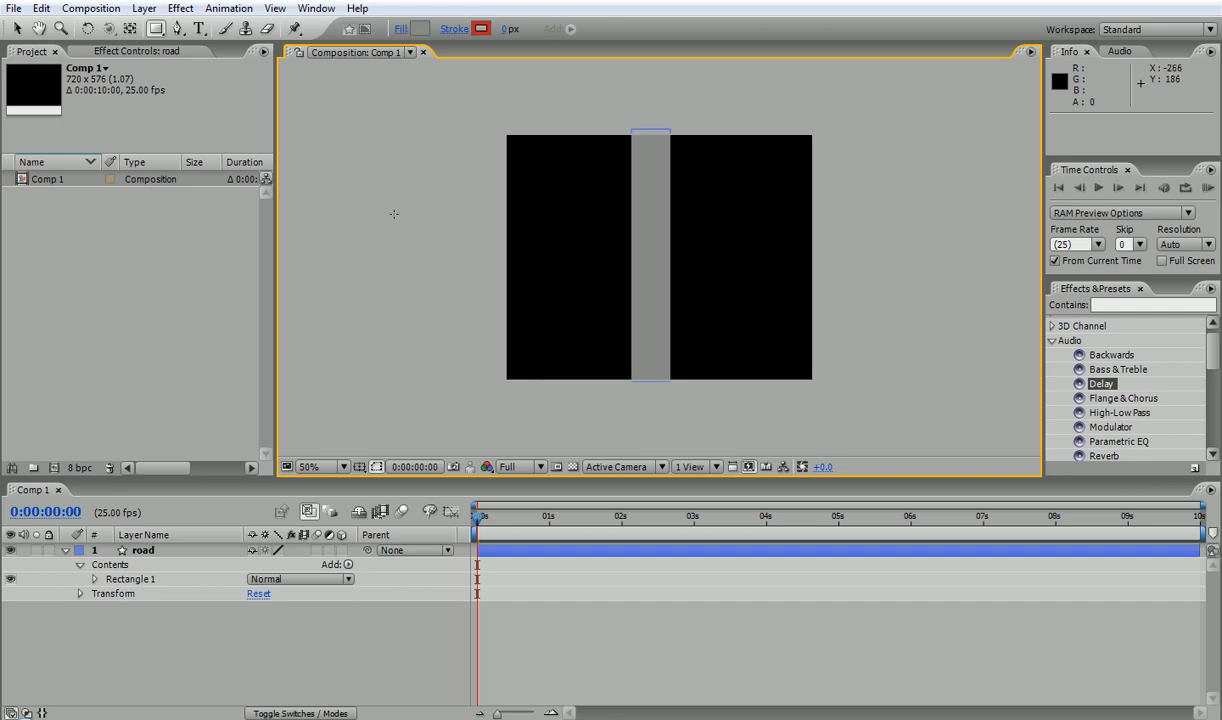
{"action": "mouse_move", "coordinate": [474, 239]}
{"action": "left_mouse_down"}
{"action": "mouse_move", "coordinate": [785, 336]}
{"action": "mouse_move", "coordinate": [828, 313]}
{"action": "left_mouse_up"}
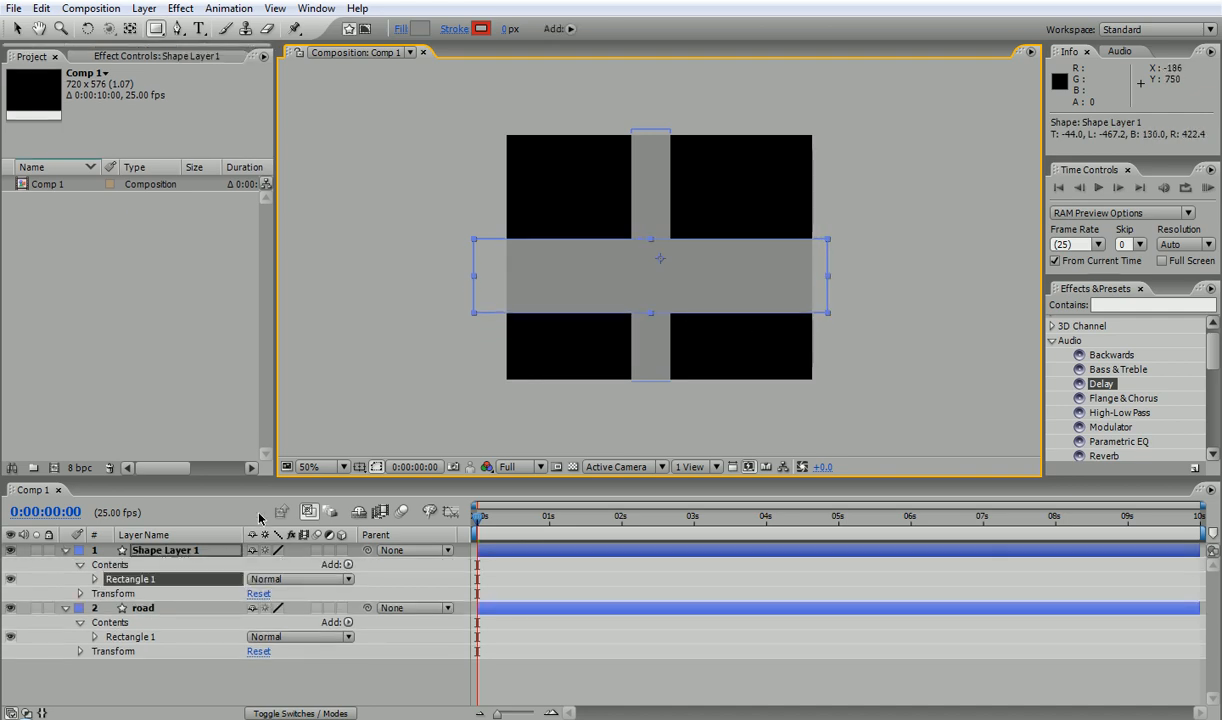
{"action": "key", "text": "ctrl+z"}
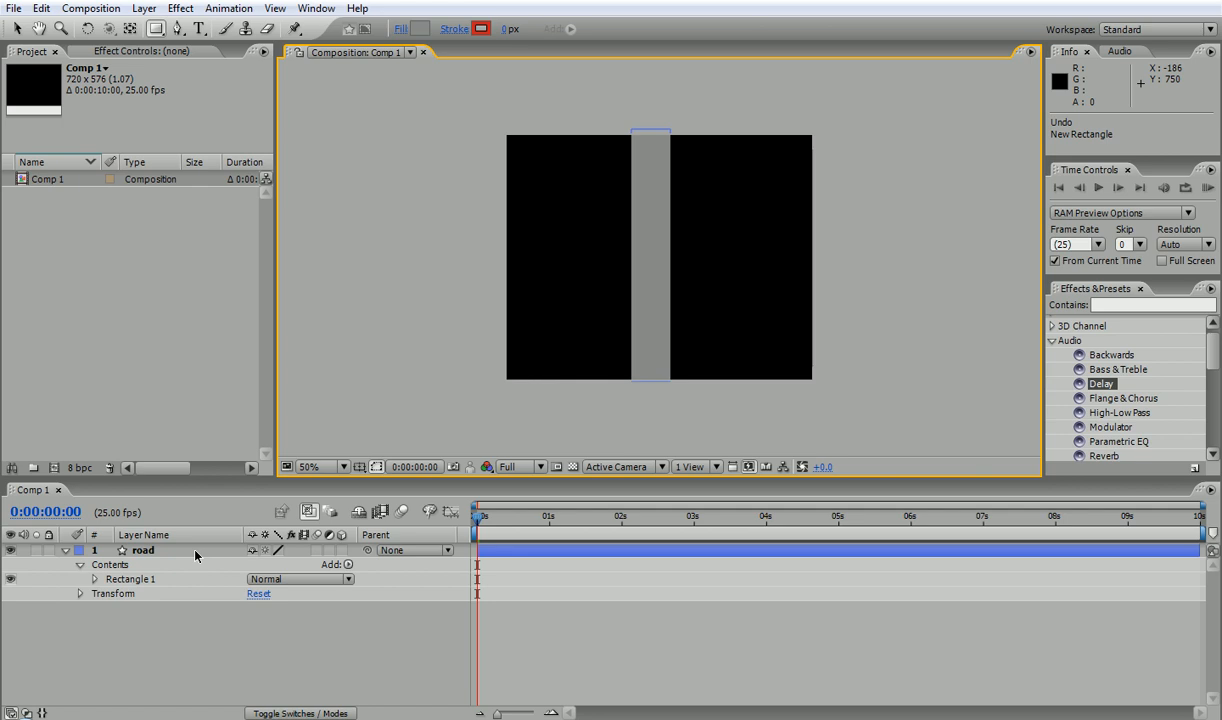
Step: Duplicate Rectangle 1 within the road layer and rotate the copy 90° so it crosses the vertical strip horizontally
{"action": "left_click", "coordinate": [130, 582]}
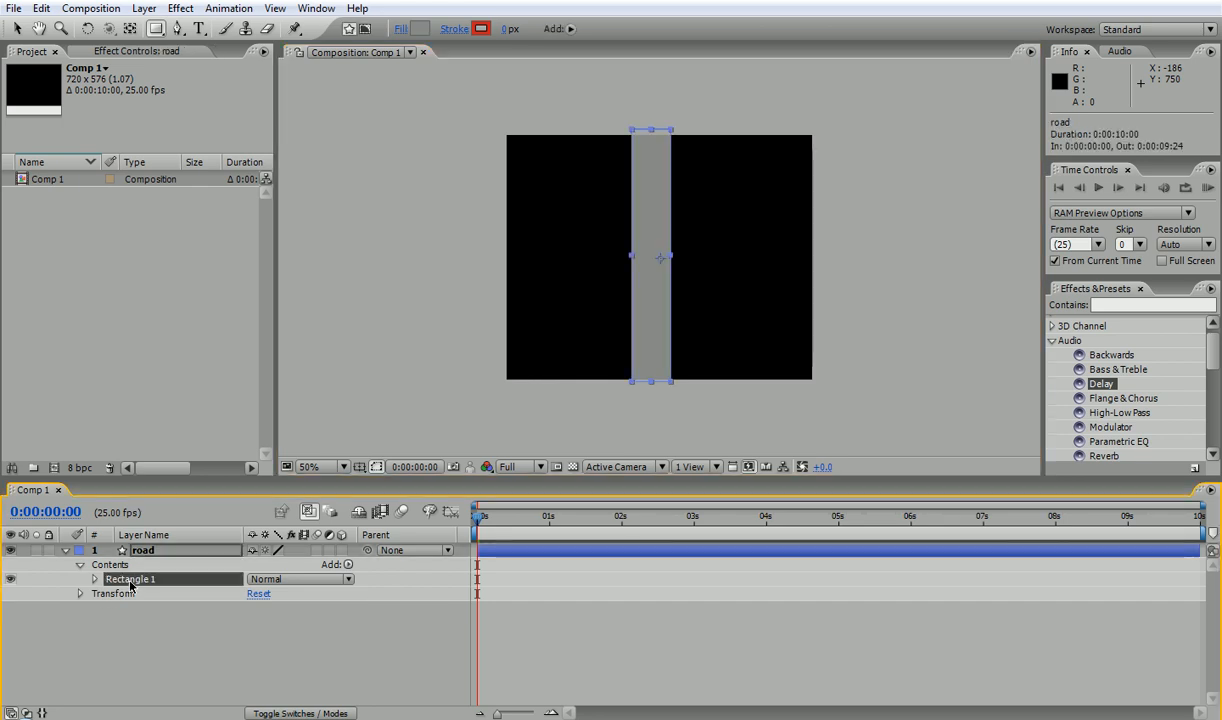
{"action": "key", "text": "ctrl+d"}
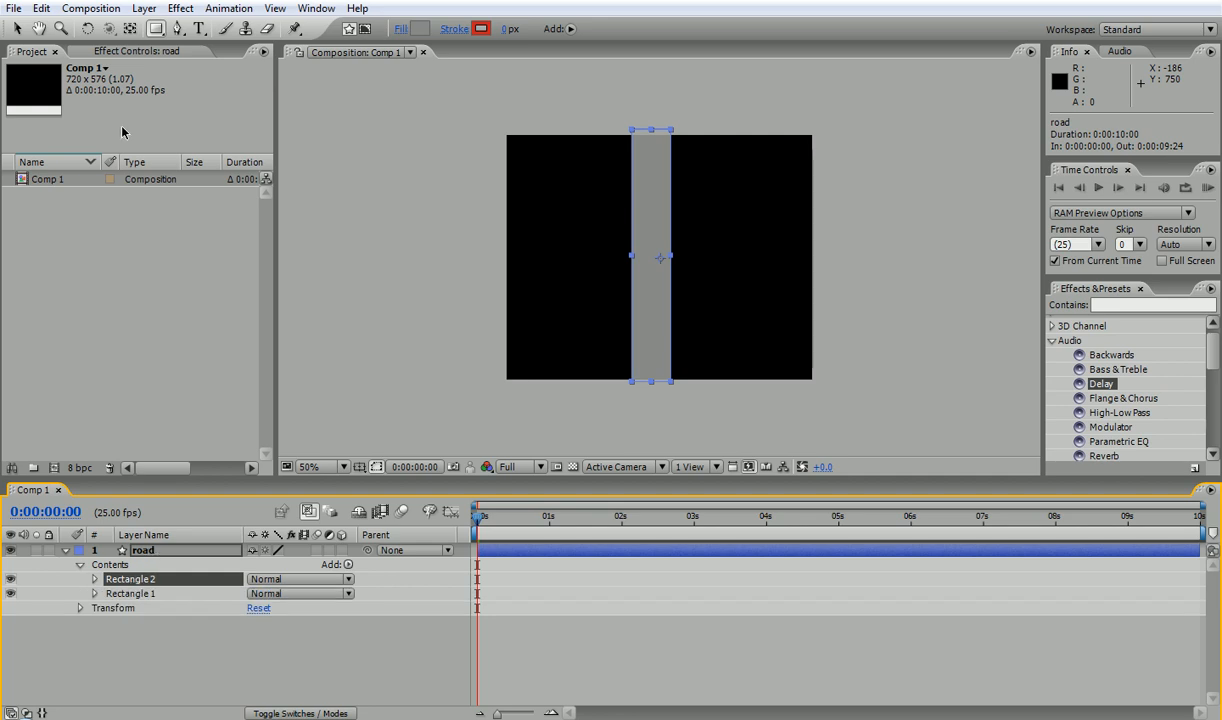
{"action": "left_click", "coordinate": [88, 30]}
{"action": "left_click_drag", "start_coordinate": [618, 213], "coordinate": [692, 258]}
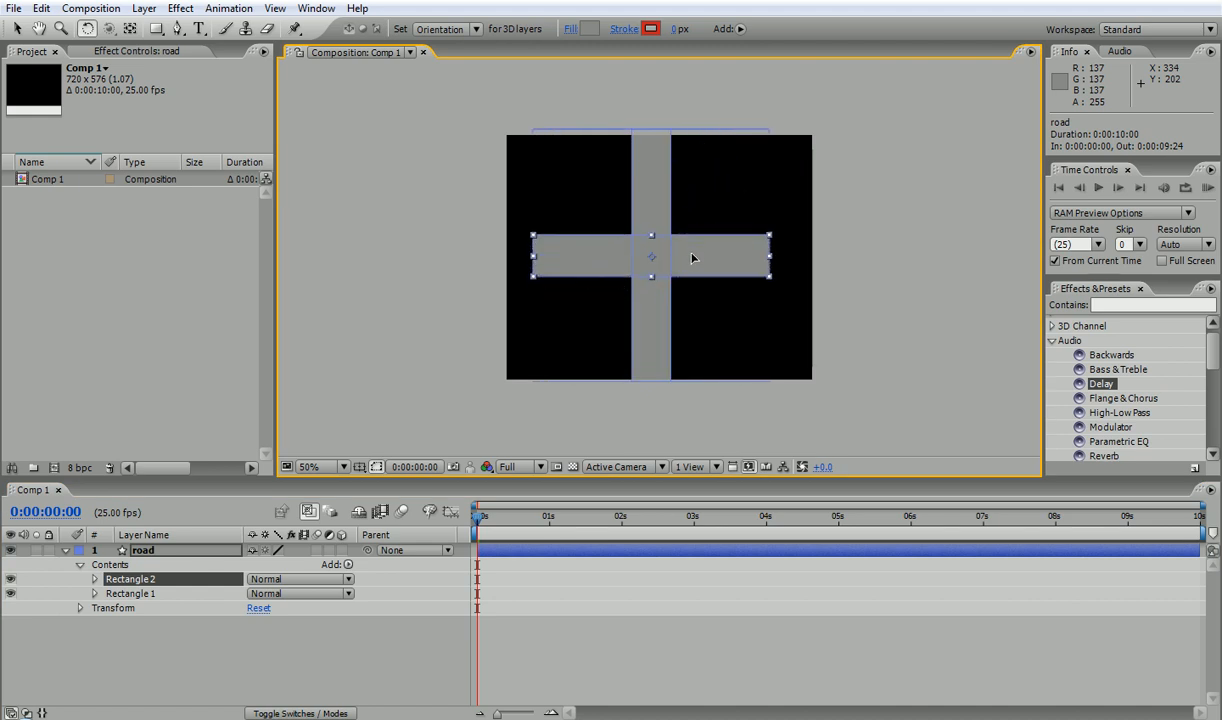
Step: Stretch the horizontal rectangle symmetrically until it spans the full width of the composition
{"action": "left_click", "coordinate": [16, 28]}
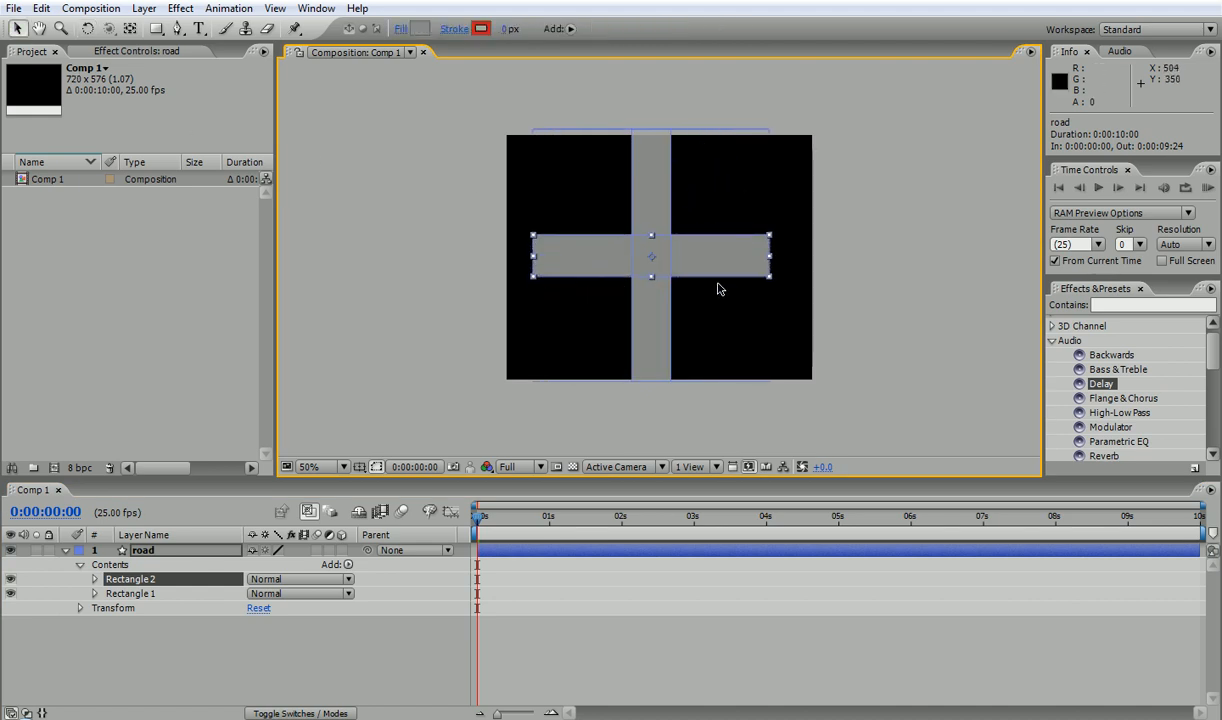
{"action": "left_click_drag", "start_coordinate": [772, 261], "coordinate": [819, 259]}
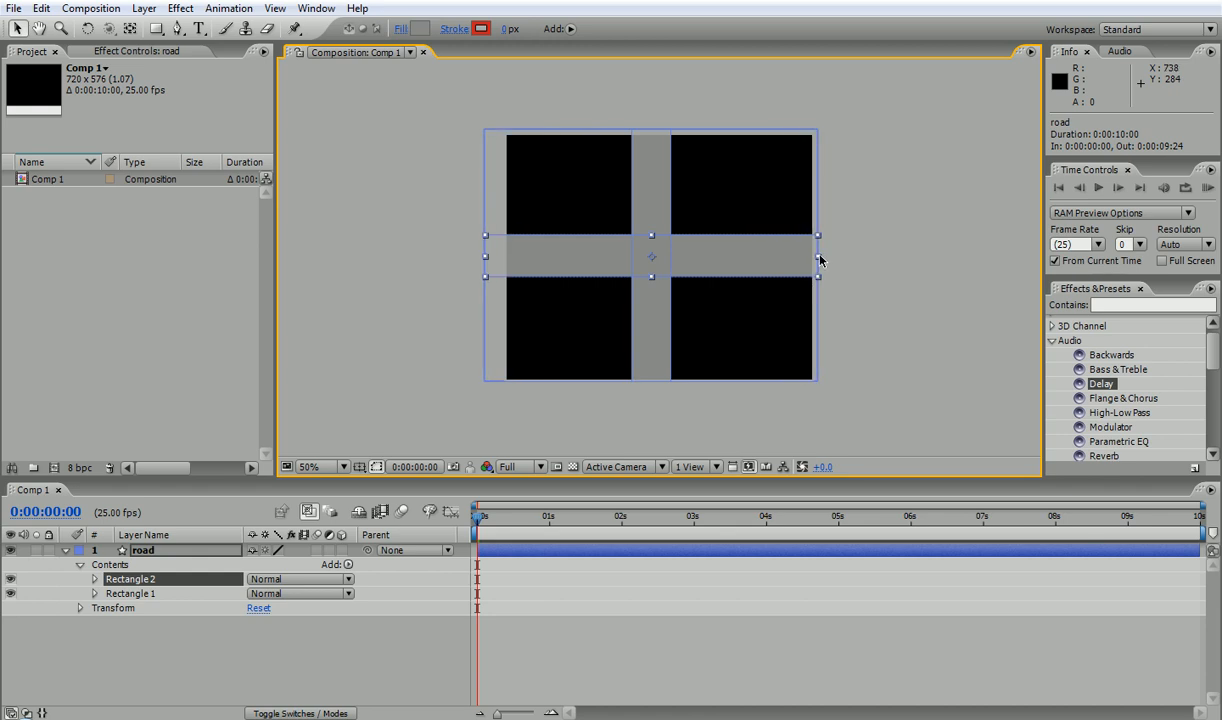
{"action": "left_click", "coordinate": [865, 342]}
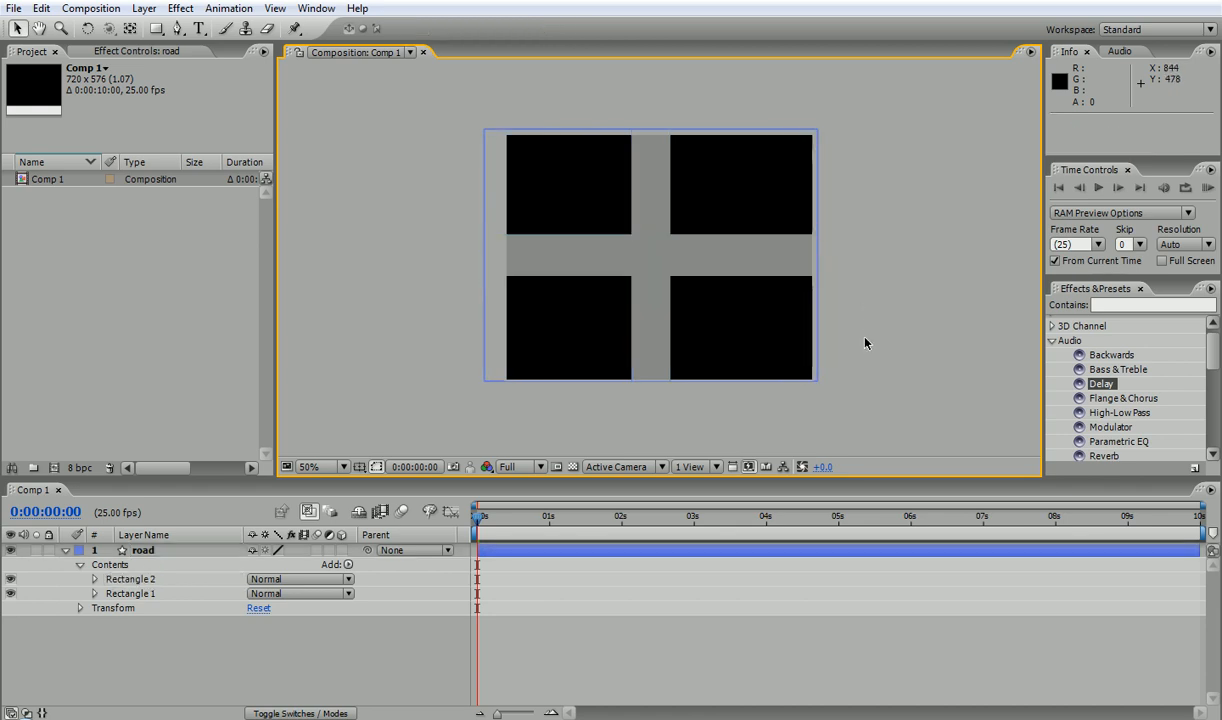
{"action": "left_click", "coordinate": [140, 550]}
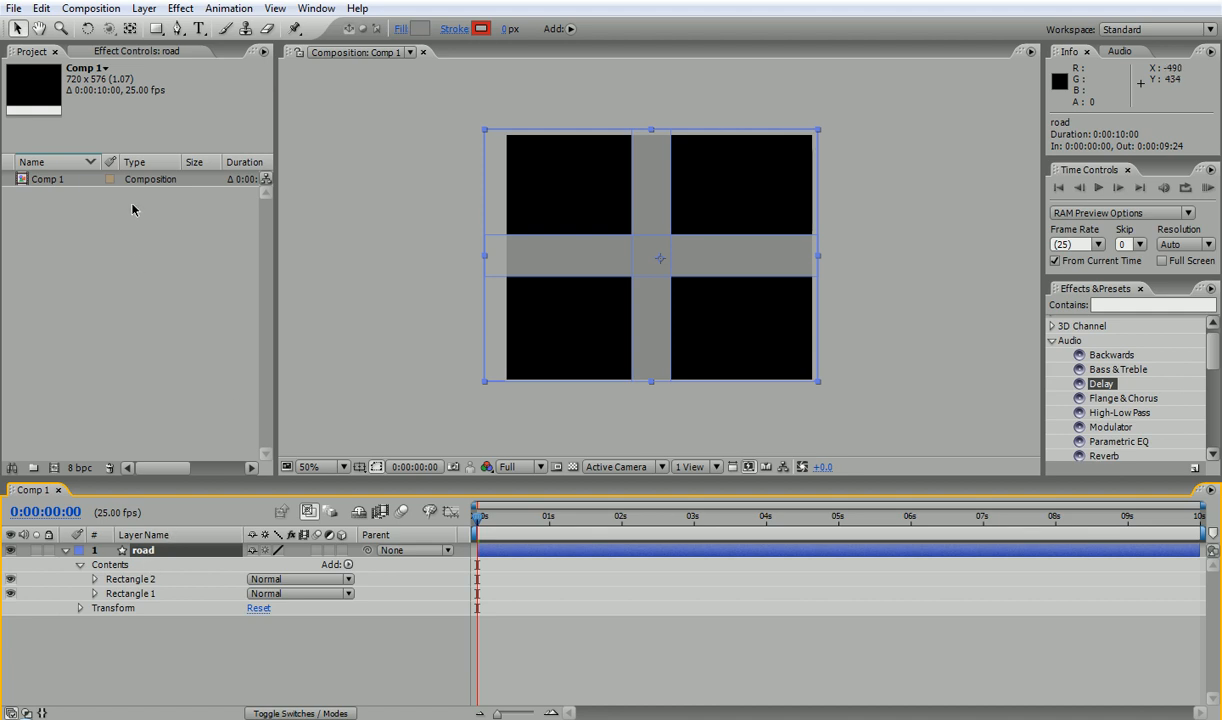
{"action": "left_click", "coordinate": [155, 28]}
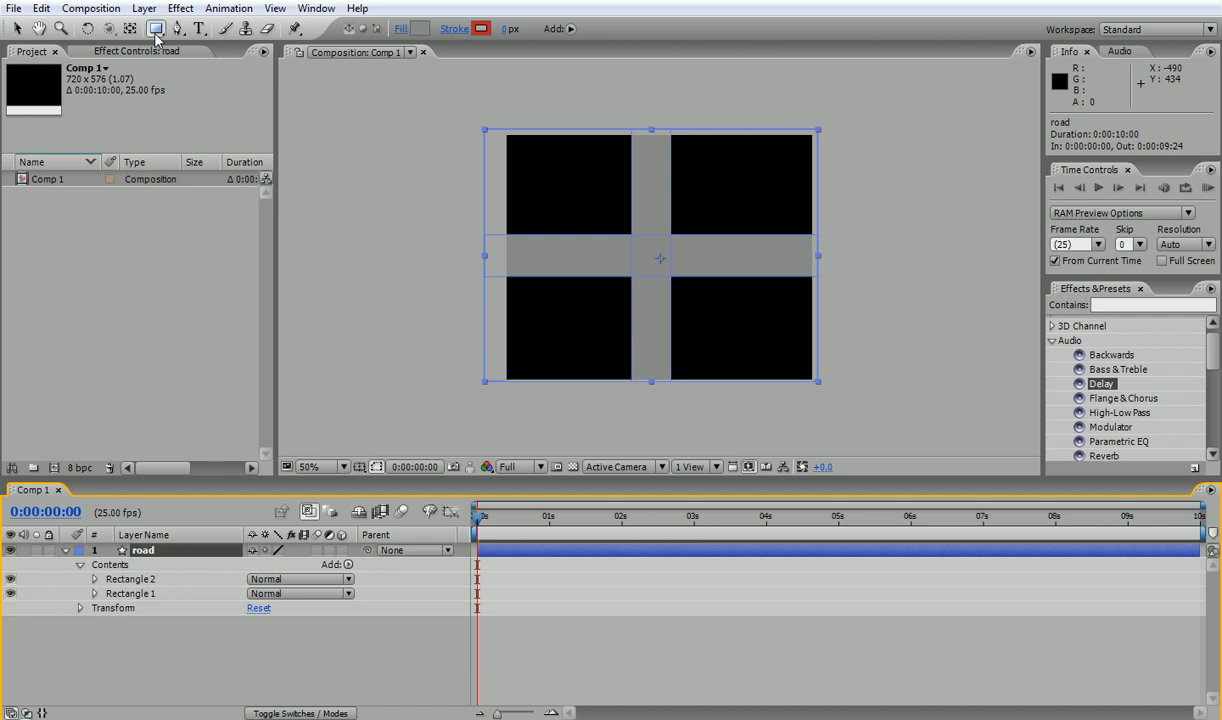
{"action": "left_click", "coordinate": [414, 30]}
{"action": "left_click_drag", "start_coordinate": [64, 52], "coordinate": [19, 19]}
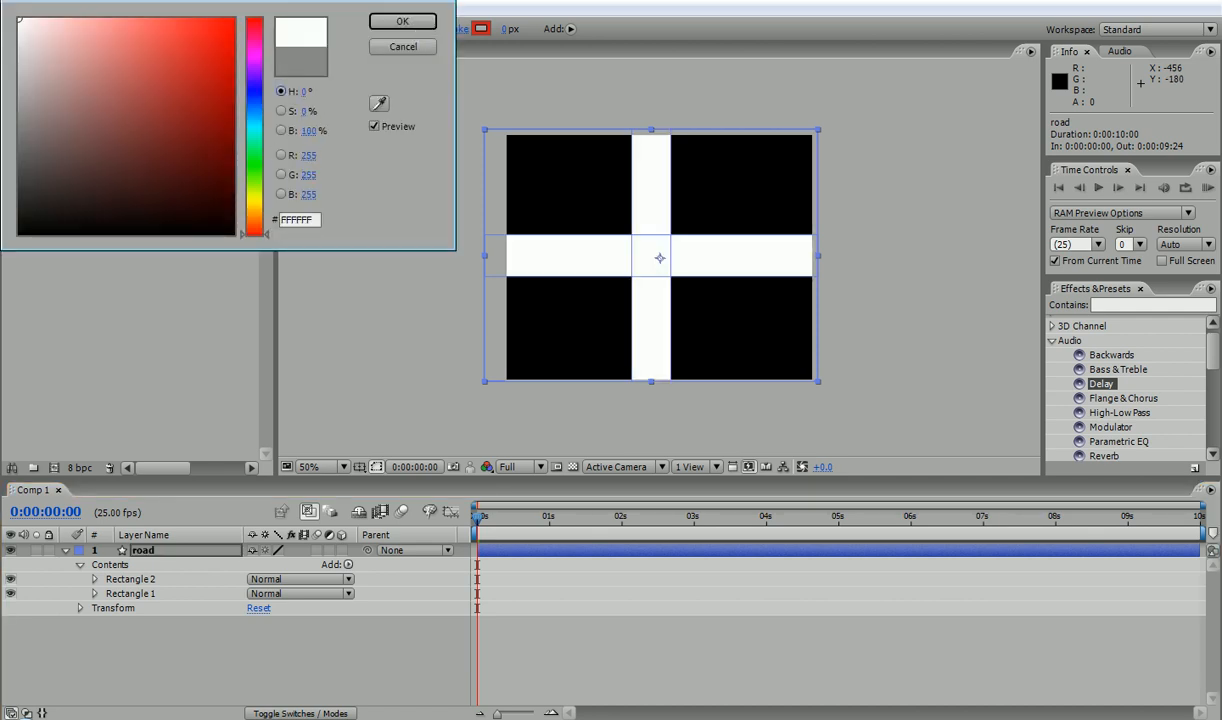
{"action": "left_click", "coordinate": [401, 47]}
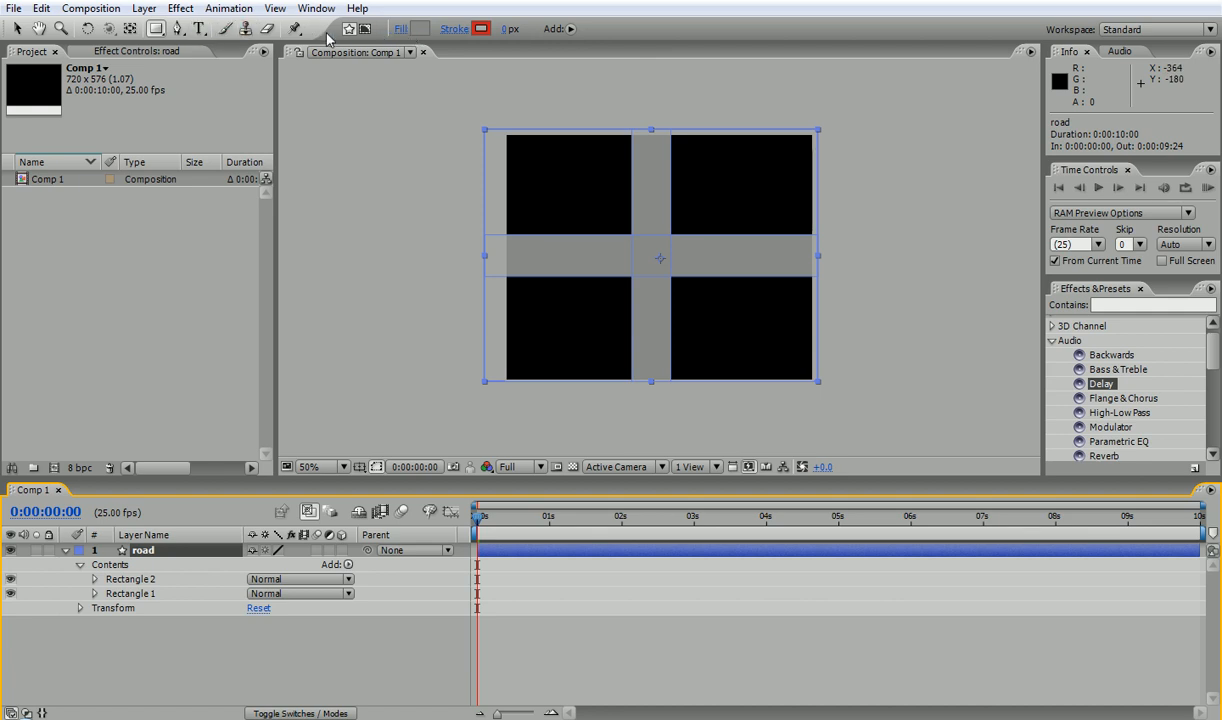
Step: Set the default shape fill to white, FFFFFF, with no layer selected
{"action": "left_click", "coordinate": [411, 162]}
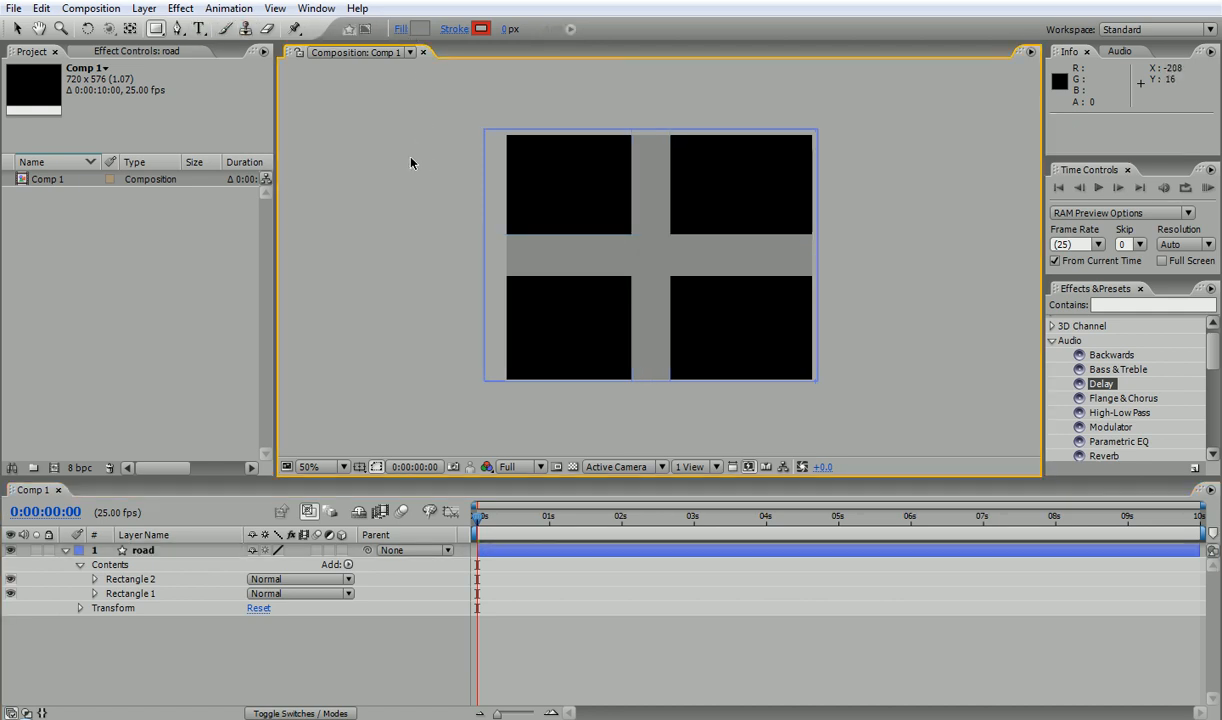
{"action": "left_click", "coordinate": [418, 28]}
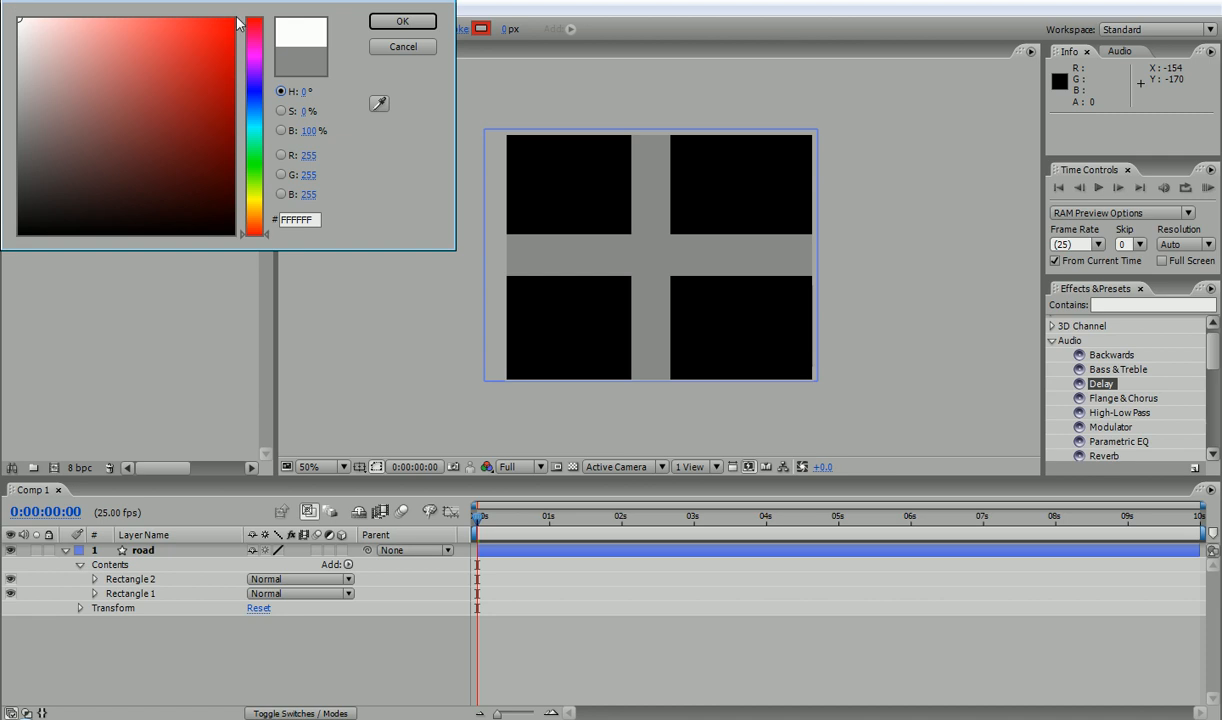
{"action": "left_click", "coordinate": [401, 21]}
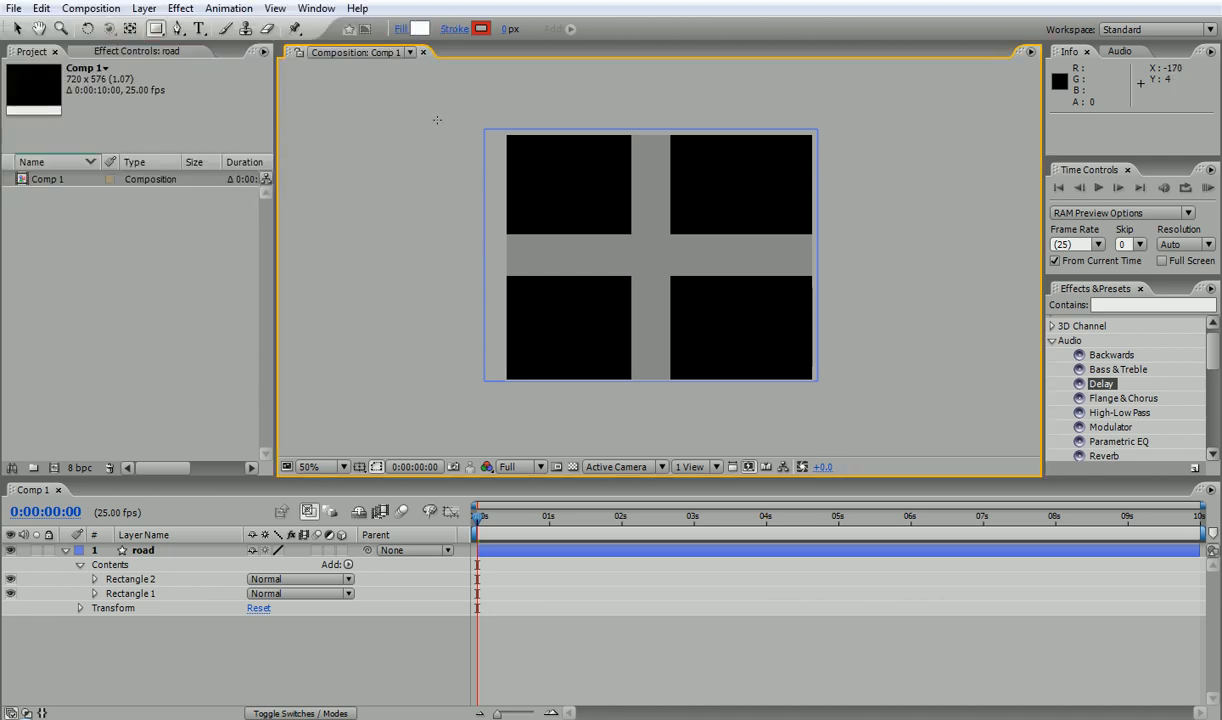
Step: Draw a small upright rectangle about 55 × 134 px in the road layer and move it onto the upper-left black area
{"action": "left_click", "coordinate": [138, 550]}
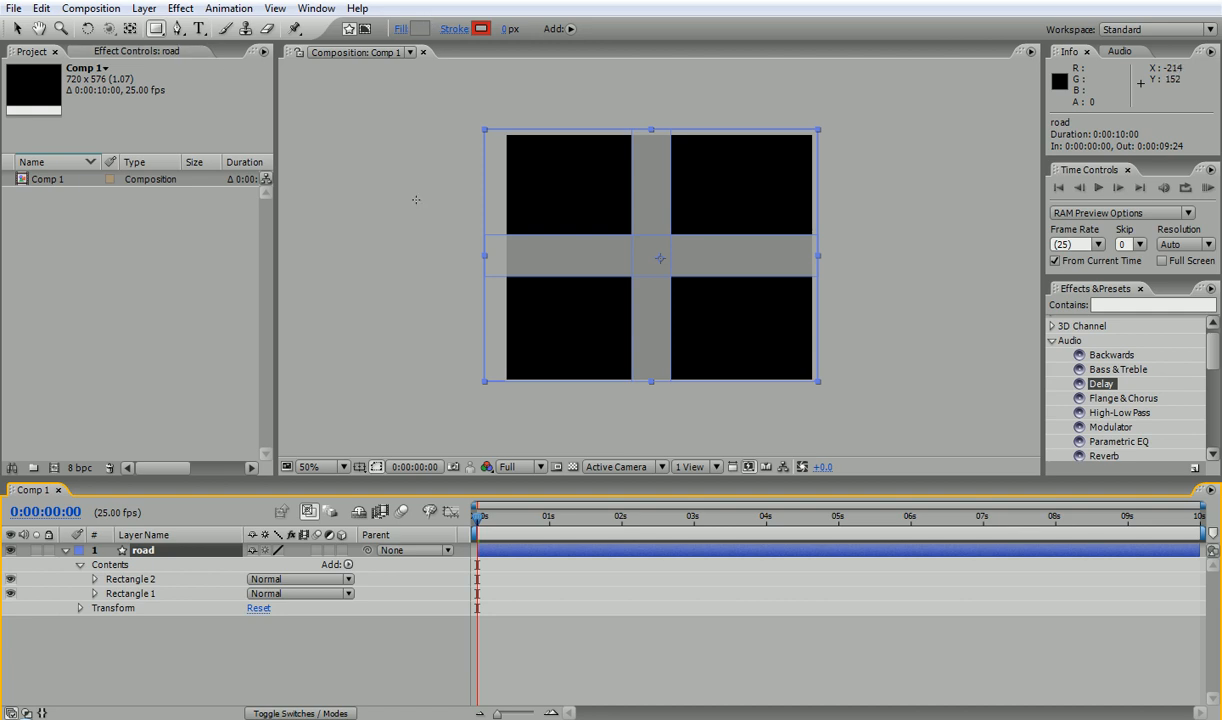
{"action": "left_click_drag", "start_coordinate": [440, 193], "coordinate": [418, 249]}
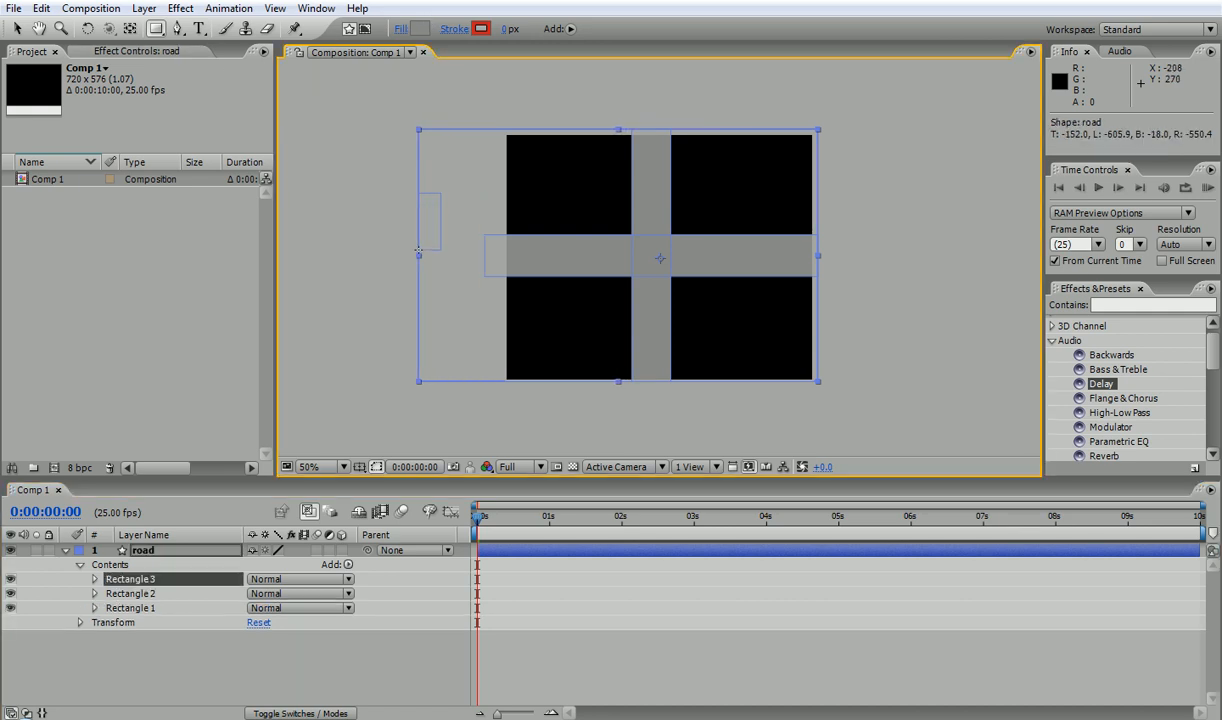
{"action": "left_click", "coordinate": [16, 28]}
{"action": "left_click_drag", "start_coordinate": [425, 213], "coordinate": [535, 185]}
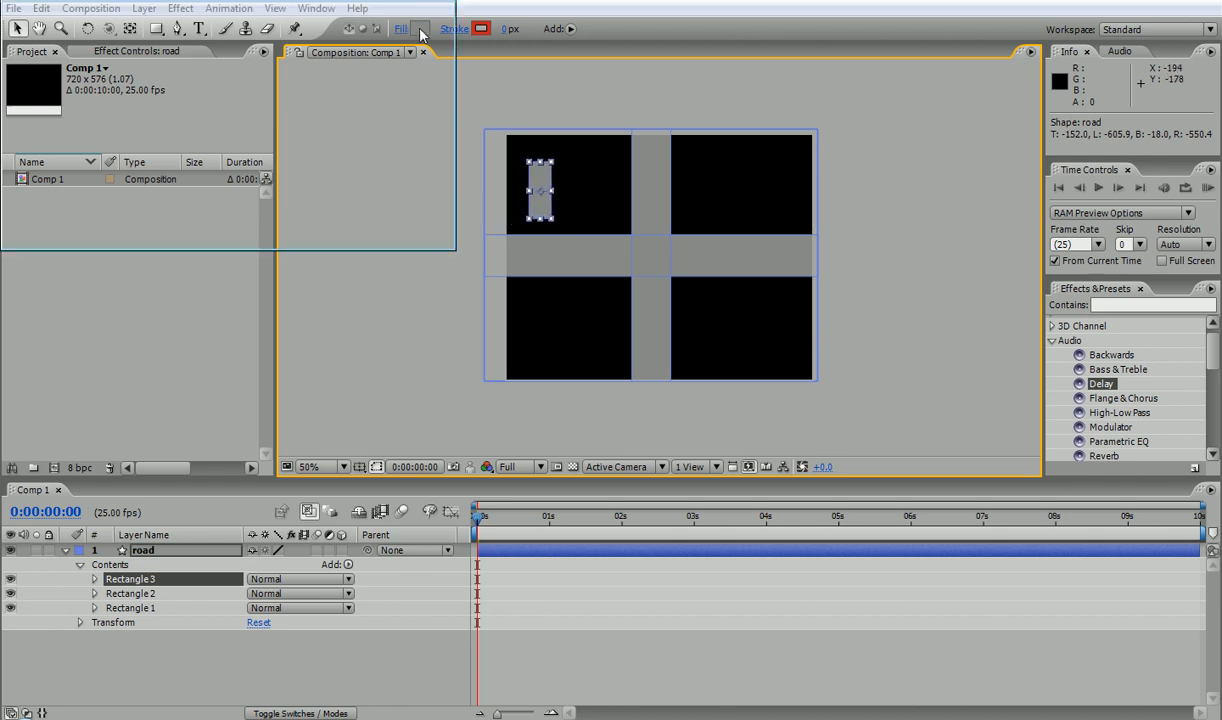
Step: Fill the small upright rectangle with white, FFFFFF, and move it onto the lower end of the vertical road
{"action": "left_click", "coordinate": [421, 28]}
{"action": "left_click_drag", "start_coordinate": [158, 74], "coordinate": [18, 18]}
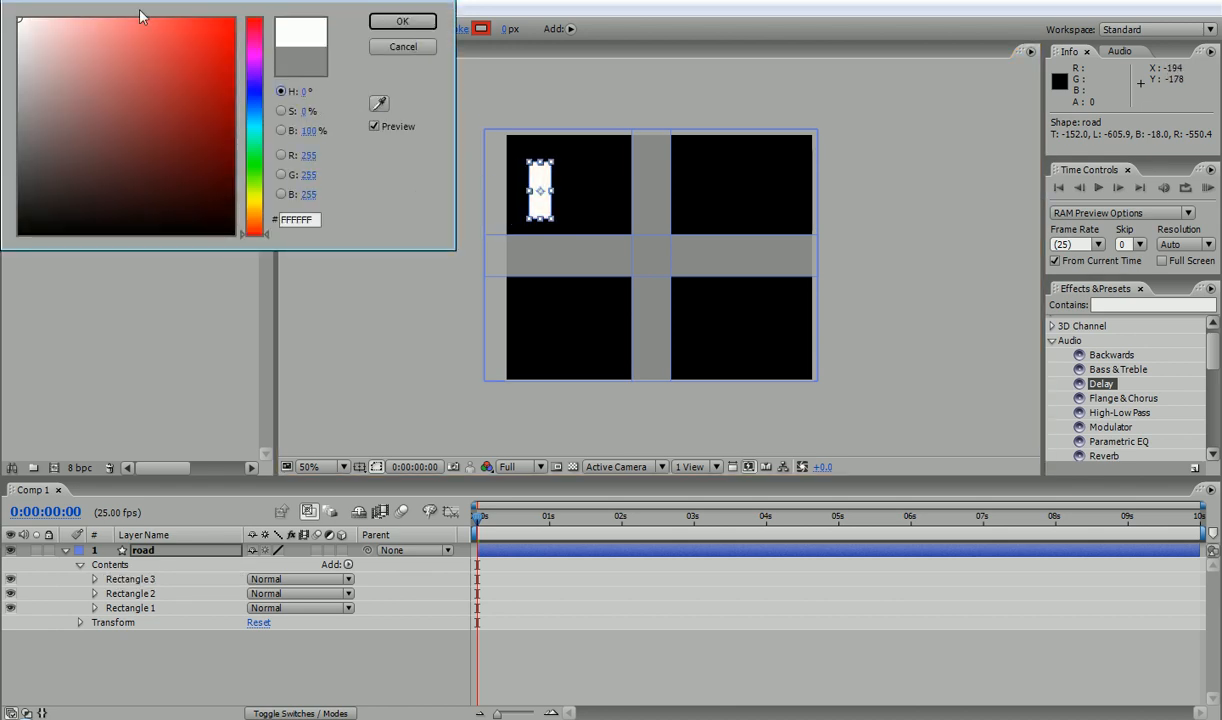
{"action": "left_click", "coordinate": [402, 21]}
{"action": "left_click_drag", "start_coordinate": [540, 195], "coordinate": [658, 363]}
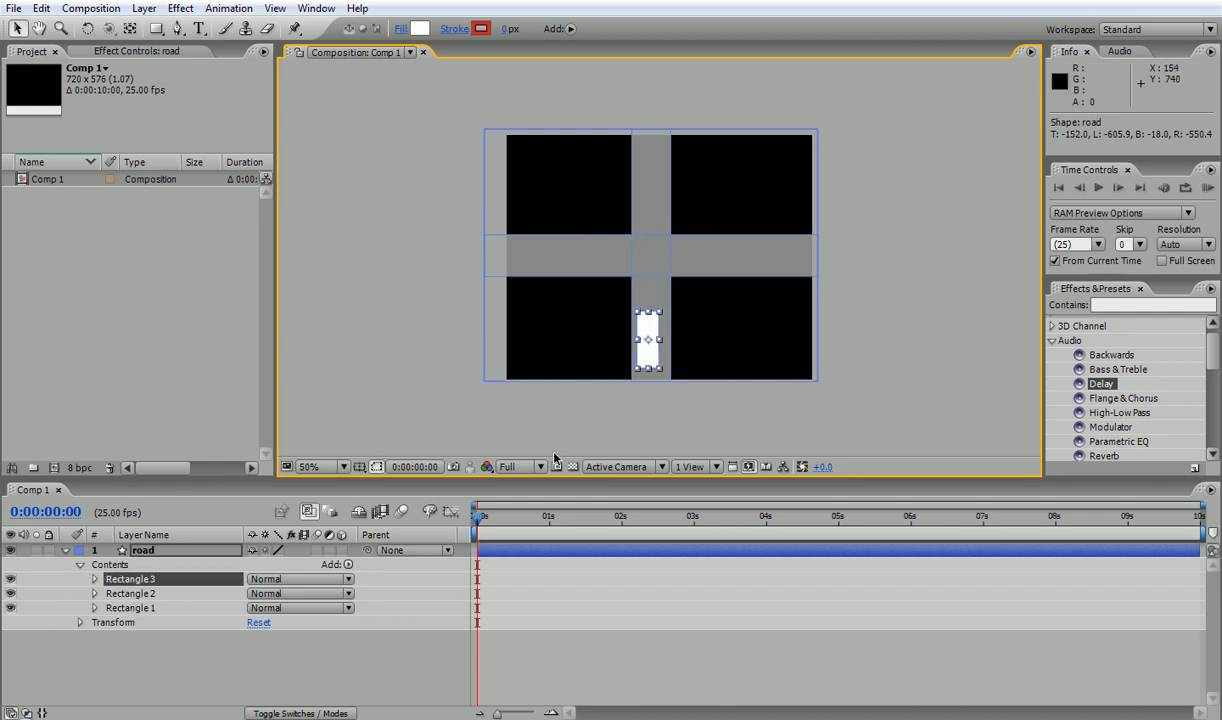
Step: Shrink the white rectangle into a thin lane dash centred near the bottom edge of the vertical road
{"action": "scroll", "coordinate": [592, 441], "scroll_direction": "up", "scroll_amount": 2}
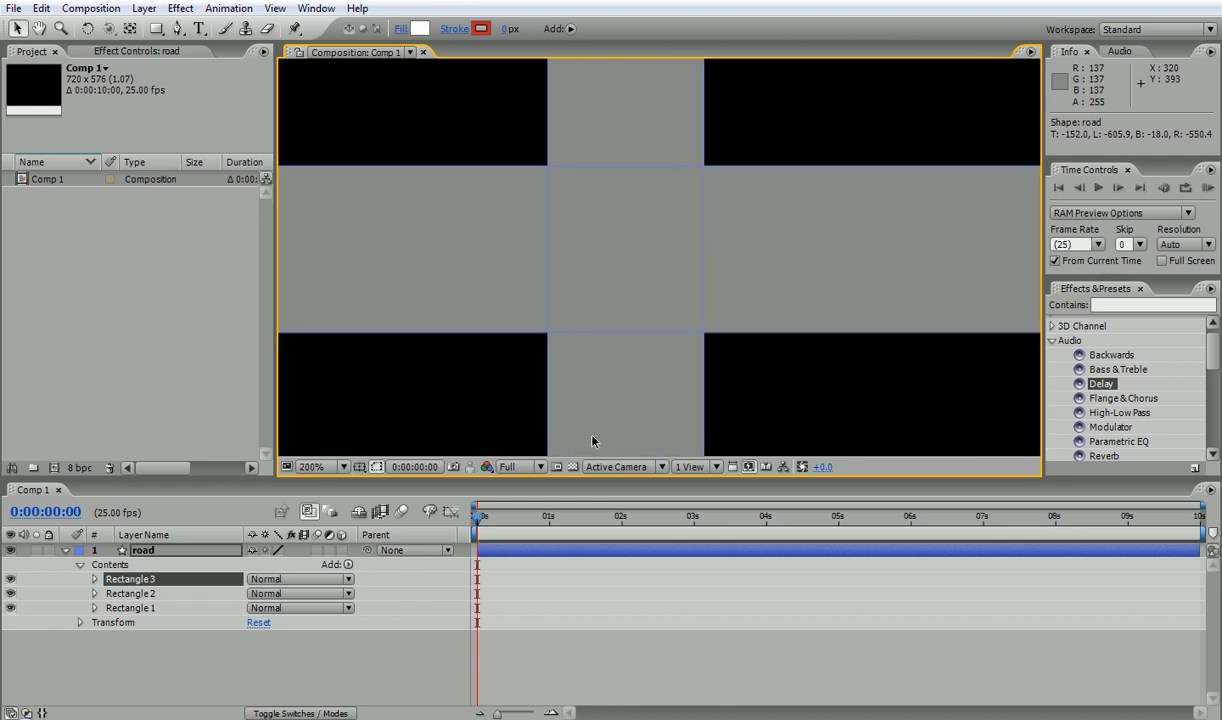
{"action": "left_click_drag", "start_coordinate": [592, 330], "coordinate": [562, 38]}
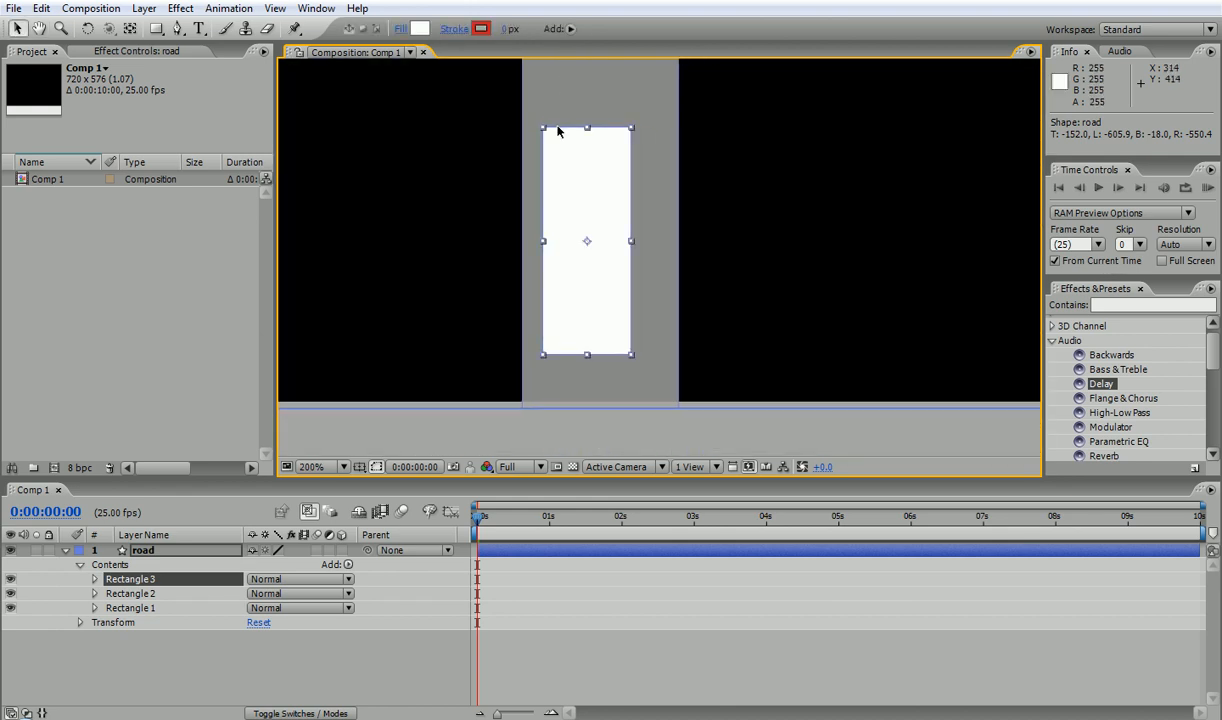
{"action": "left_click_drag", "start_coordinate": [543, 129], "coordinate": [598, 381]}
{"action": "key", "text": "space"}
{"action": "mouse_move", "coordinate": [612, 271]}
{"action": "left_mouse_down"}
{"action": "mouse_move", "coordinate": [610, 305]}
{"action": "mouse_move", "coordinate": [607, 216]}
{"action": "mouse_move", "coordinate": [593, 267]}
{"action": "left_mouse_up"}
{"action": "key", "text": "space"}
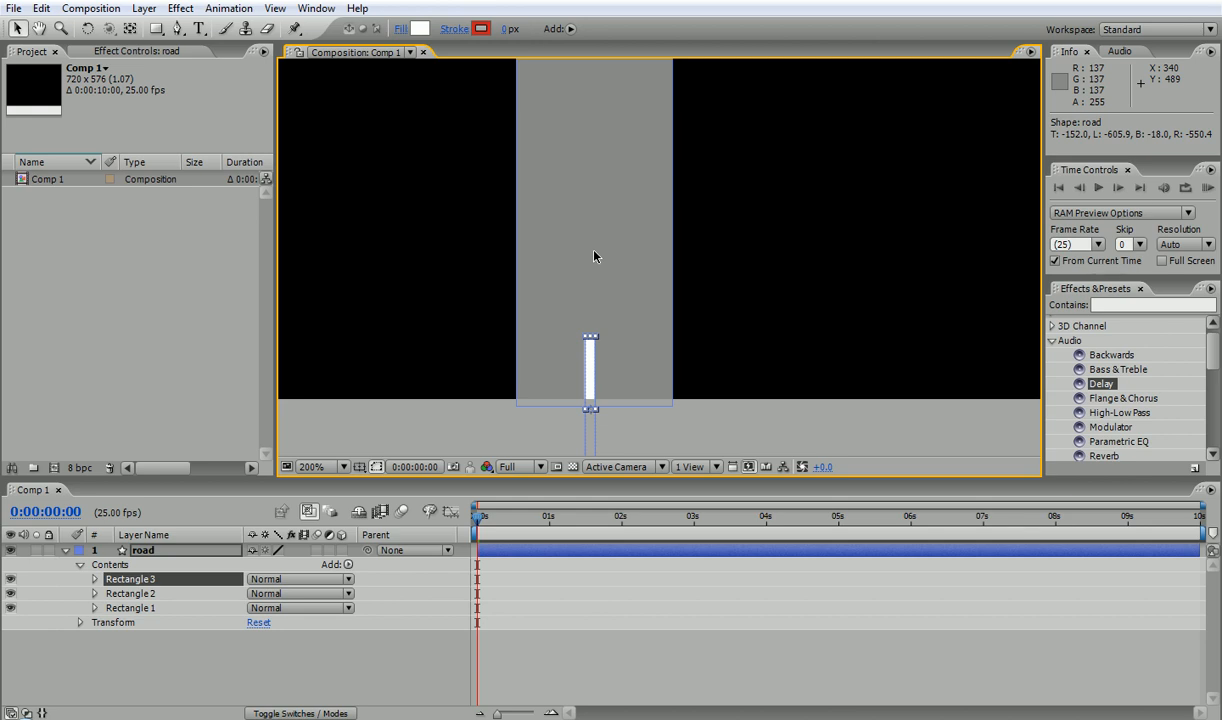
Step: Set the horizontal position of Rectangle 1, the vertical road, to -20
{"action": "left_click", "coordinate": [594, 257]}
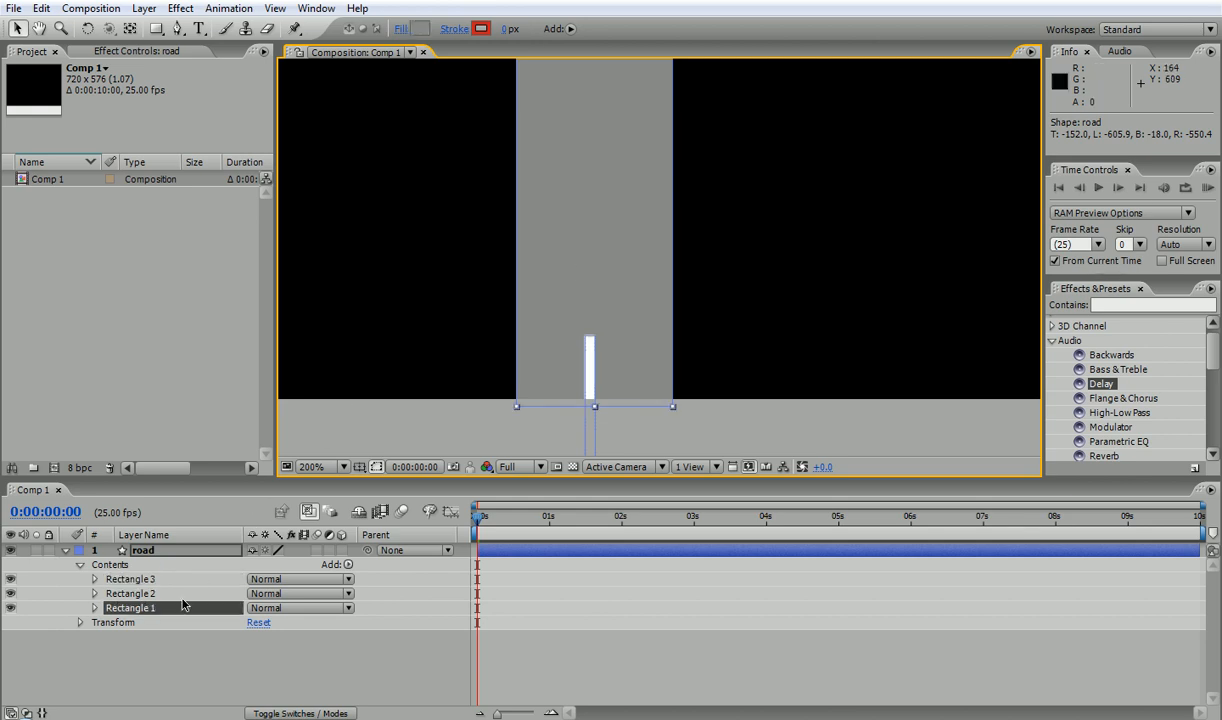
{"action": "left_click", "coordinate": [94, 608]}
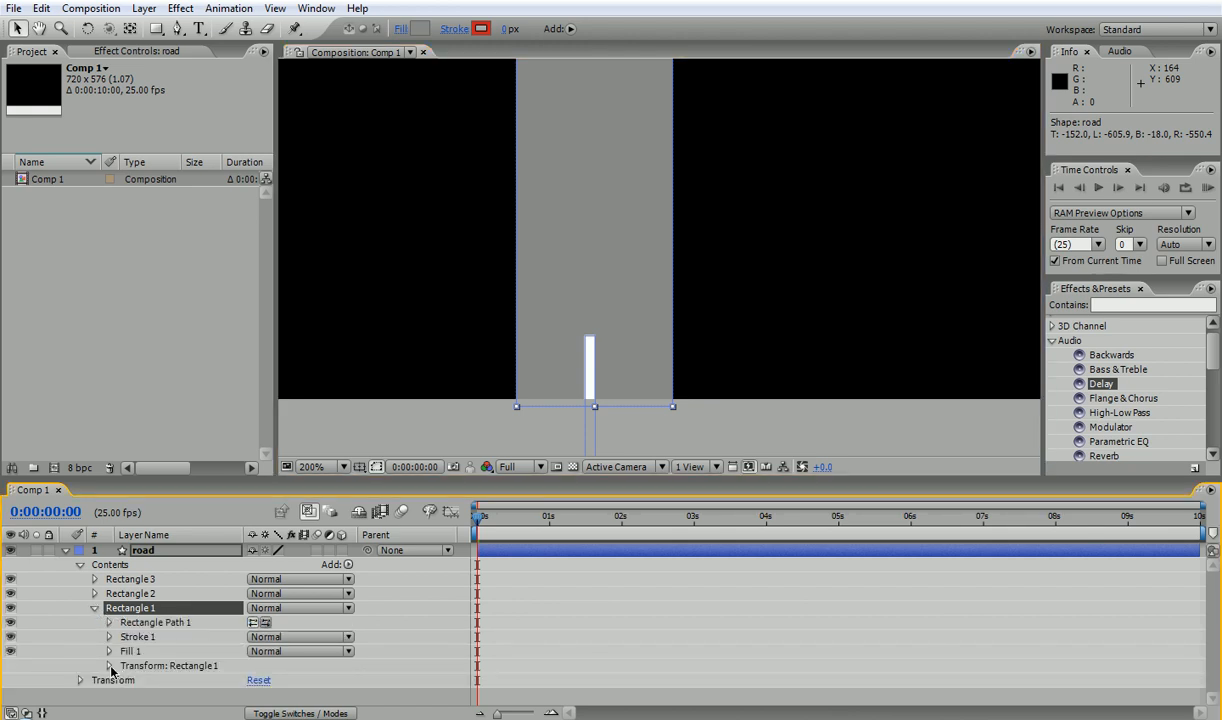
{"action": "left_click", "coordinate": [109, 666]}
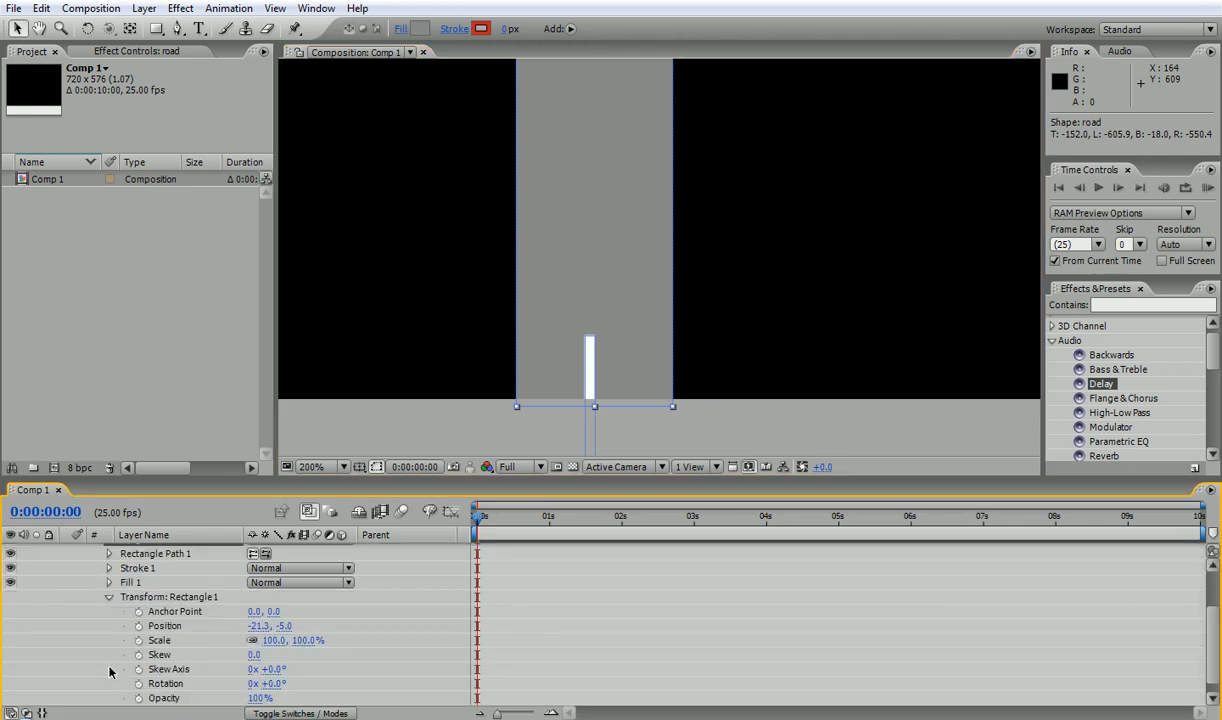
{"action": "left_click", "coordinate": [266, 627]}
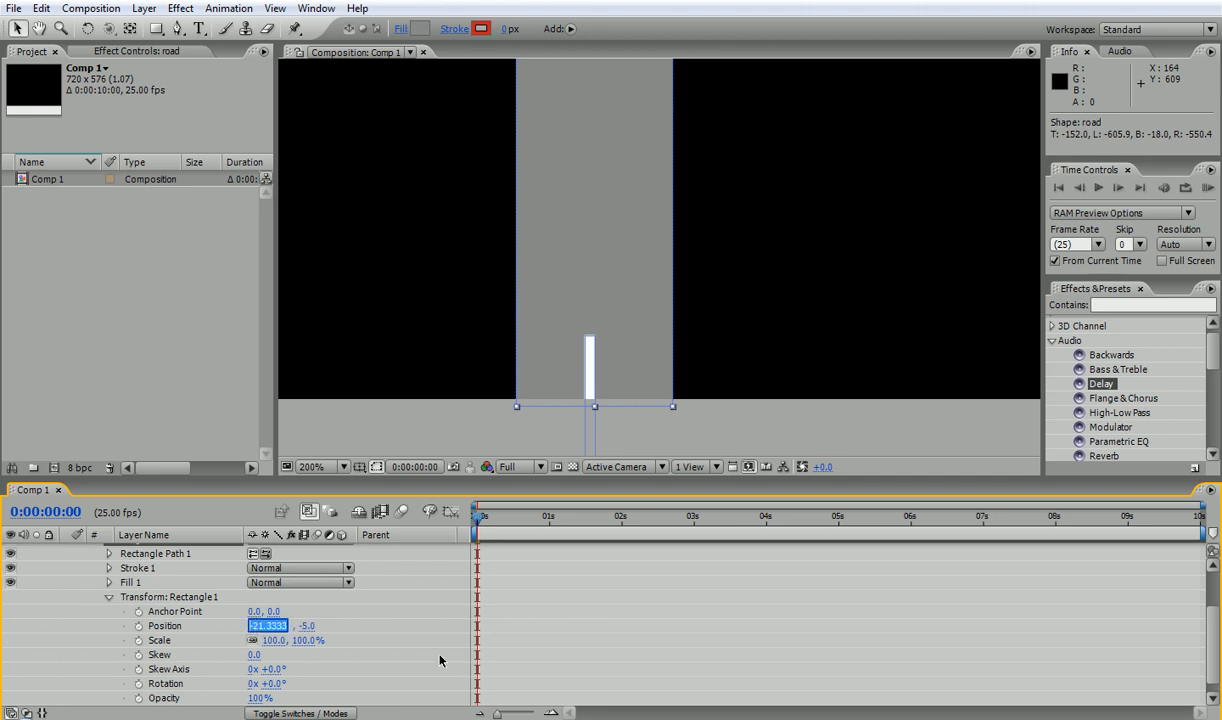
{"action": "type", "text": "-20"}
{"action": "key", "text": "Return"}
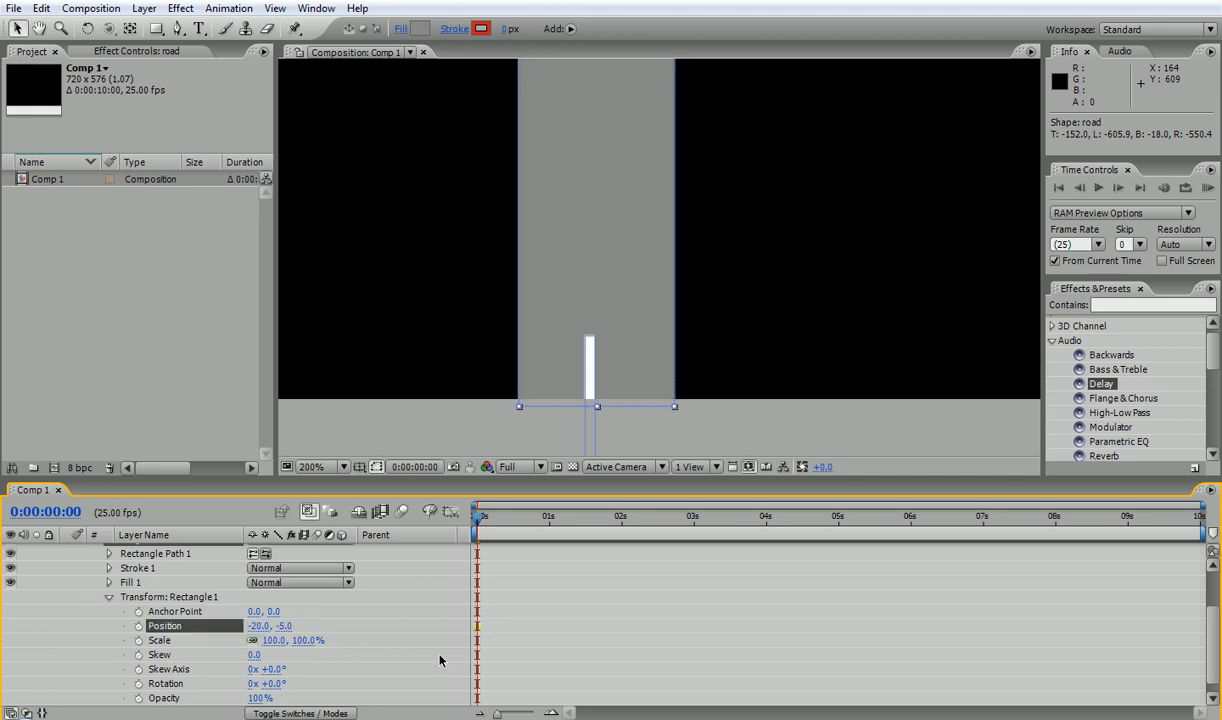
Step: Set the horizontal position of the white dash, Rectangle 3, to -20 so it aligns with the vertical road
{"action": "left_click", "coordinate": [591, 427]}
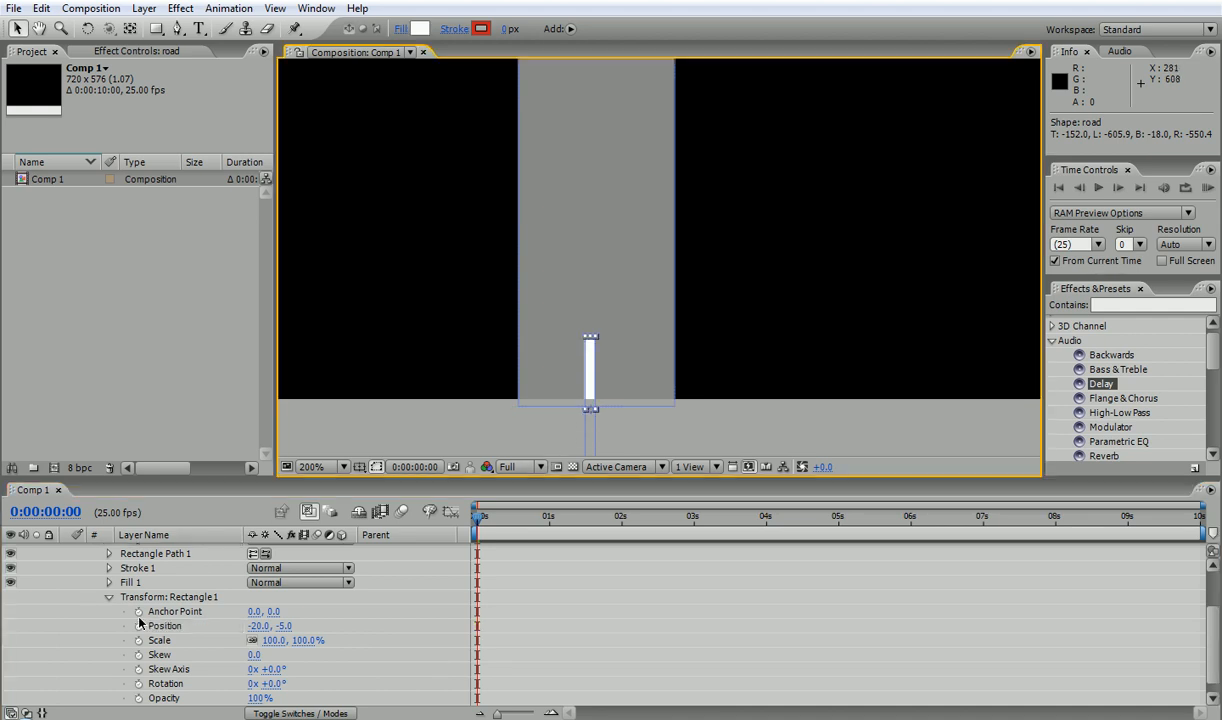
{"action": "left_click", "coordinate": [109, 597]}
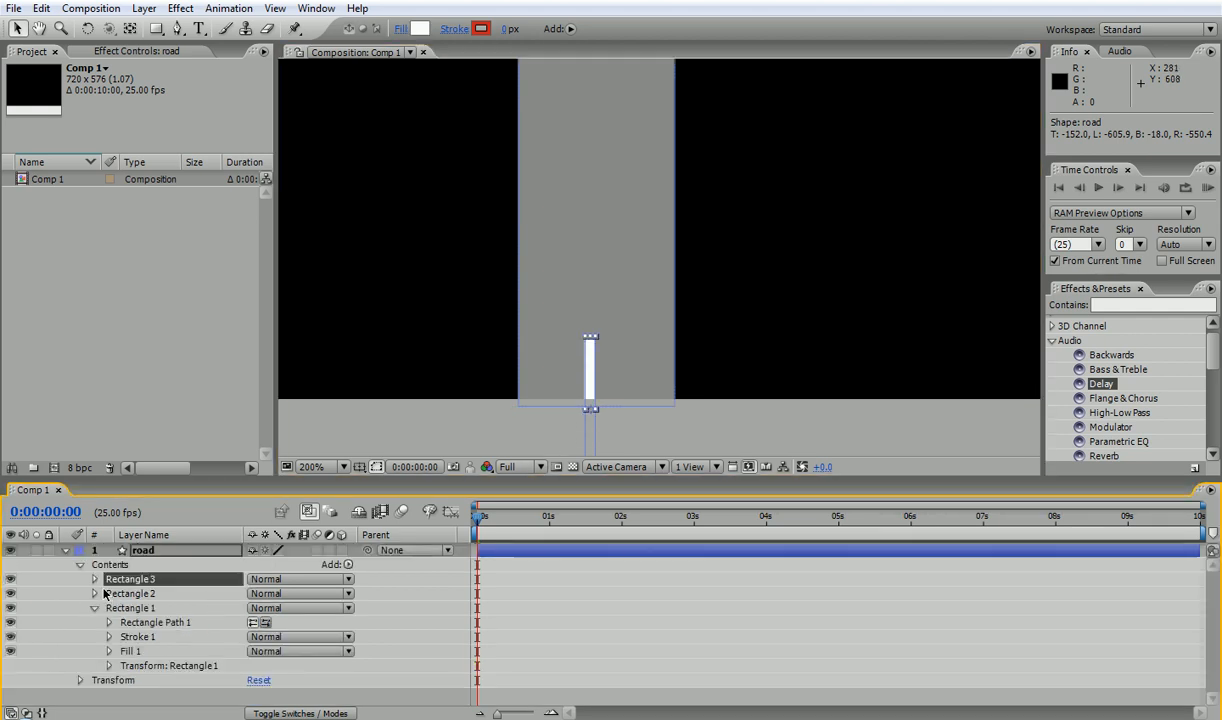
{"action": "left_click", "coordinate": [96, 579]}
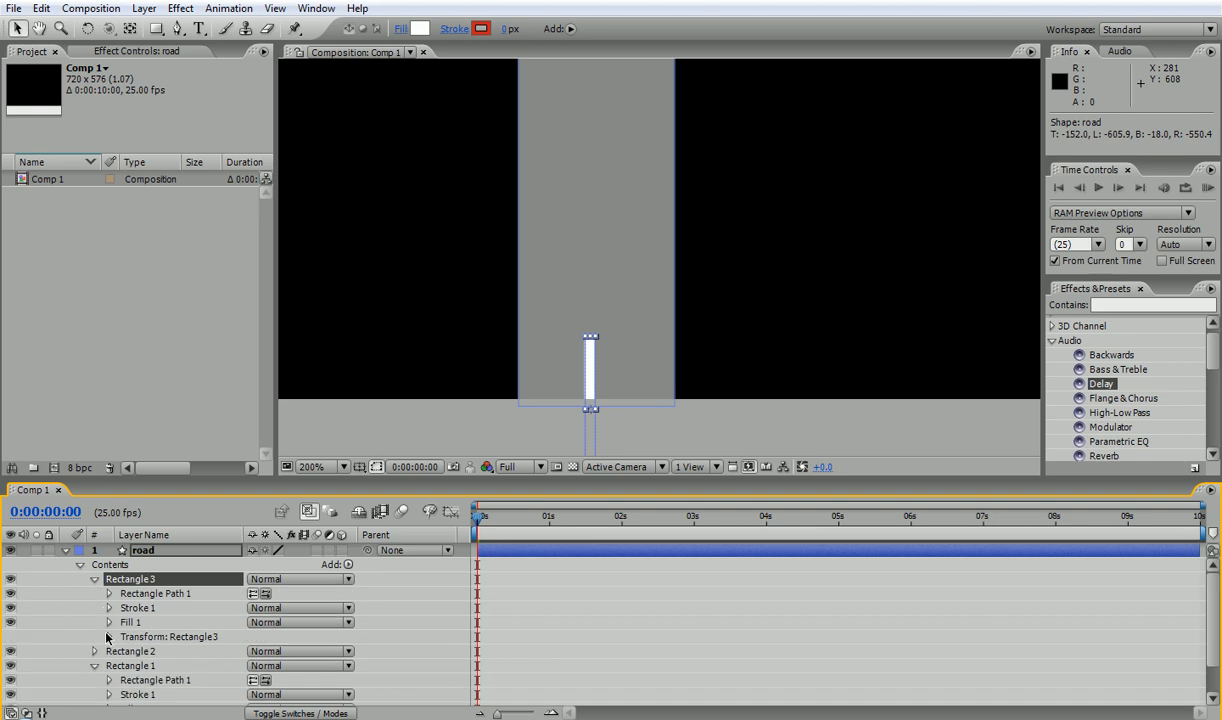
{"action": "left_click", "coordinate": [108, 637]}
{"action": "left_click", "coordinate": [250, 627]}
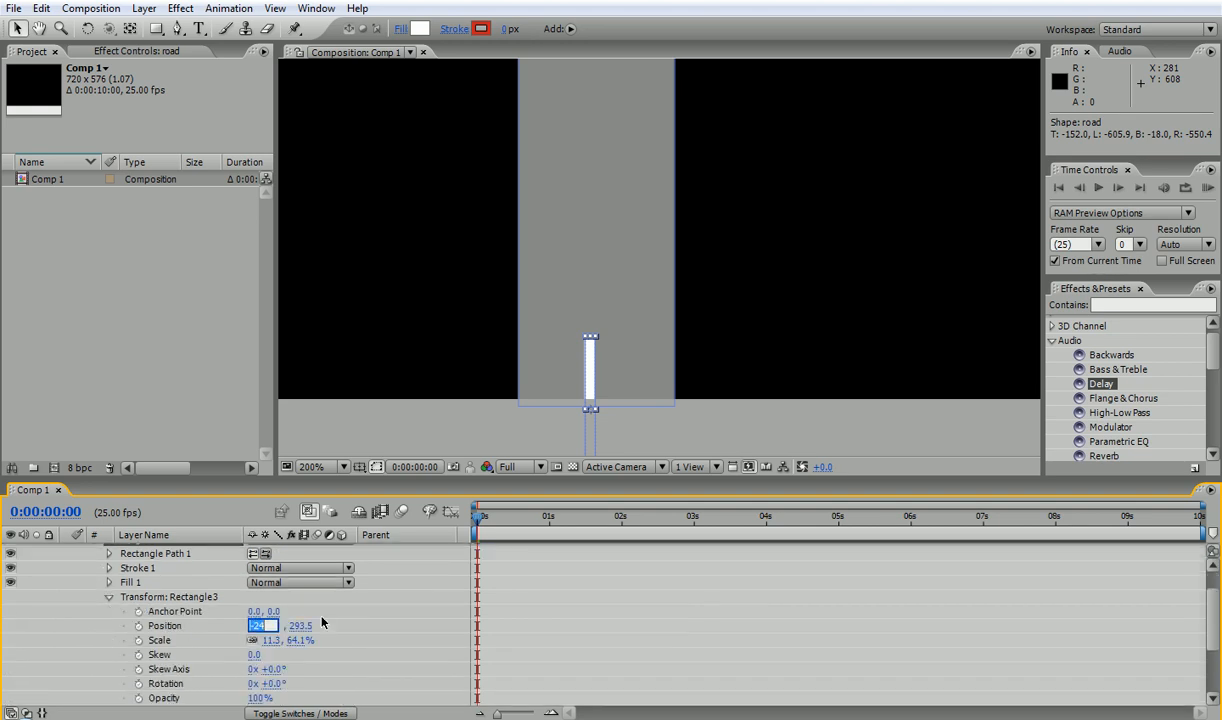
{"action": "type", "text": "-20"}
{"action": "left_click", "coordinate": [322, 623]}
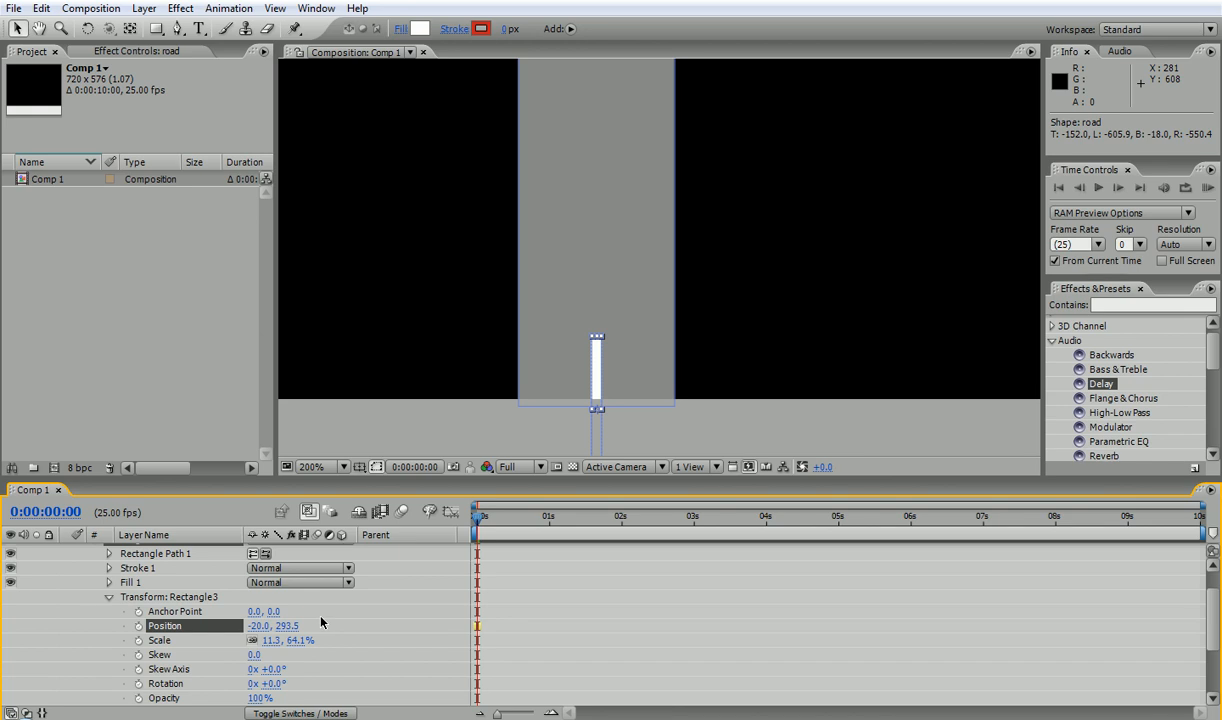
{"action": "left_click", "coordinate": [355, 426]}
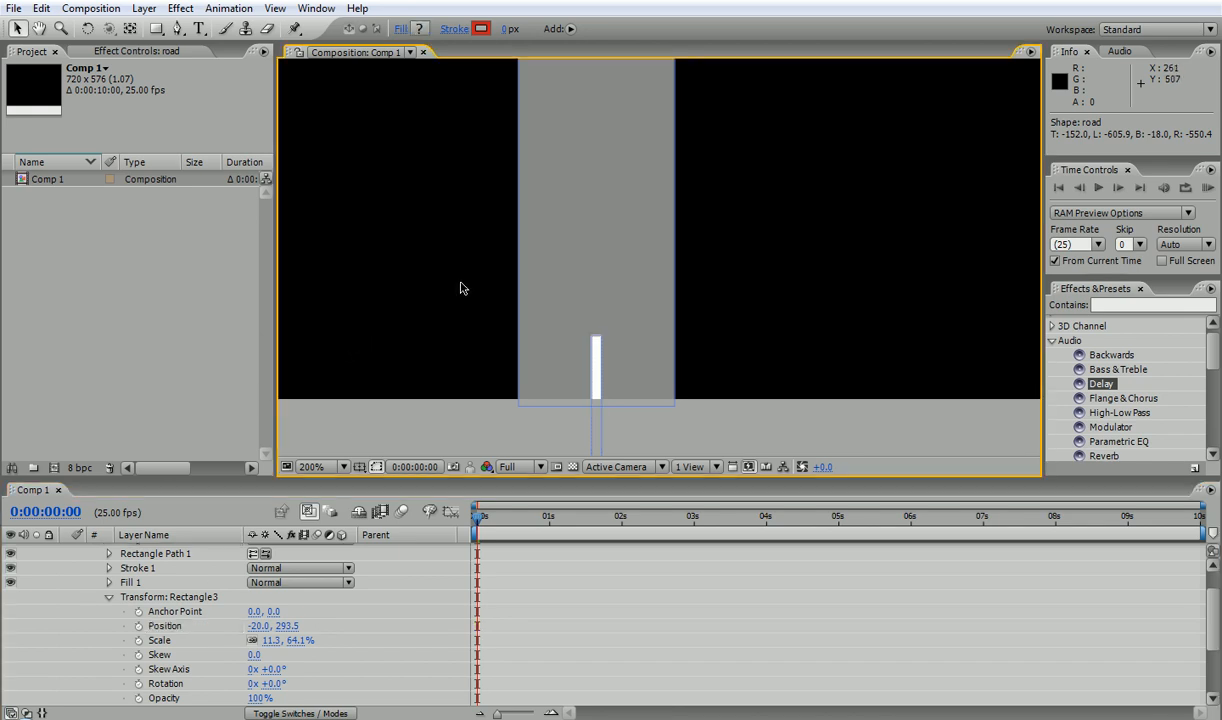
Step: Duplicate the white dash, Rectangle 3, and move the copy straight up the vertical road, leaving a small gap
{"action": "left_click_drag", "start_coordinate": [464, 270], "coordinate": [475, 218]}
{"action": "key", "text": "comma"}
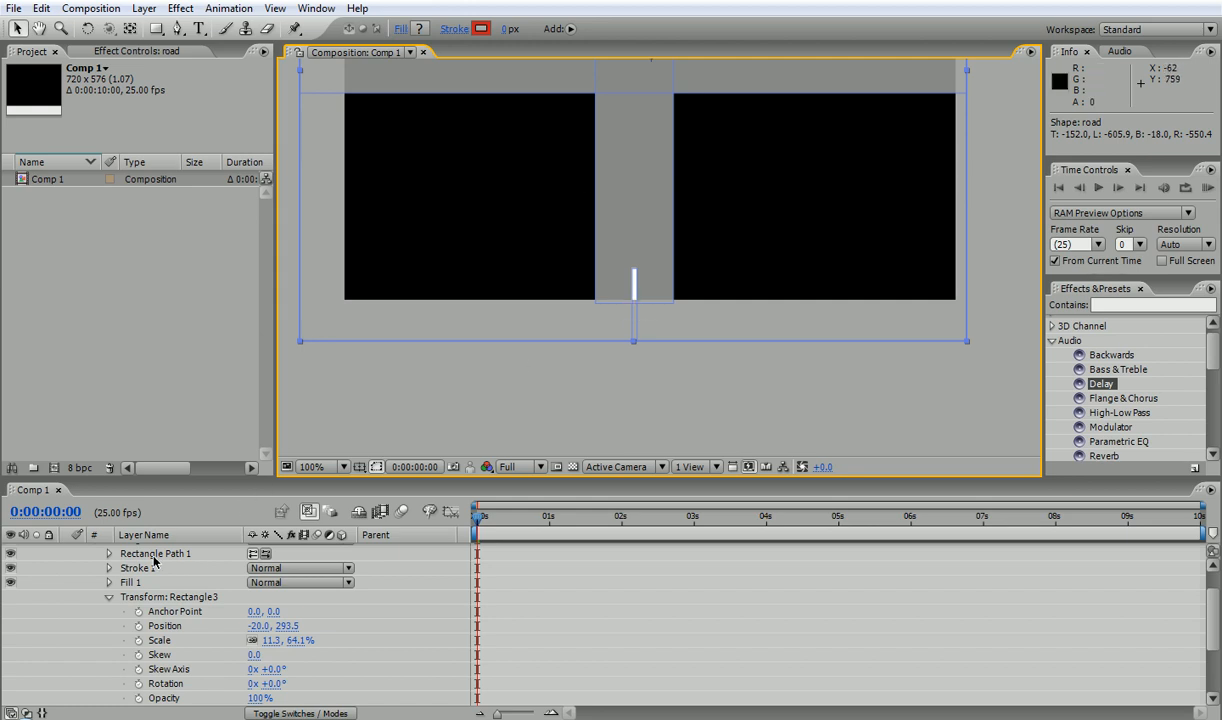
{"action": "left_click", "coordinate": [109, 597]}
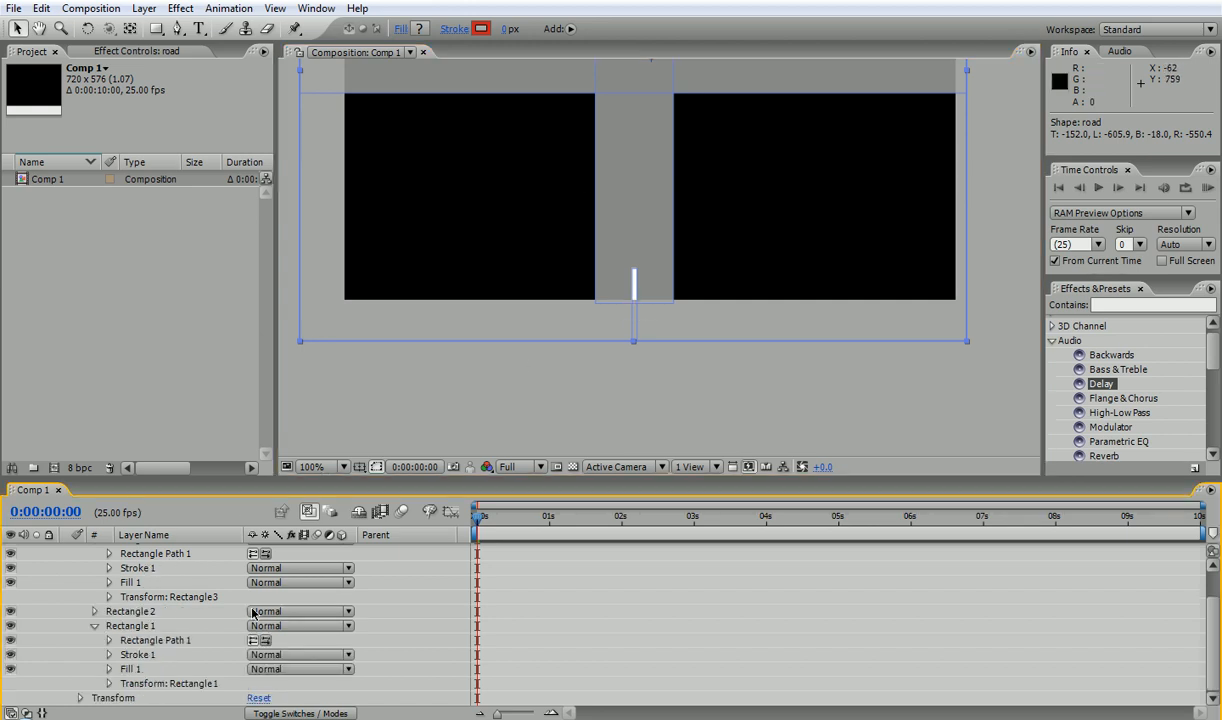
{"action": "scroll", "coordinate": [1218, 632], "scroll_direction": "up", "scroll_amount": 3}
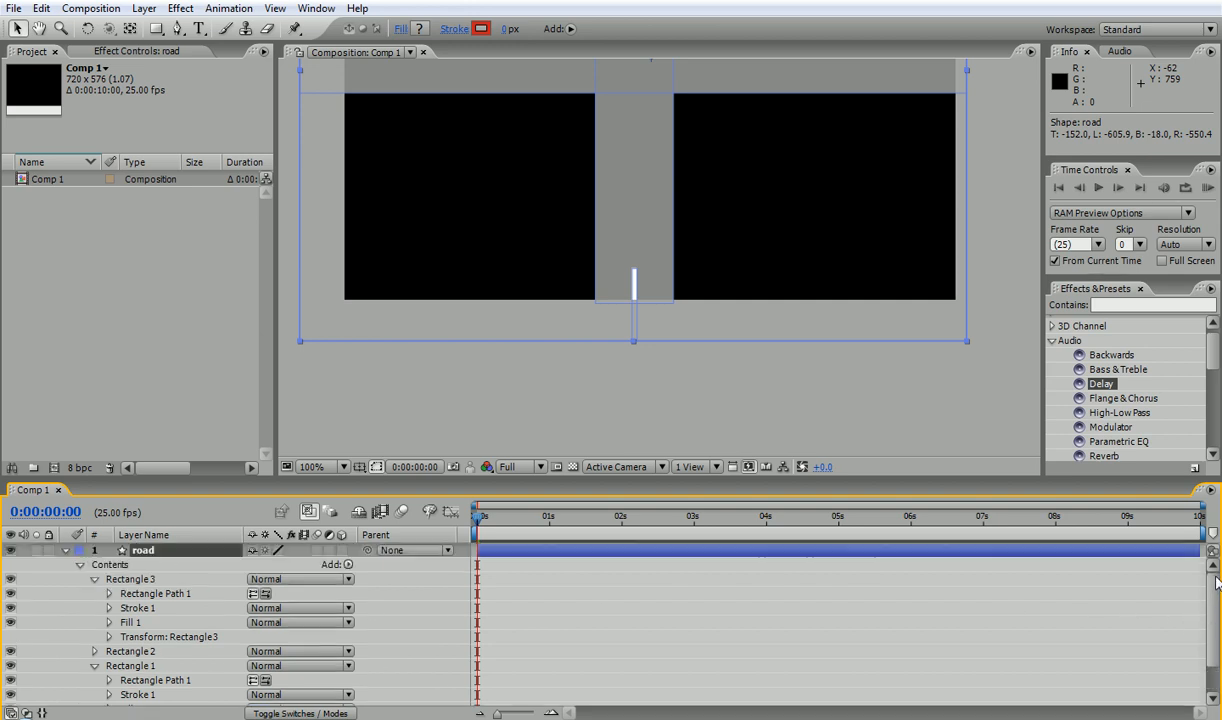
{"action": "left_click", "coordinate": [95, 582]}
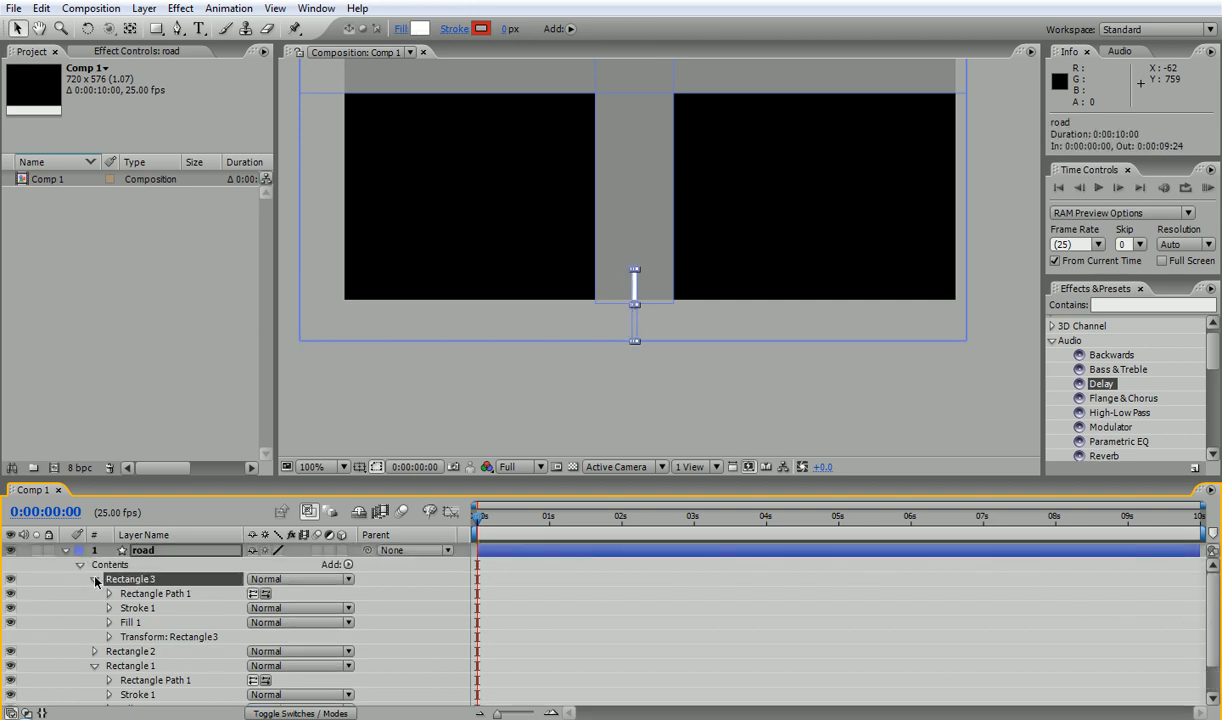
{"action": "left_click", "coordinate": [95, 580]}
{"action": "key", "text": "h"}
{"action": "left_click_drag", "start_coordinate": [584, 338], "coordinate": [548, 446]}
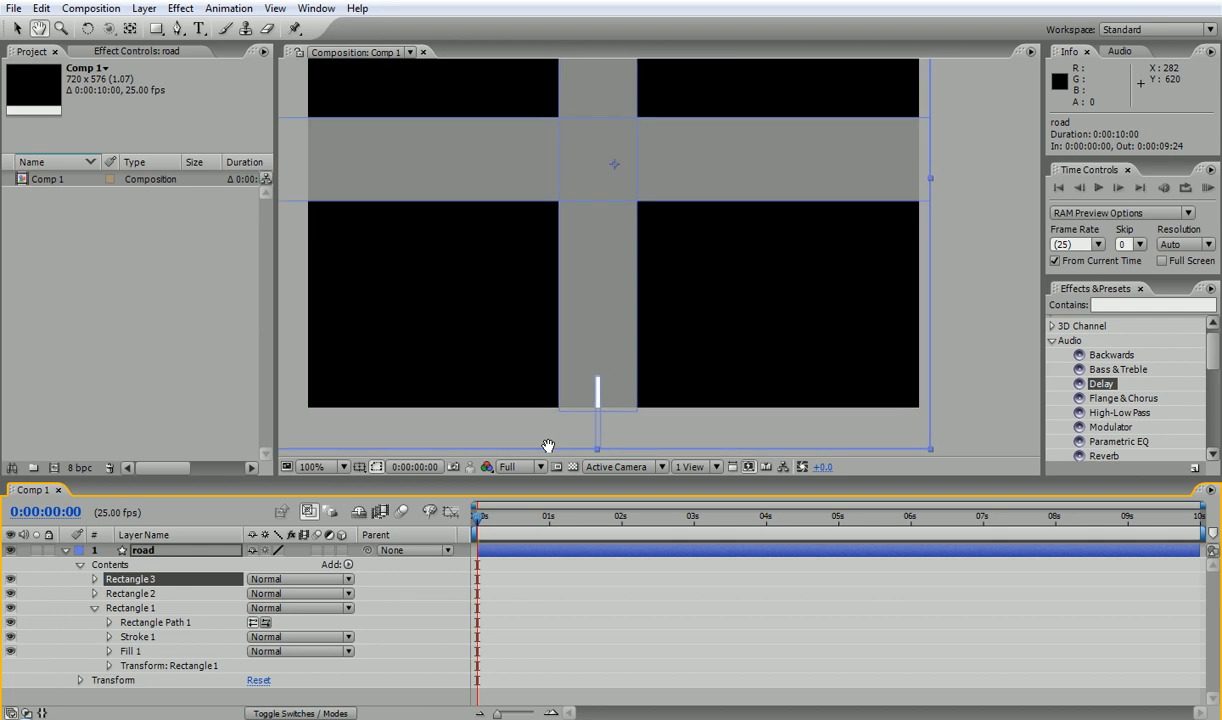
{"action": "key", "text": "v"}
{"action": "key", "text": "ctrl+d"}
{"action": "left_click_drag", "start_coordinate": [597, 398], "coordinate": [600, 307]}
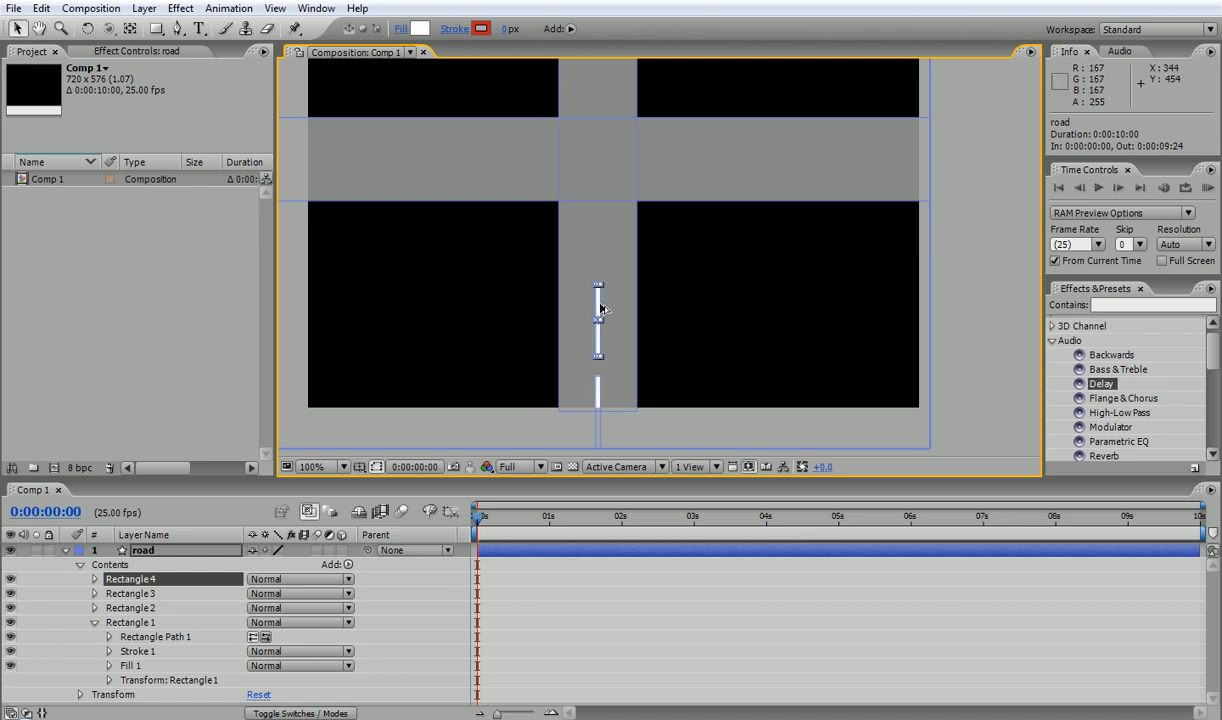
{"action": "left_click", "coordinate": [41, 8]}
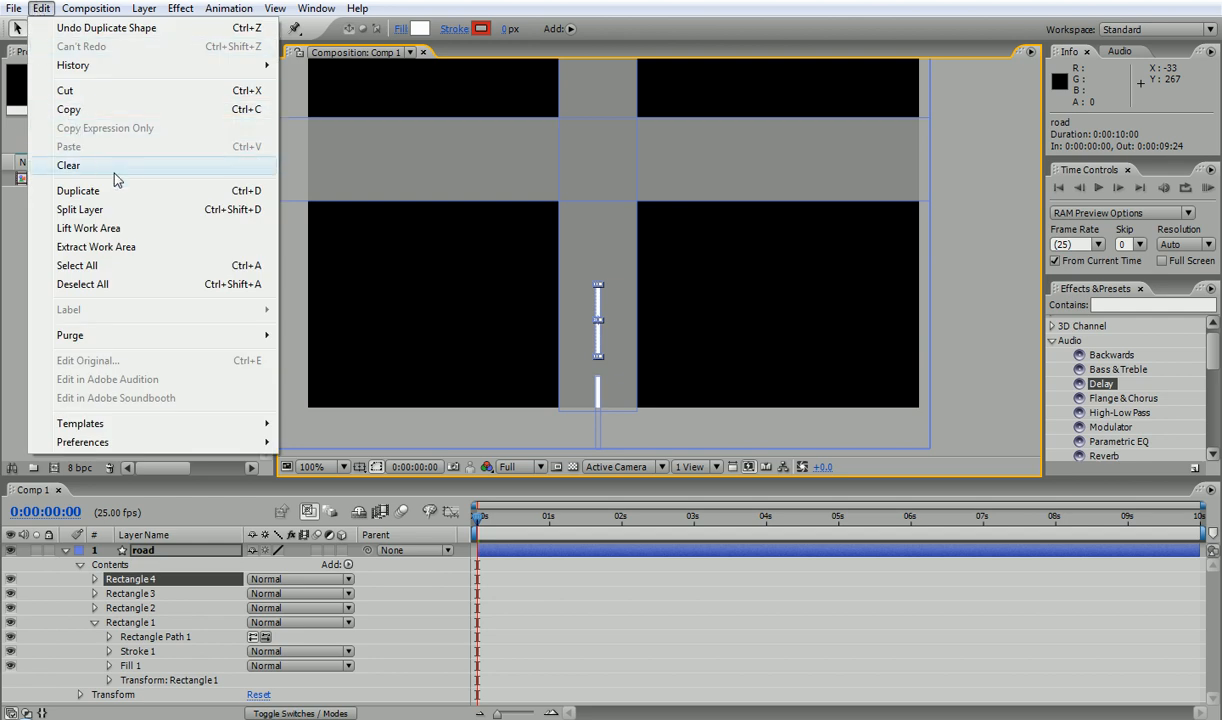
{"action": "left_click", "coordinate": [521, 432]}
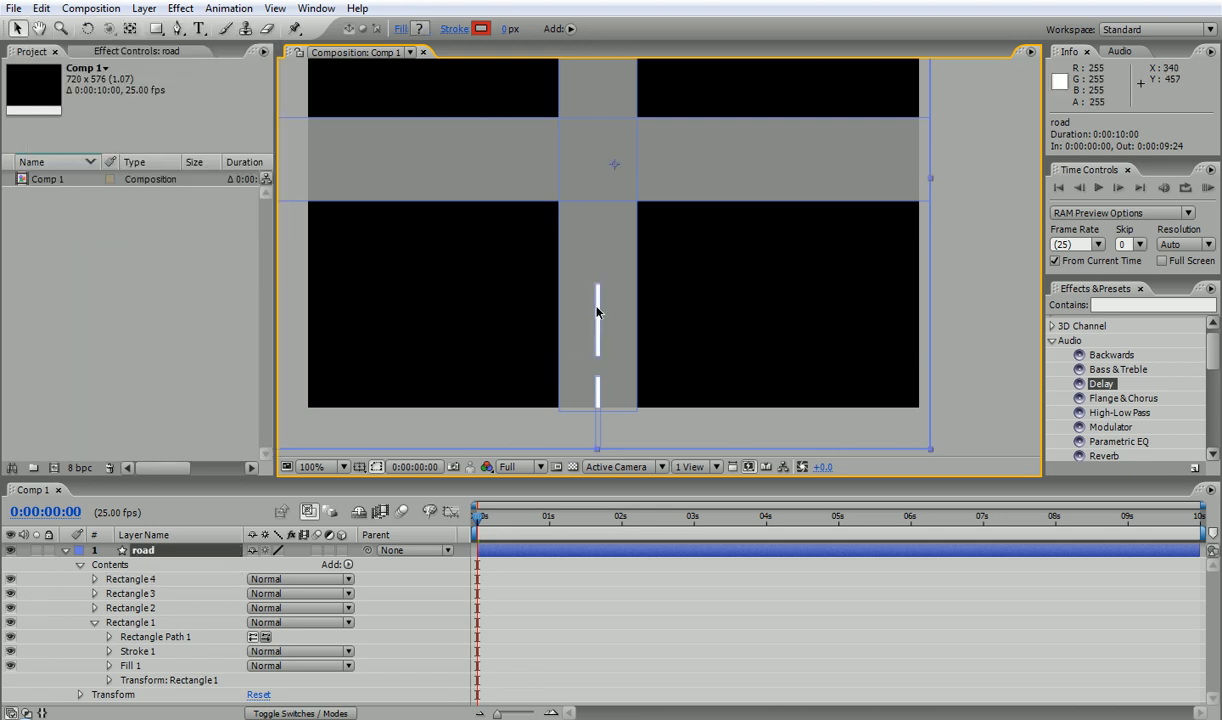
{"action": "left_click", "coordinate": [130, 579]}
{"action": "left_click_drag", "start_coordinate": [598, 288], "coordinate": [598, 300]}
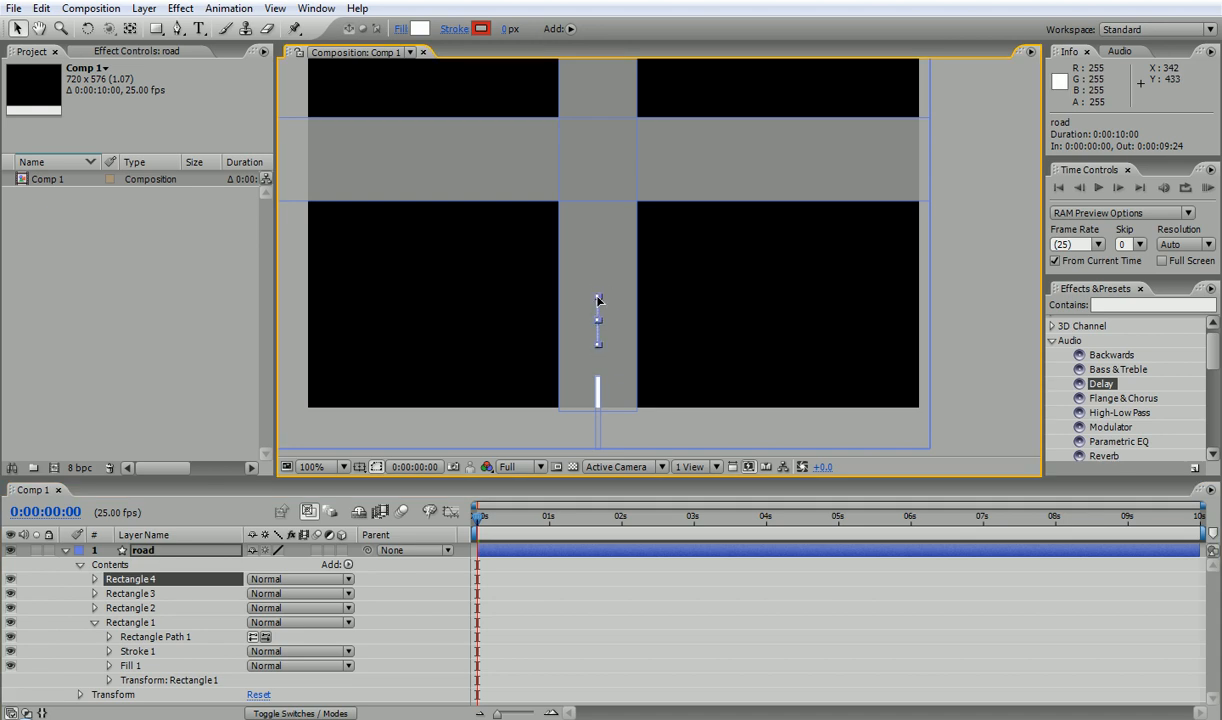
{"action": "key", "text": "ctrl+z"}
Step: Shorten the copied dash, Rectangle 4, symmetrically to about two thirds of its length, keeping its width
{"action": "scroll", "coordinate": [598, 300], "scroll_direction": "up", "scroll_amount": 3}
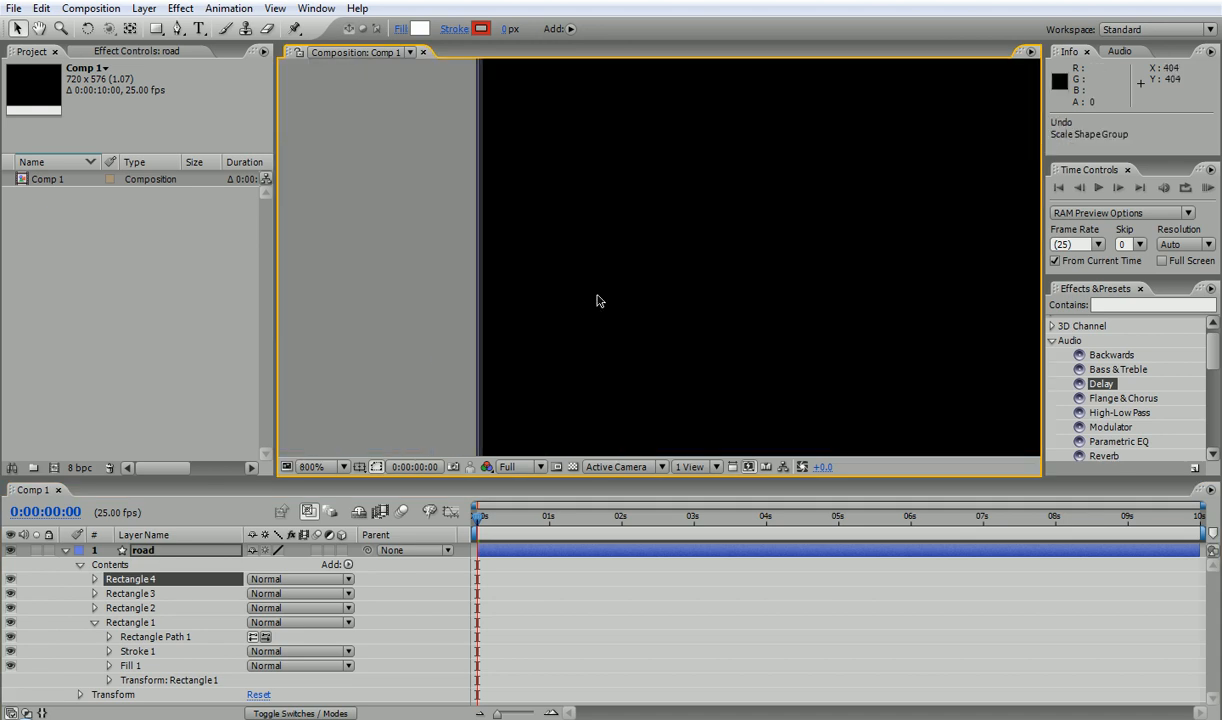
{"action": "key", "text": "space"}
{"action": "left_click_drag", "start_coordinate": [597, 297], "coordinate": [873, 38]}
{"action": "left_click_drag", "start_coordinate": [511, 256], "coordinate": [631, 133]}
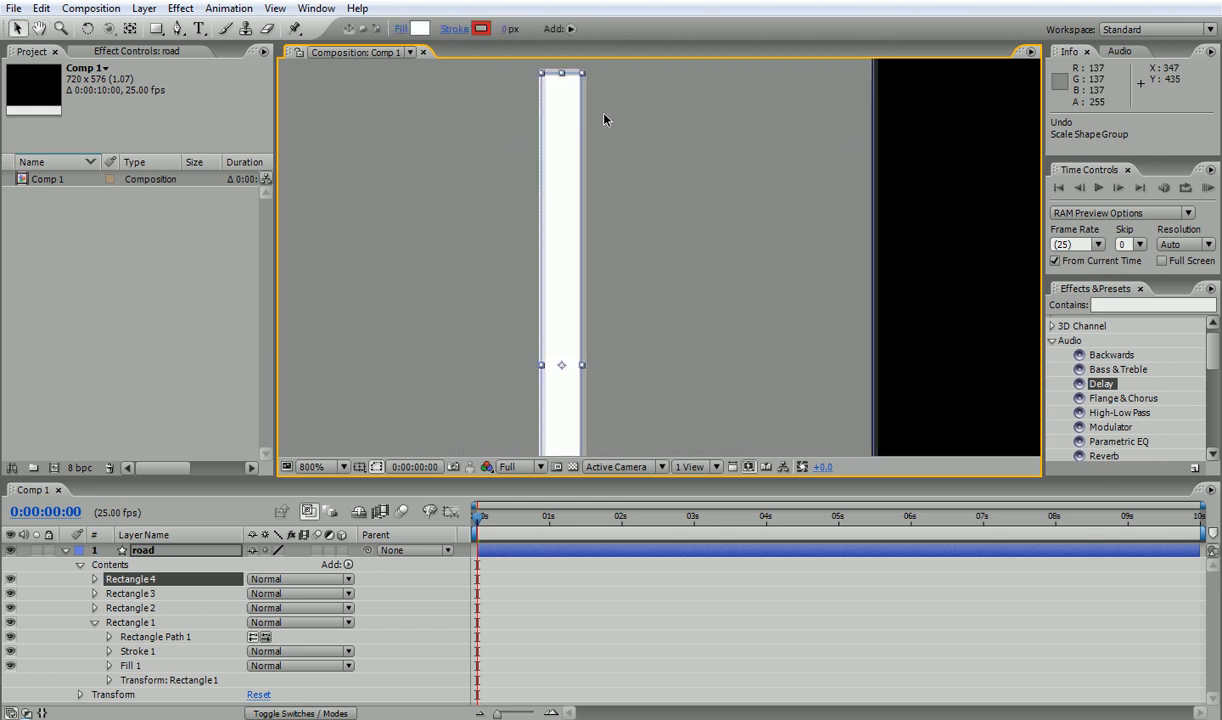
{"action": "left_click_drag", "start_coordinate": [561, 73], "coordinate": [560, 175]}
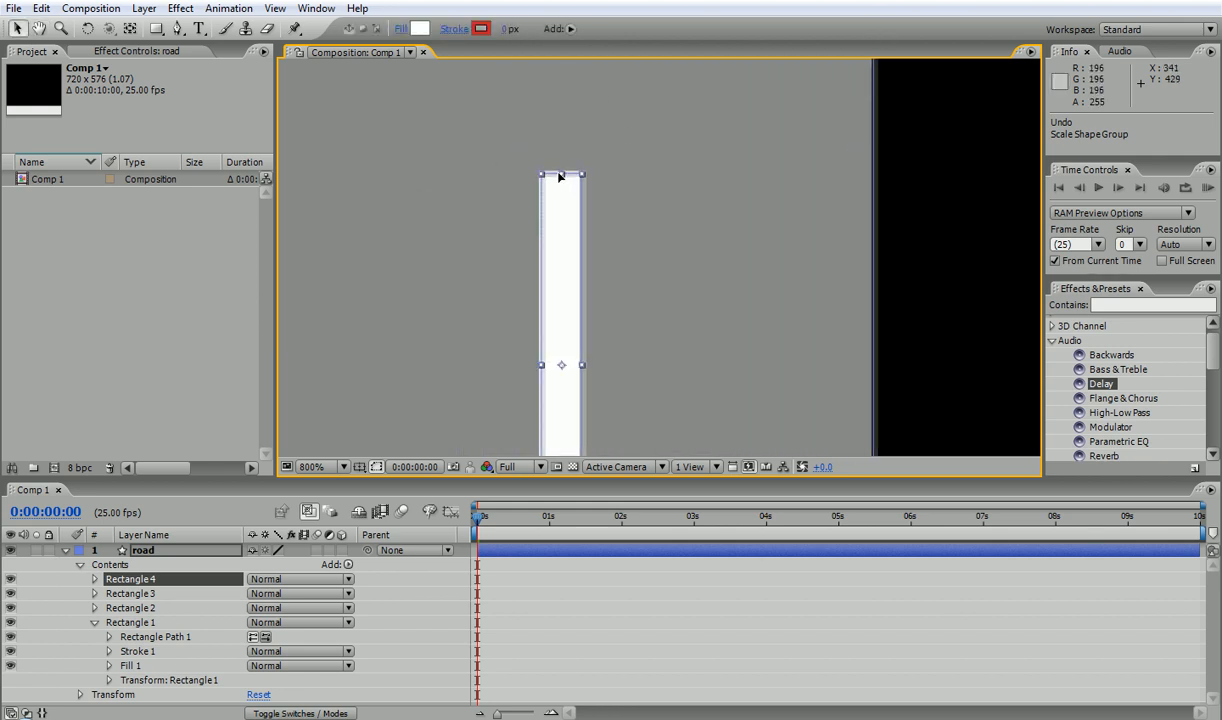
{"action": "key", "text": "space"}
{"action": "left_click_drag", "start_coordinate": [583, 278], "coordinate": [600, 49]}
{"action": "left_click_drag", "start_coordinate": [553, 201], "coordinate": [578, 70]}
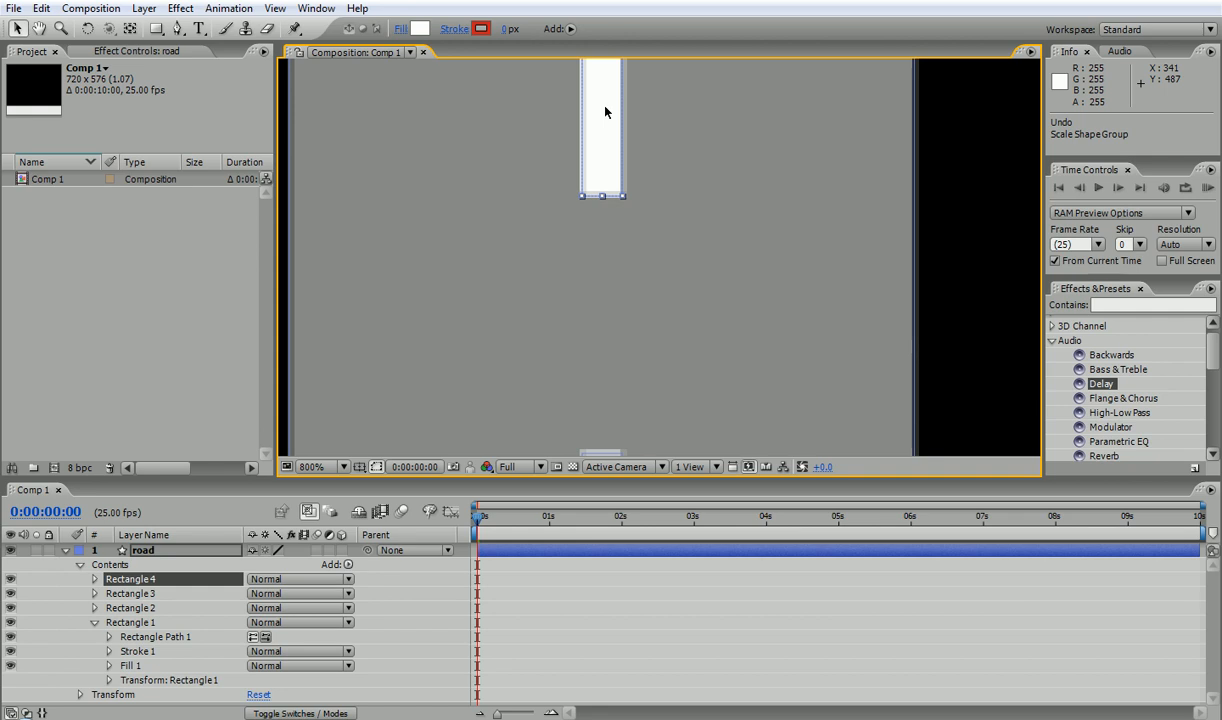
Step: Duplicate the shortened dash and place a copy higher on the vertical road, just below the crossing
{"action": "key", "text": "comma"}
{"action": "key", "text": "comma"}
{"action": "key", "text": "space"}
{"action": "left_click_drag", "start_coordinate": [592, 148], "coordinate": [562, 92]}
{"action": "key", "text": "ctrl+d"}
{"action": "key", "text": "ctrl+d"}
{"action": "key", "text": "ctrl+d"}
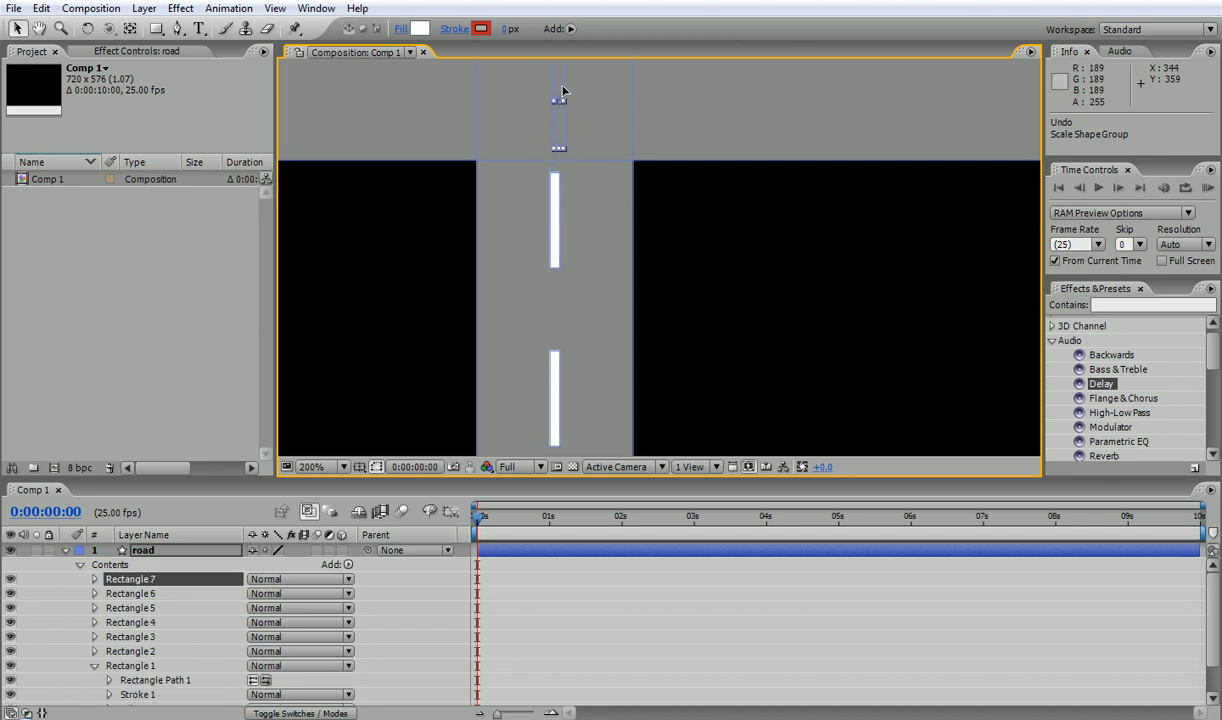
Step: Undo the surplus dash duplicates and the last dash move
{"action": "key", "text": "ctrl+z"}
{"action": "key", "text": "ctrl+z"}
{"action": "key", "text": "ctrl+z"}
{"action": "left_click_drag", "start_coordinate": [560, 156], "coordinate": [559, 137]}
{"action": "key", "text": "ctrl+z"}
Step: Duplicate the dash twice, placing one copy in the upper half of the crossing and the other on the road above it
{"action": "key", "text": "ctrl+d"}
{"action": "left_click_drag", "start_coordinate": [556, 208], "coordinate": [557, 36]}
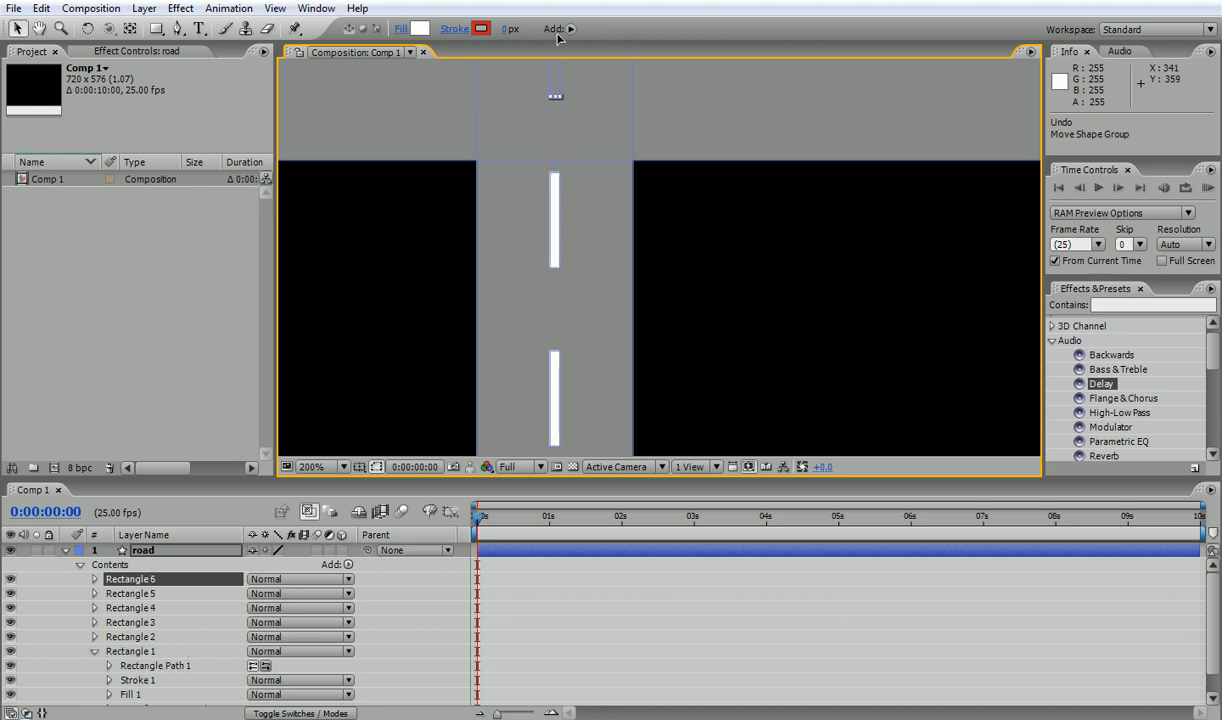
{"action": "scroll", "coordinate": [577, 197], "scroll_direction": "up", "scroll_amount": 5}
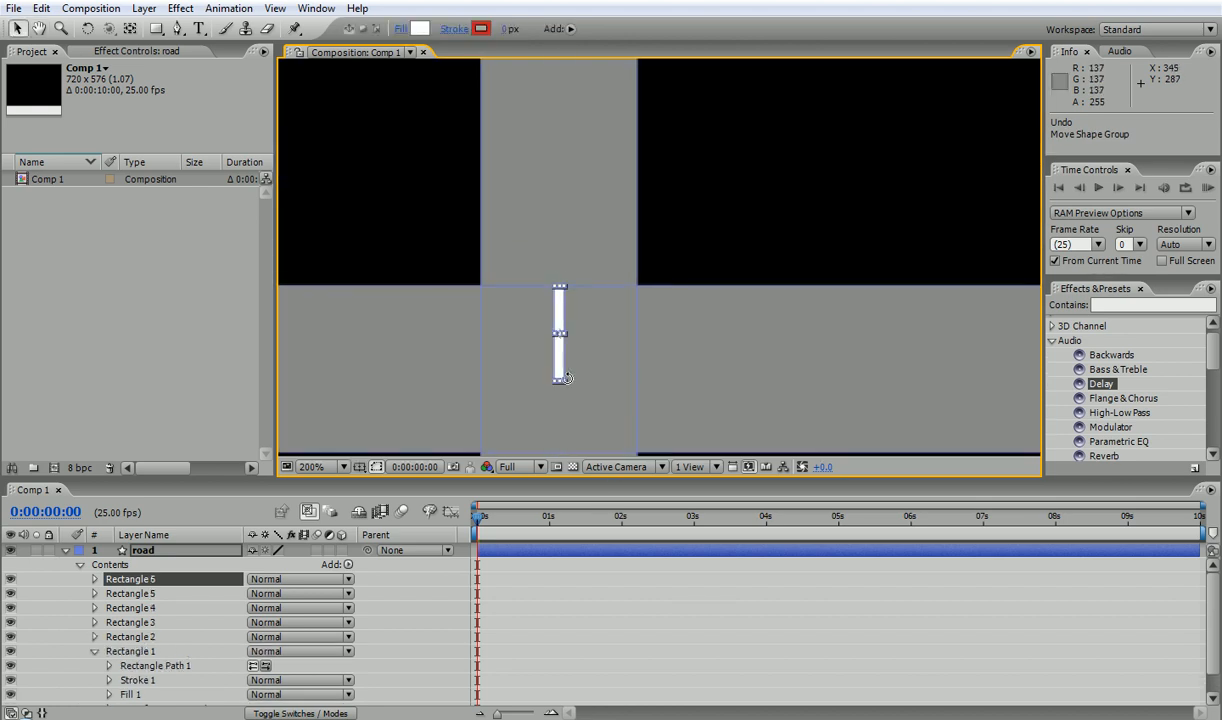
{"action": "key", "text": "ctrl+d"}
{"action": "left_click_drag", "start_coordinate": [559, 345], "coordinate": [571, 194]}
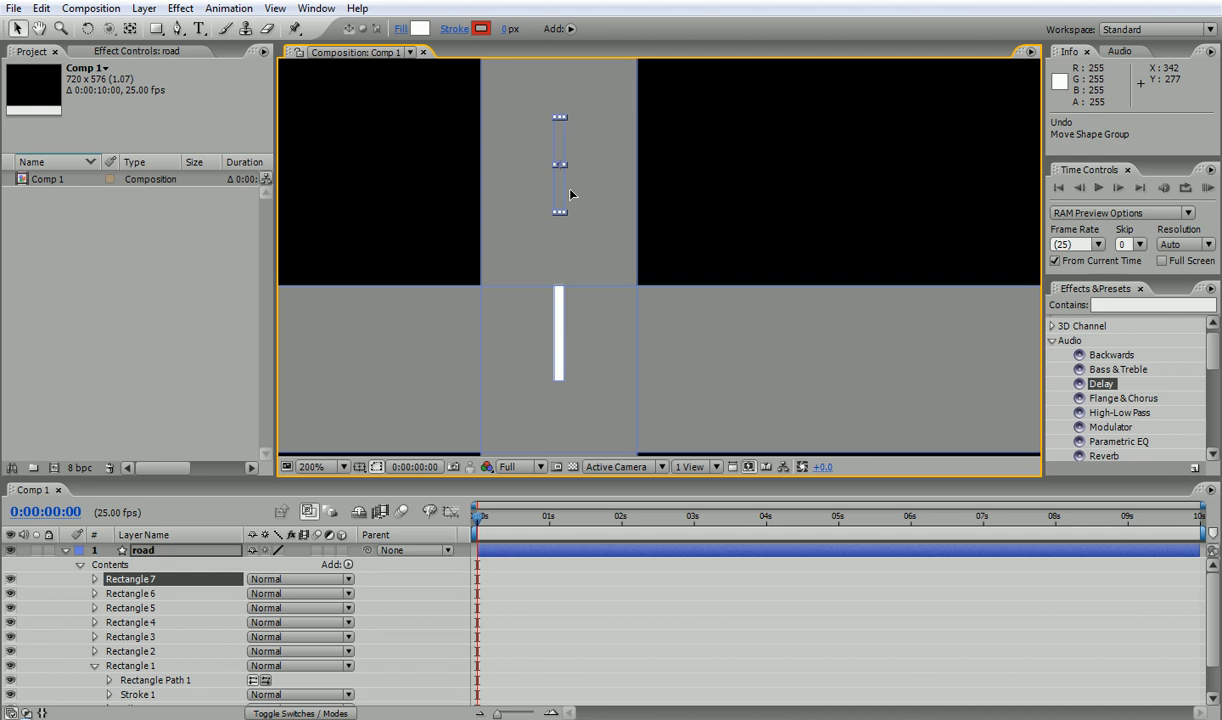
Step: Duplicate the topmost dash and move the copy up near the upper end of the vertical road
{"action": "left_click_drag", "start_coordinate": [649, 210], "coordinate": [642, 467]}
{"action": "key", "text": "ctrl+d"}
{"action": "left_click_drag", "start_coordinate": [558, 397], "coordinate": [557, 215]}
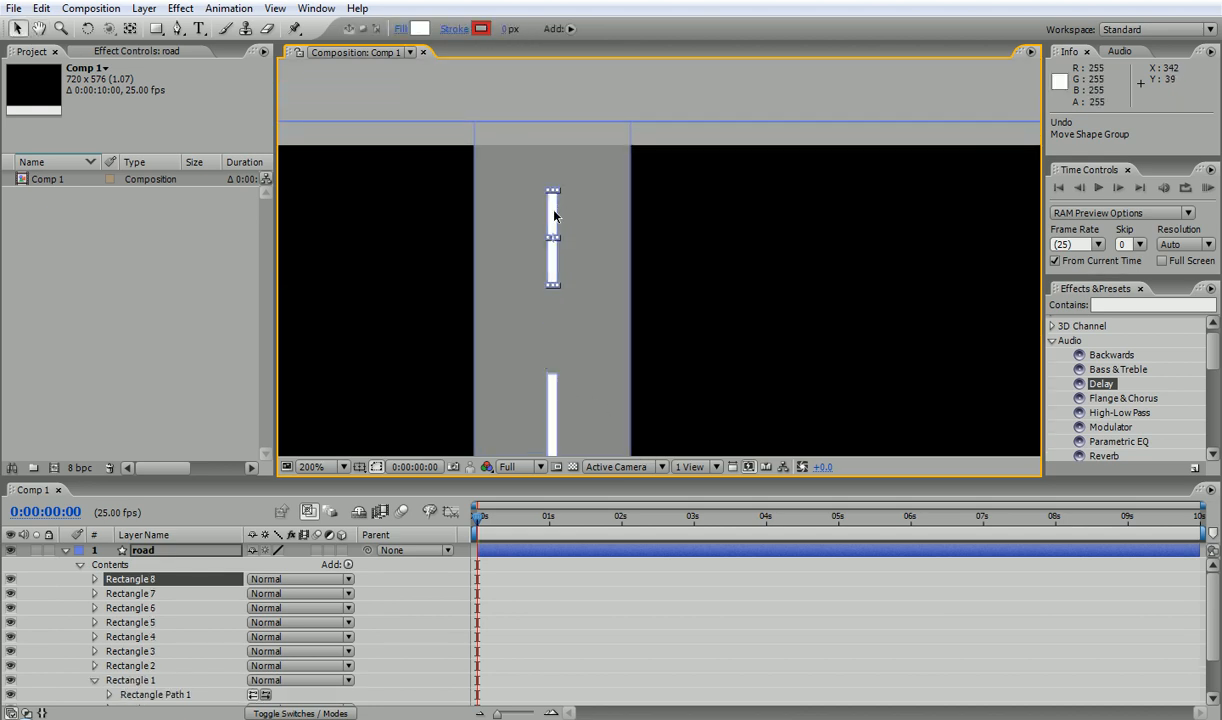
{"action": "key", "text": "comma"}
{"action": "key", "text": "comma"}
{"action": "key", "text": "h"}
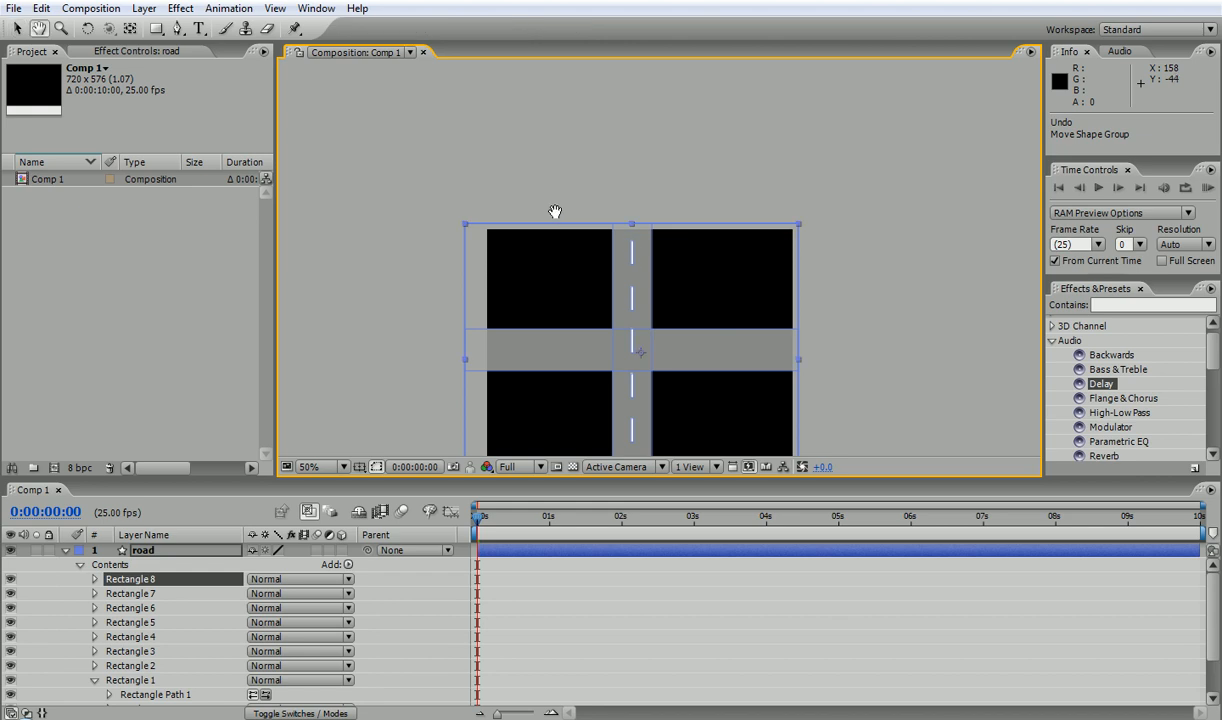
{"action": "left_click_drag", "start_coordinate": [555, 212], "coordinate": [546, 101]}
{"action": "key", "text": "v"}
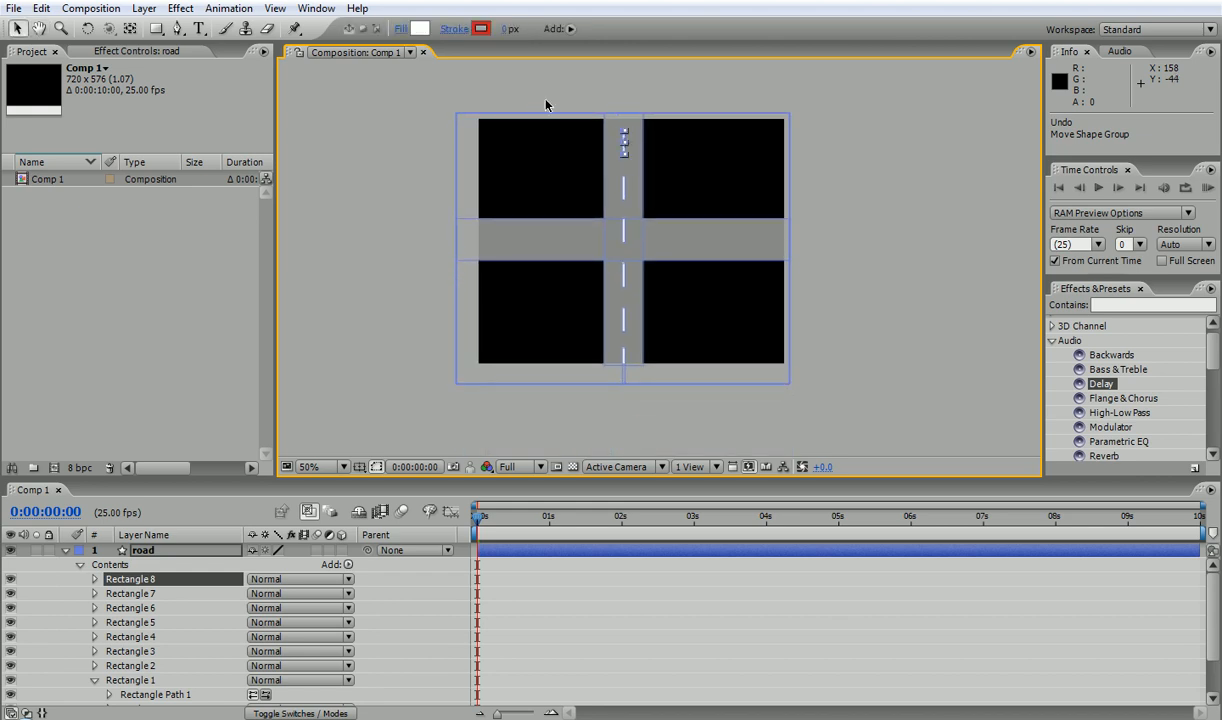
{"action": "left_click", "coordinate": [143, 595]}
{"action": "key", "text": "Down"}
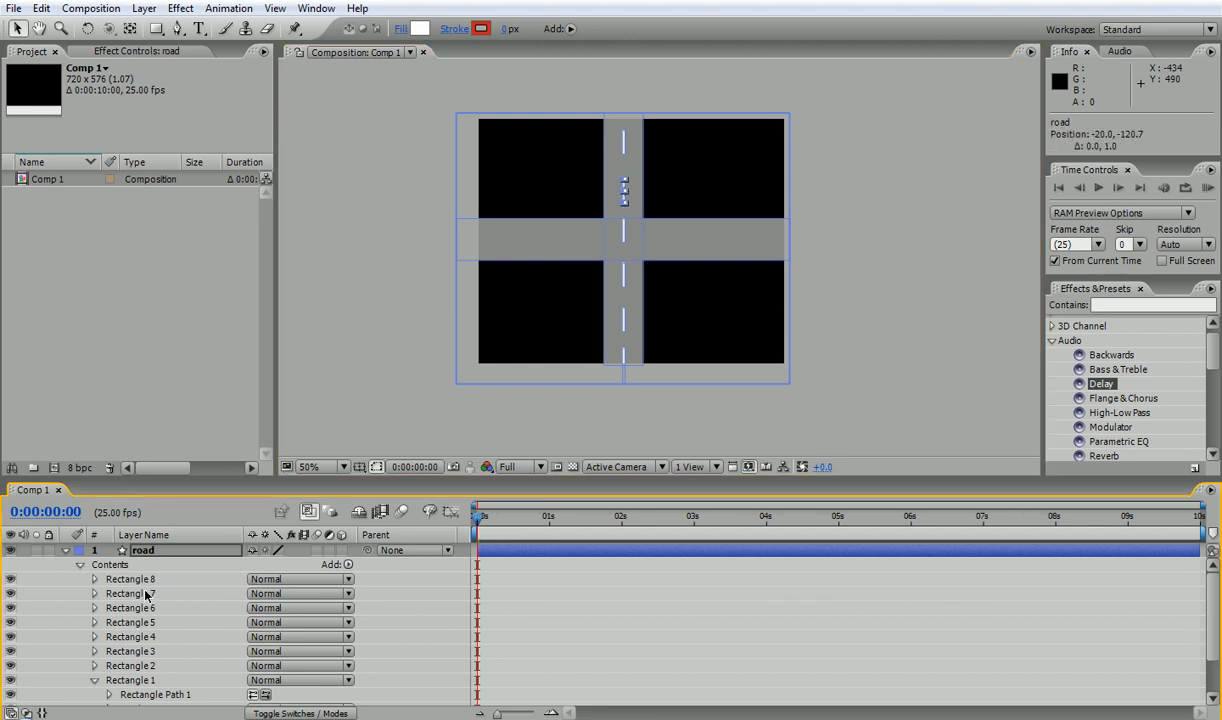
{"action": "key", "text": "ctrl+z"}
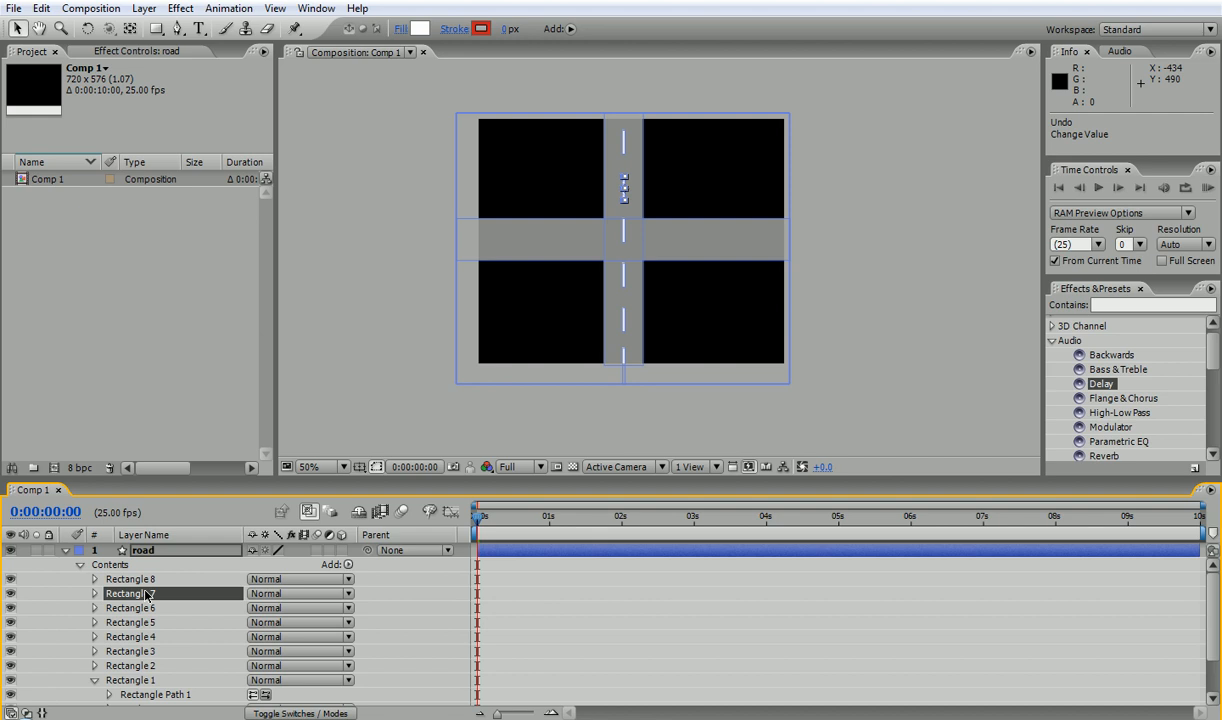
{"action": "key", "text": "ctrl+d"}
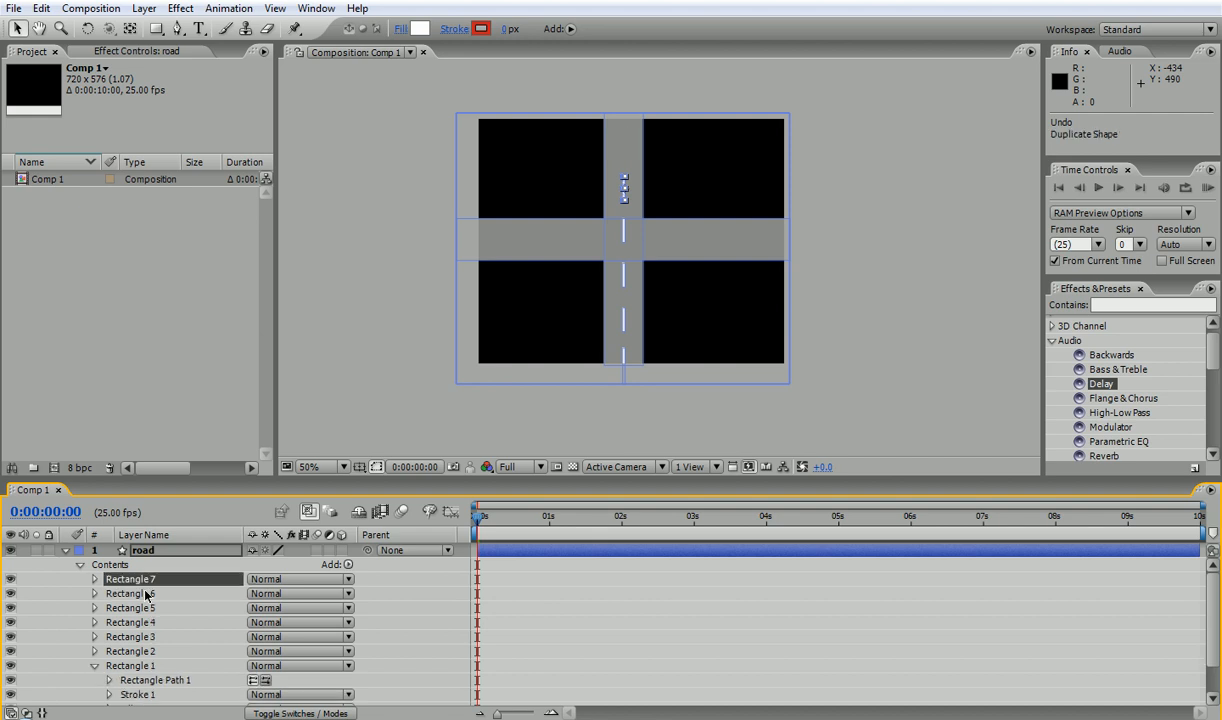
{"action": "key", "text": "ctrl+y"}
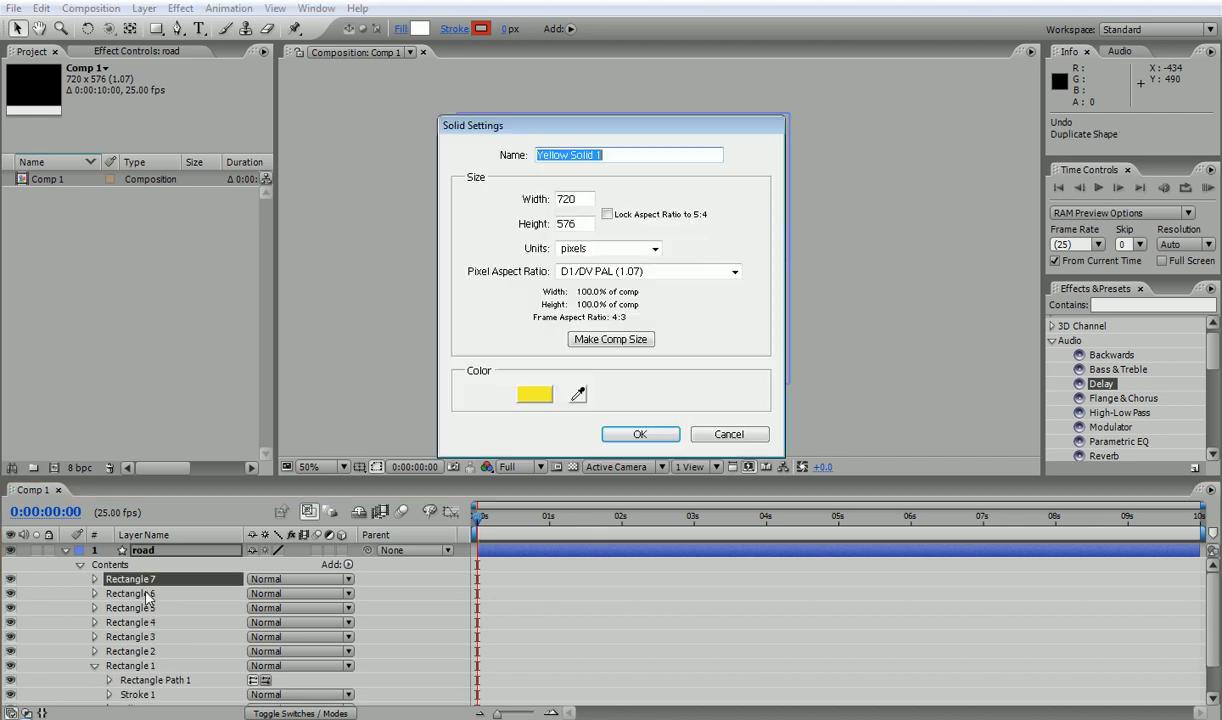
{"action": "left_click", "coordinate": [737, 437]}
{"action": "key", "text": "ctrl+shift+z"}
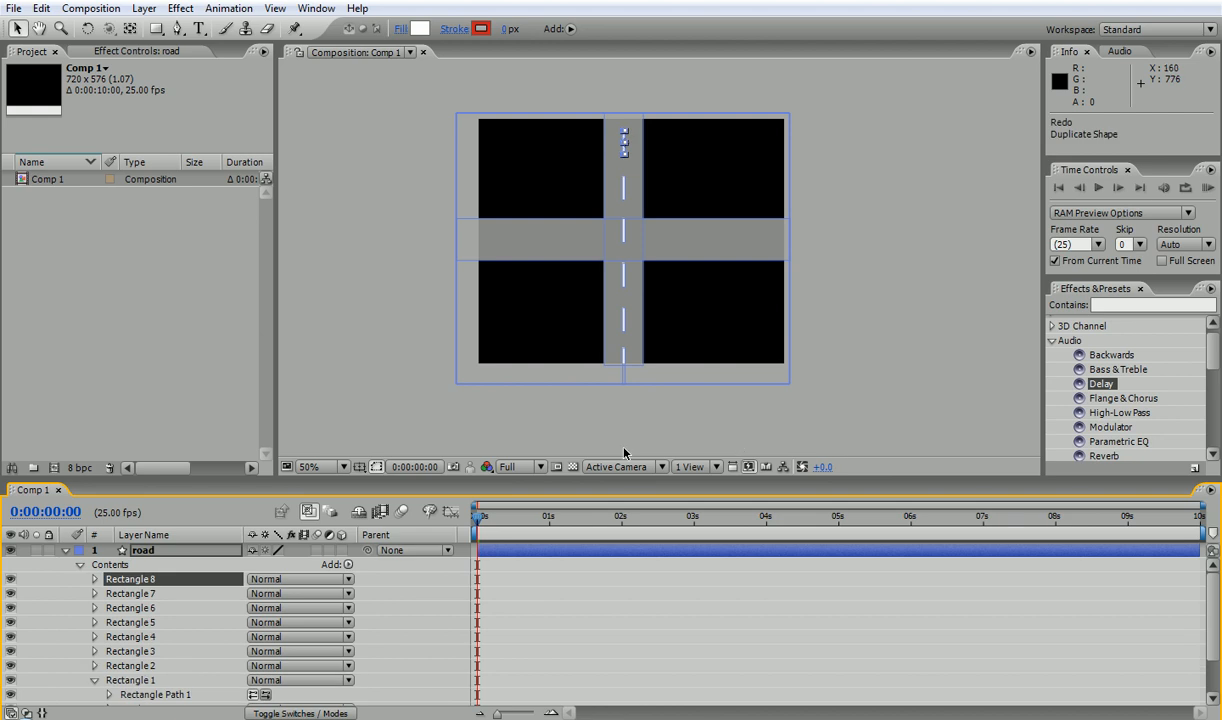
Step: Group the six lane dashes on the vertical road, Rectangle 3 through Rectangle 8, into one shape group
{"action": "left_click", "coordinate": [151, 593]}
{"action": "left_click", "coordinate": [144, 607]}
{"action": "left_click", "coordinate": [145, 622]}
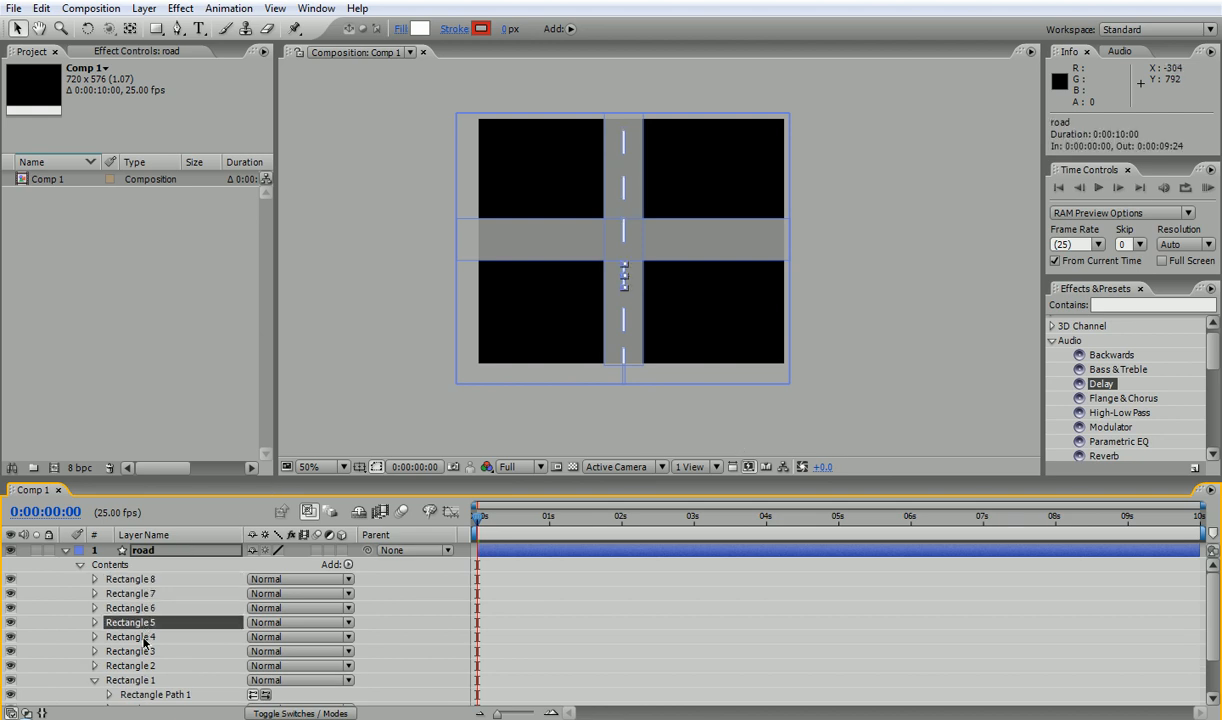
{"action": "left_click", "coordinate": [145, 637]}
{"action": "left_click", "coordinate": [141, 652]}
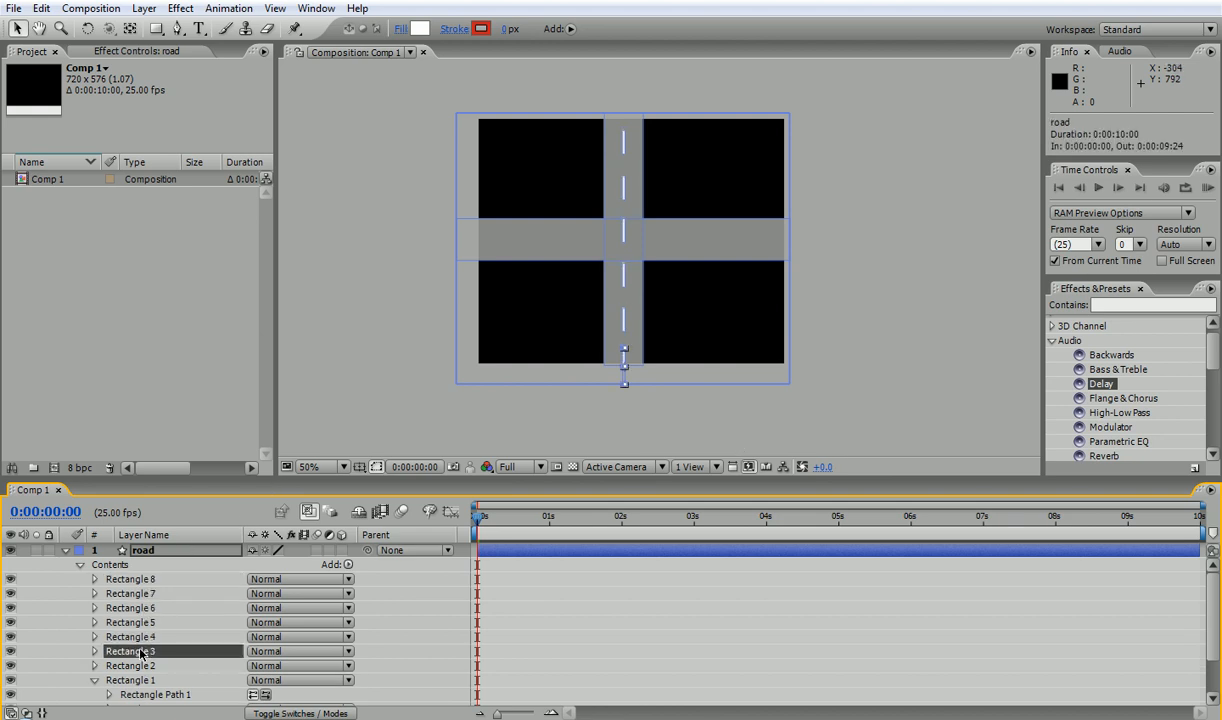
{"action": "left_click", "coordinate": [143, 580], "text": "shift"}
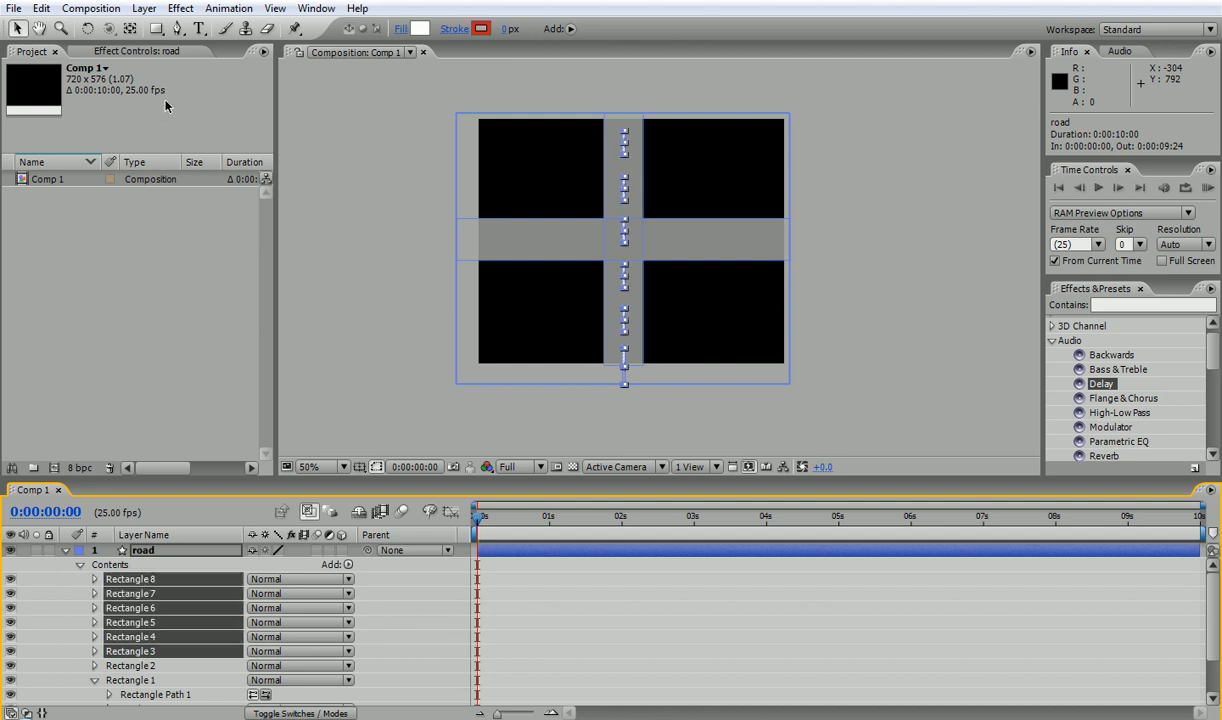
{"action": "left_click", "coordinate": [42, 9]}
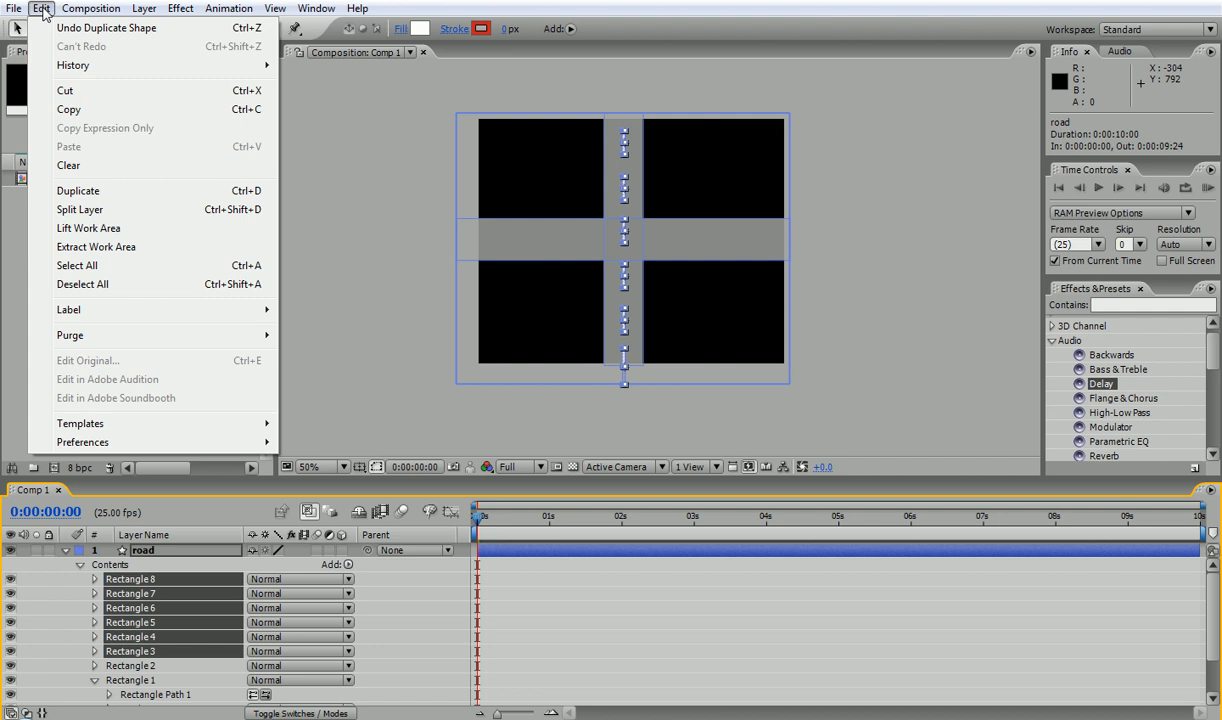
{"action": "mouse_move", "coordinate": [145, 9]}
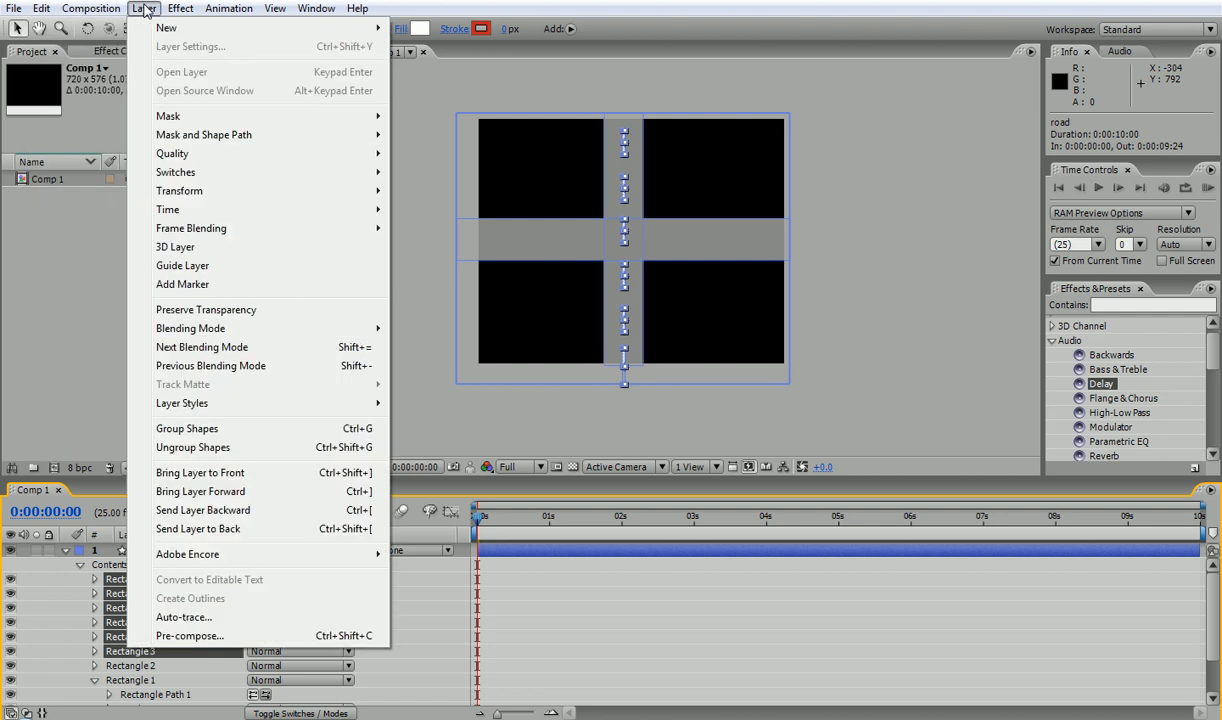
{"action": "left_click", "coordinate": [162, 428]}
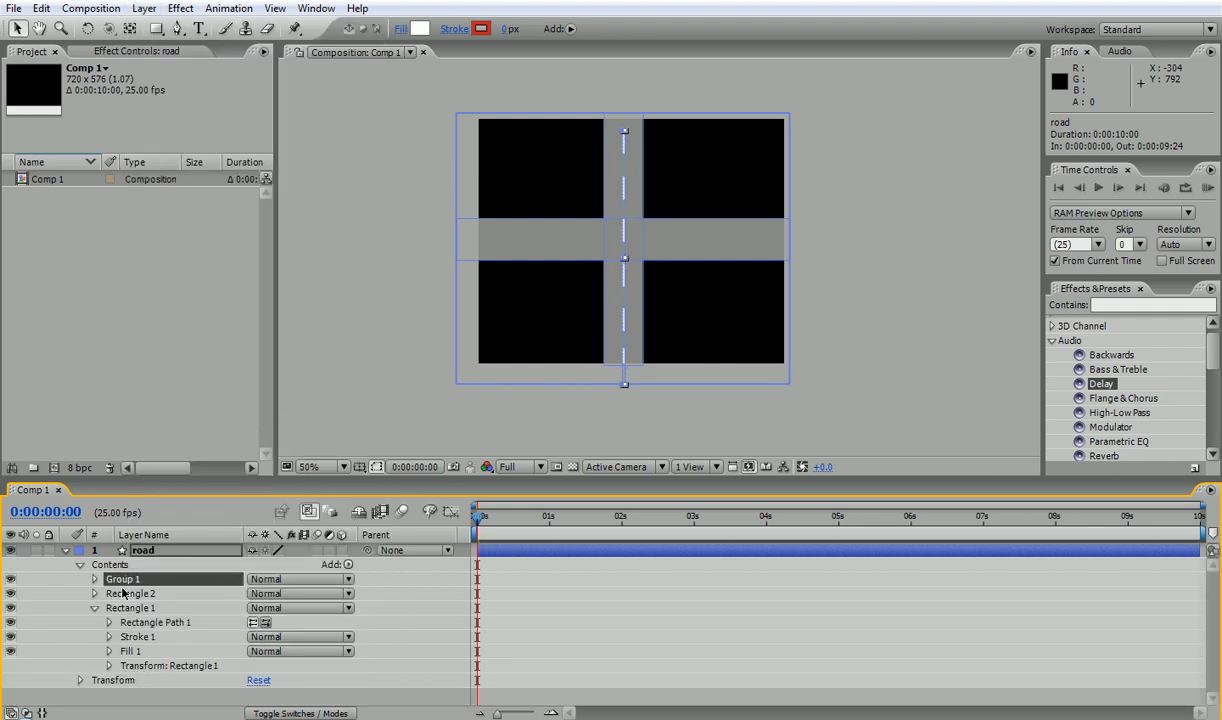
Step: Rename the new dash group "stripes vertical"
{"action": "key", "text": "Return"}
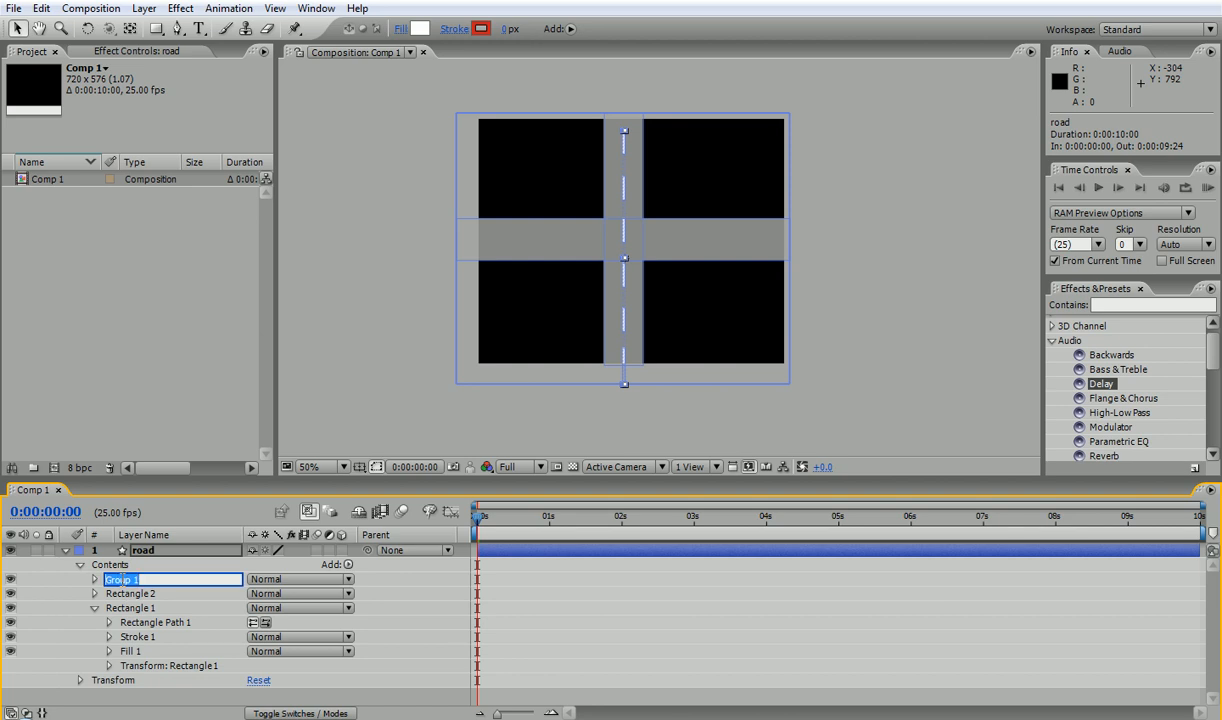
{"action": "type", "text": "st"}
{"action": "key", "text": "Return"}
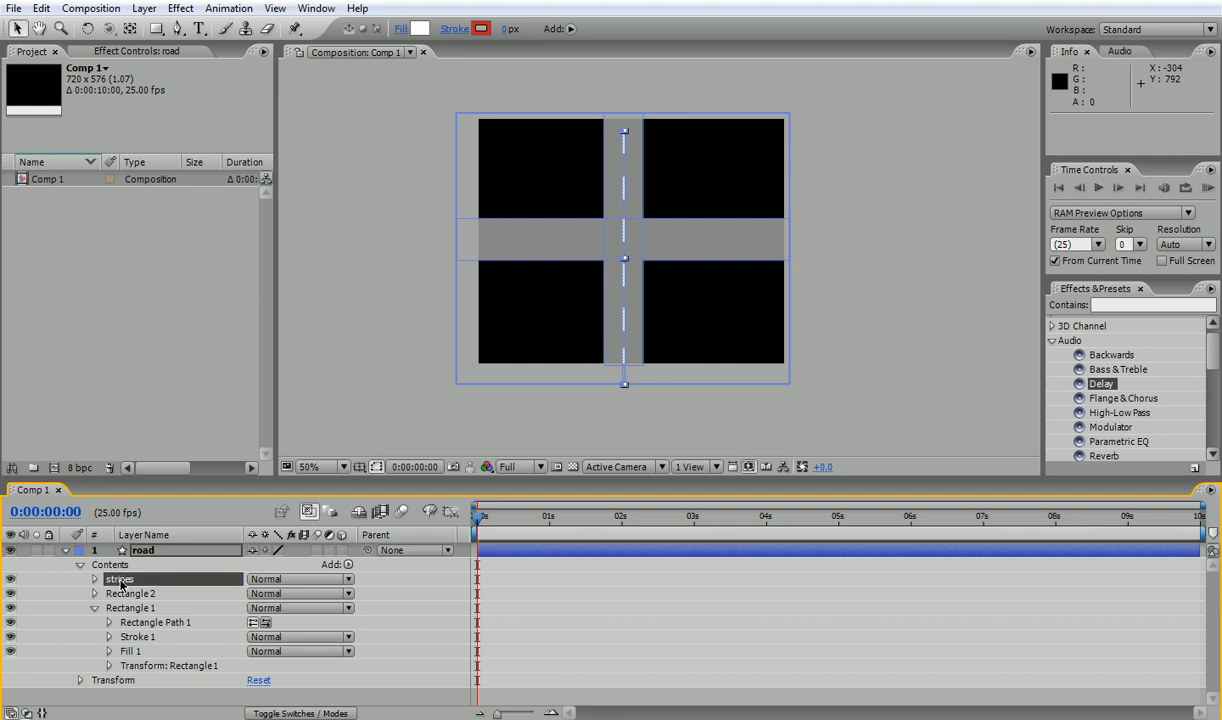
{"action": "key", "text": "Return"}
{"action": "left_click", "coordinate": [142, 580]}
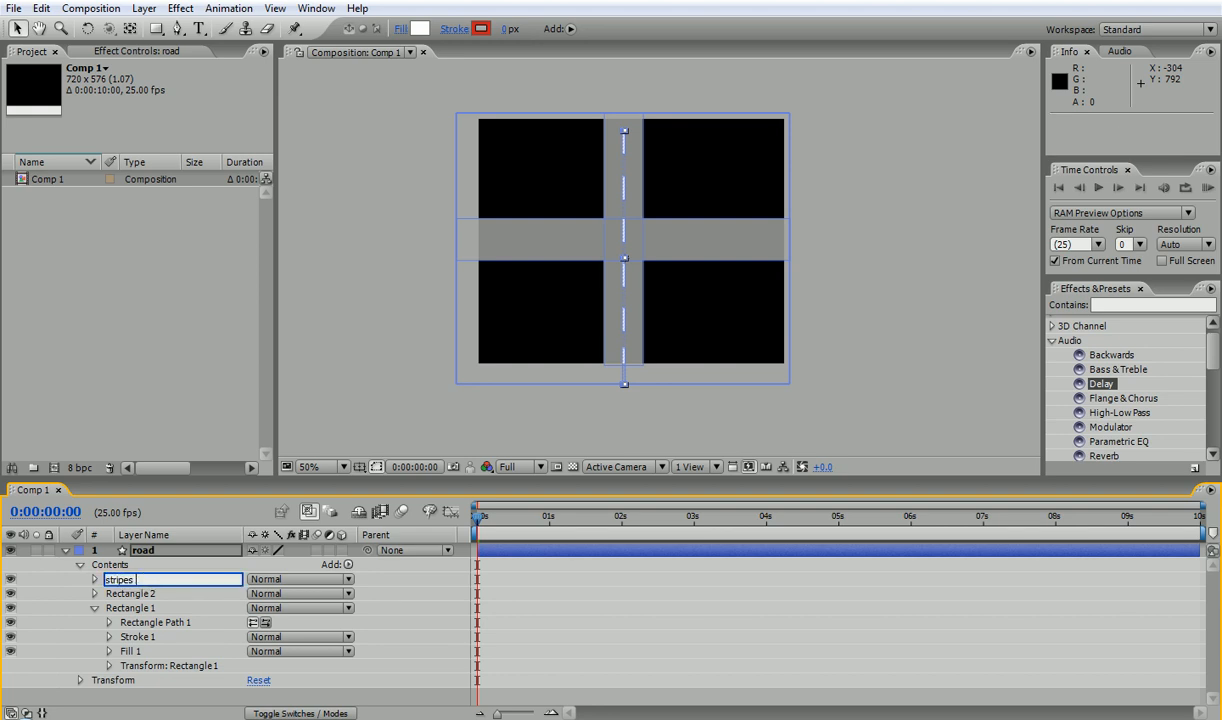
{"action": "type", "text": "vertical"}
{"action": "key", "text": "Return"}
Step: Duplicate the stripes vertical group and lay the copy along the horizontal road with rotation 90° and position about -114, -7.9
{"action": "key", "text": "ctrl+d"}
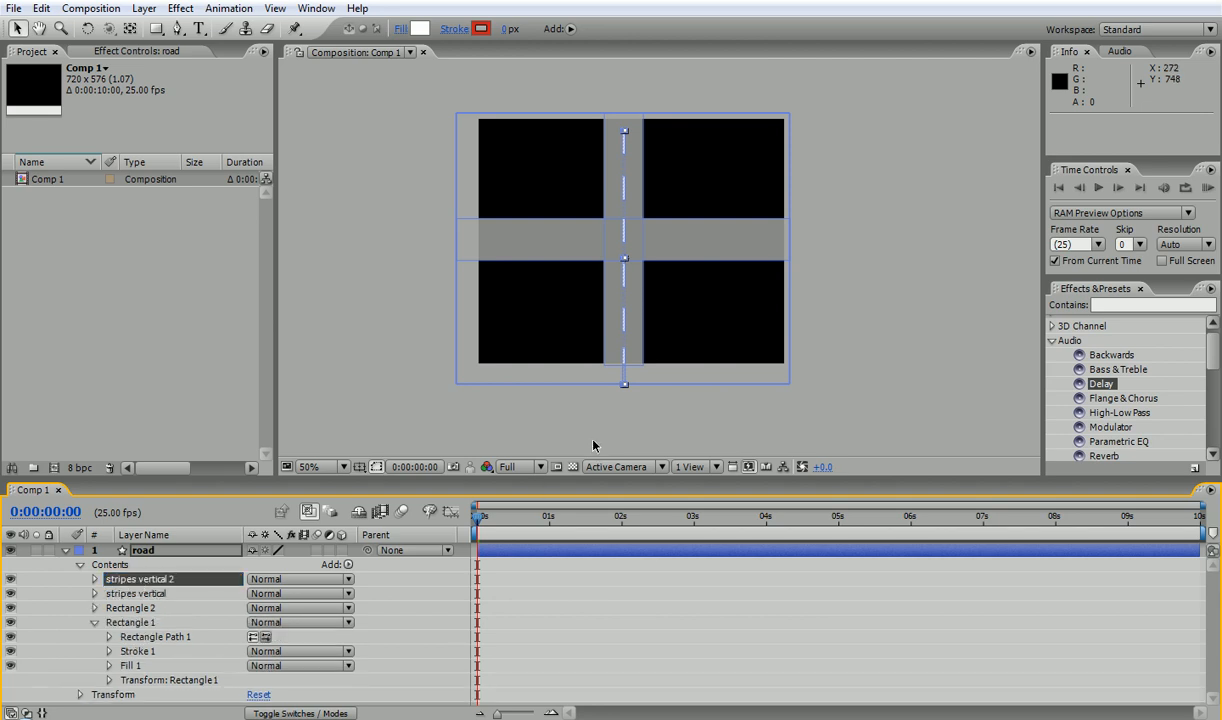
{"action": "left_click", "coordinate": [95, 580]}
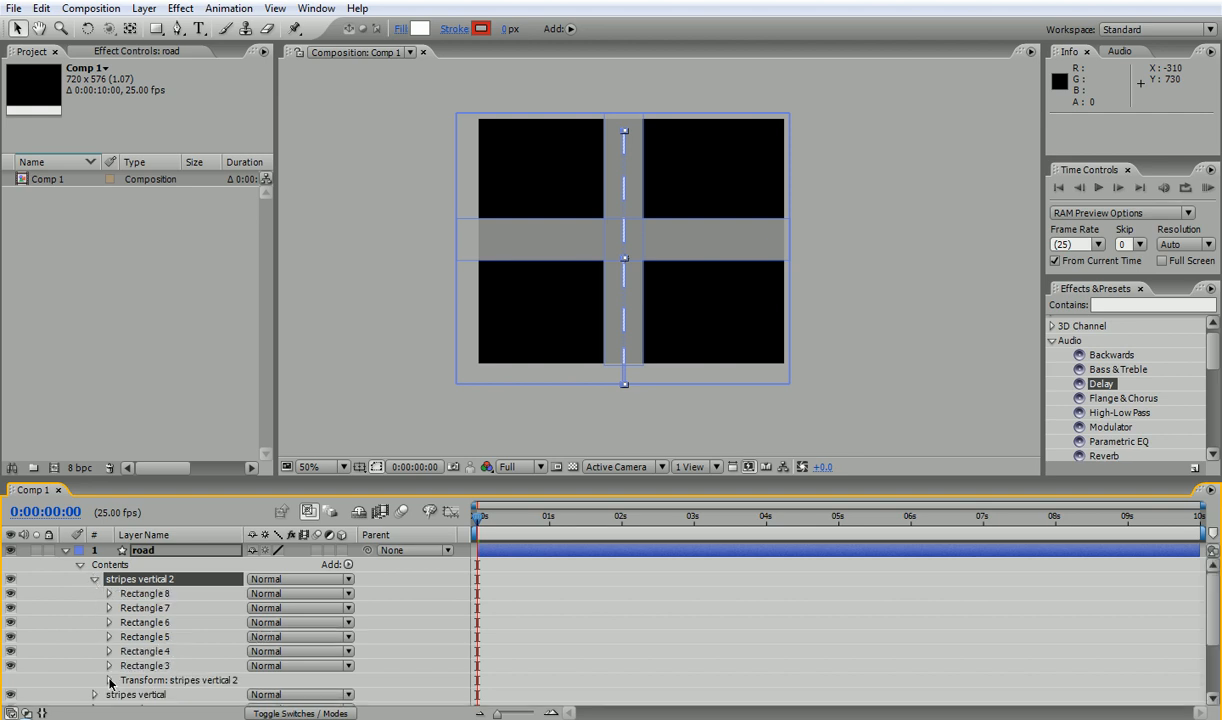
{"action": "left_click", "coordinate": [111, 683]}
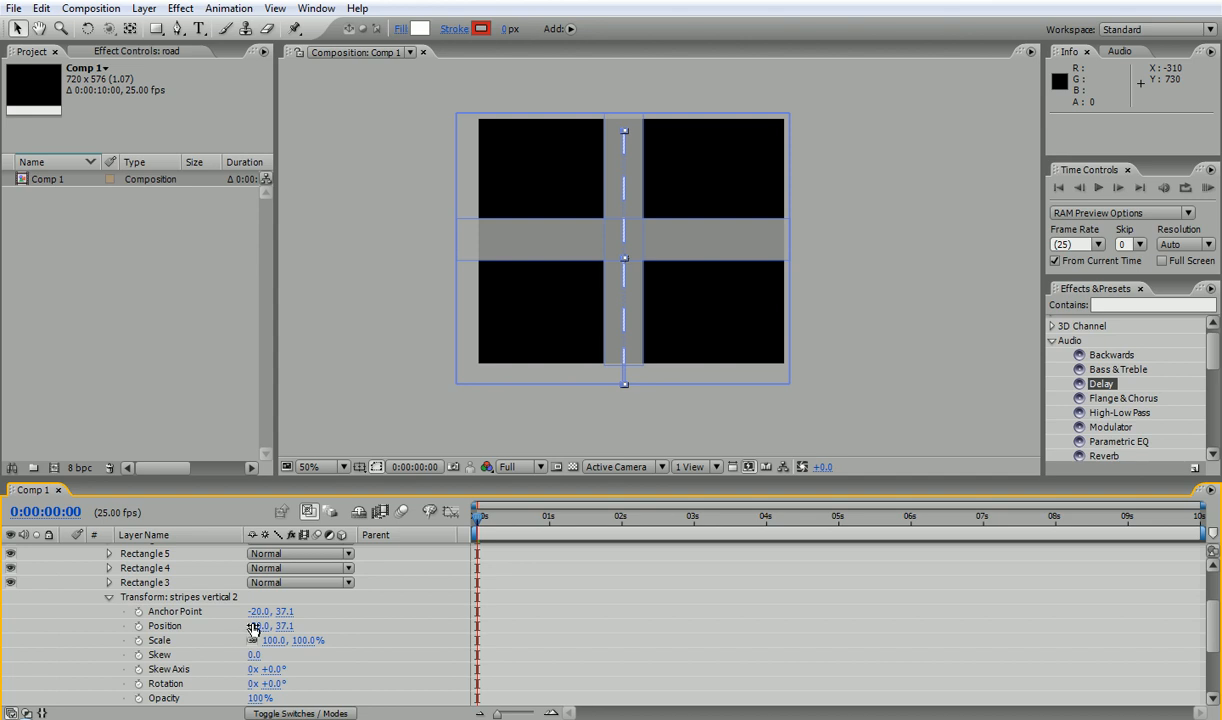
{"action": "mouse_move", "coordinate": [272, 683]}
{"action": "left_mouse_down"}
{"action": "mouse_move", "coordinate": [341, 686]}
{"action": "mouse_move", "coordinate": [278, 690]}
{"action": "left_mouse_up"}
{"action": "left_click", "coordinate": [277, 686]}
{"action": "type", "text": "90"}
{"action": "key", "text": "Return"}
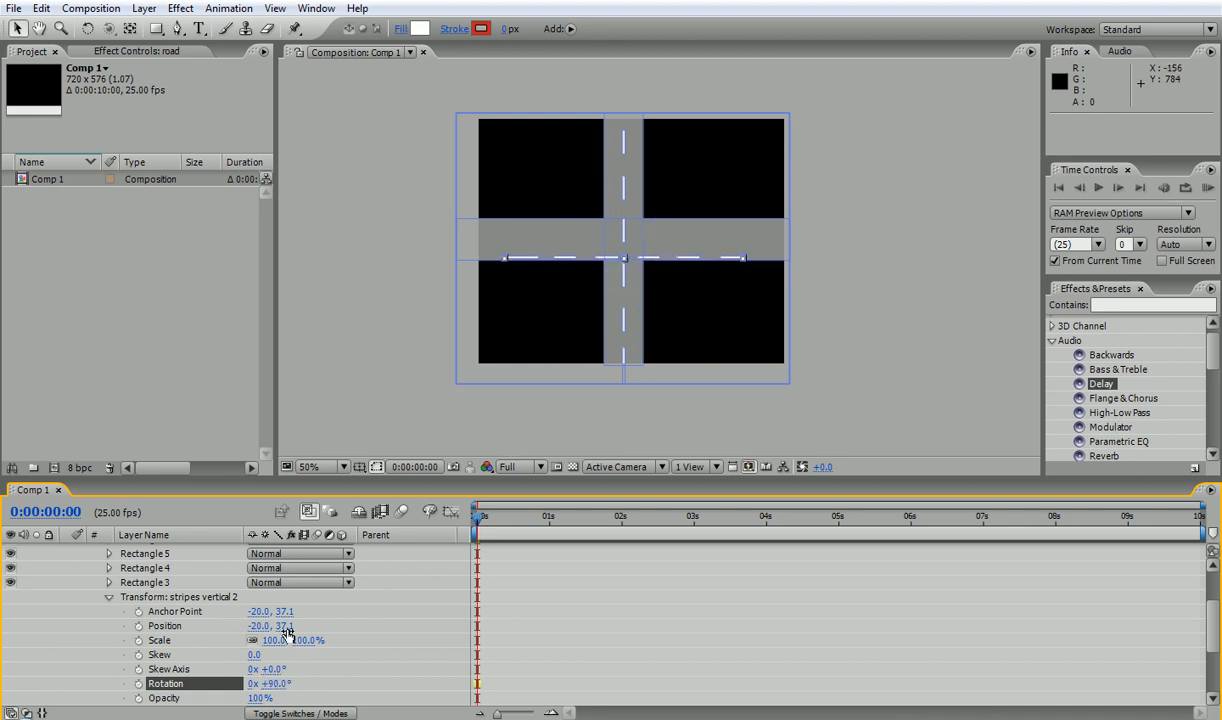
{"action": "left_click_drag", "start_coordinate": [286, 624], "coordinate": [183, 626]}
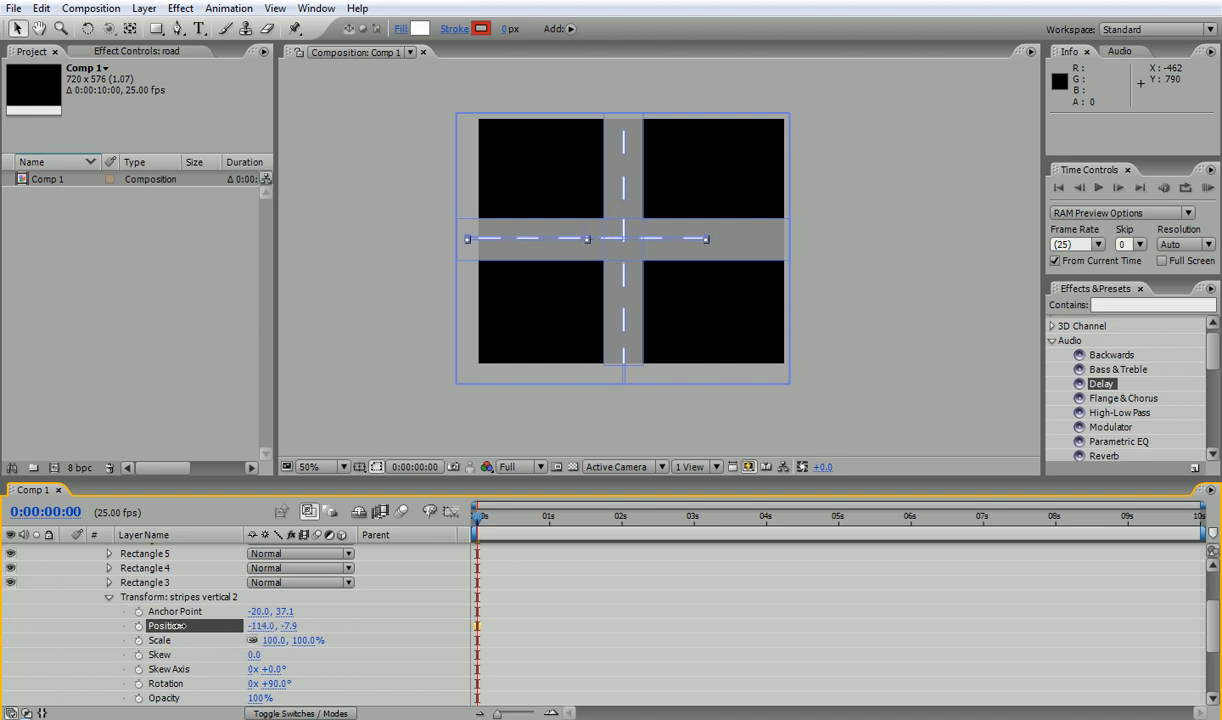
Step: Duplicate the rightmost dash of the horizontal stripes and place the copy one dash spacing further right along the road
{"action": "left_click", "coordinate": [142, 581]}
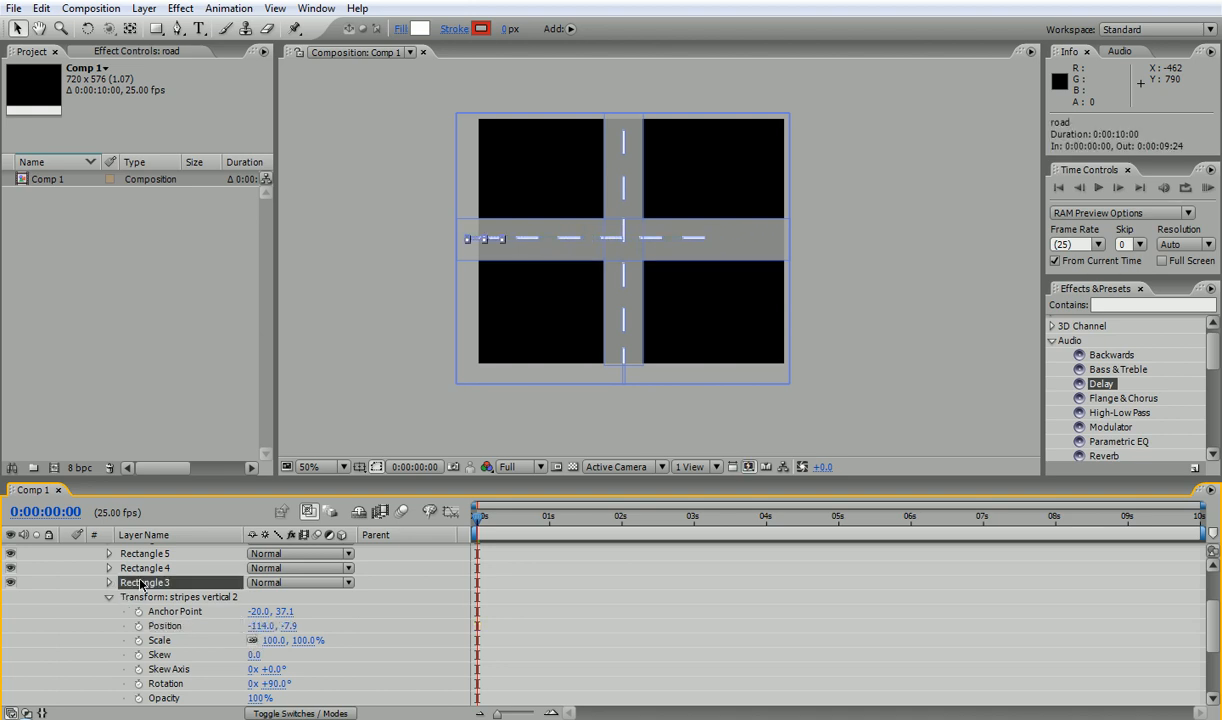
{"action": "scroll", "coordinate": [1155, 600], "scroll_direction": "up", "scroll_amount": 5}
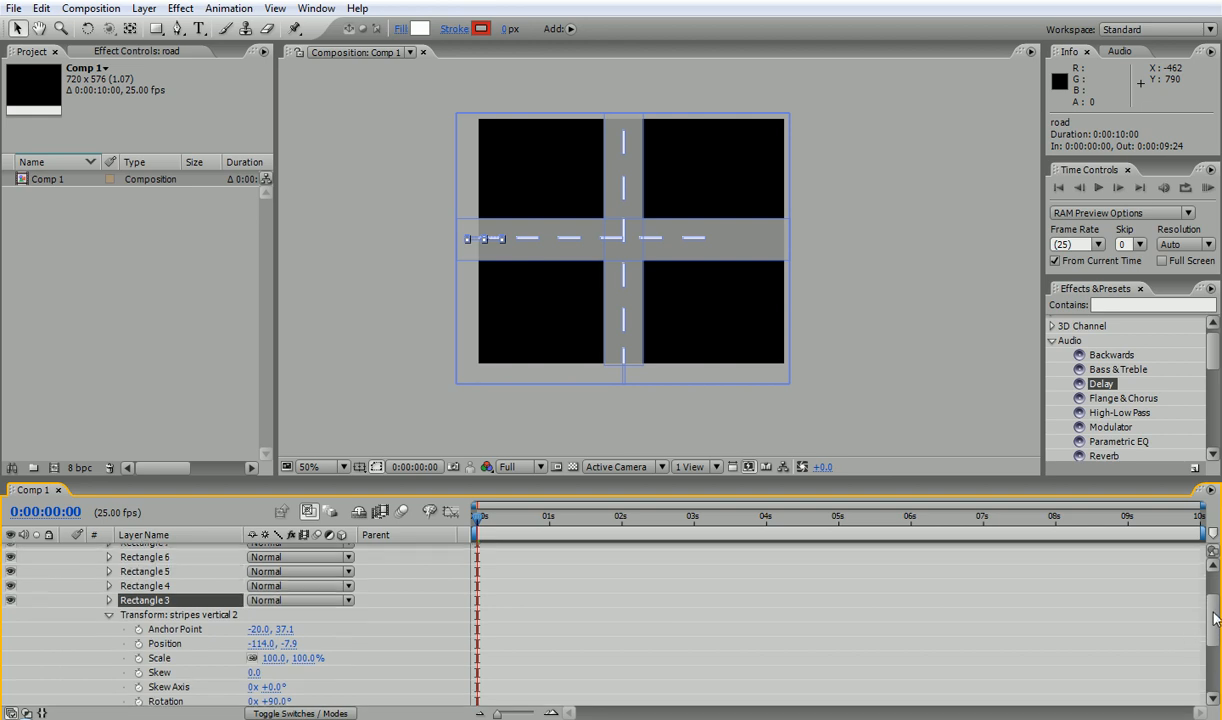
{"action": "left_click", "coordinate": [139, 594]}
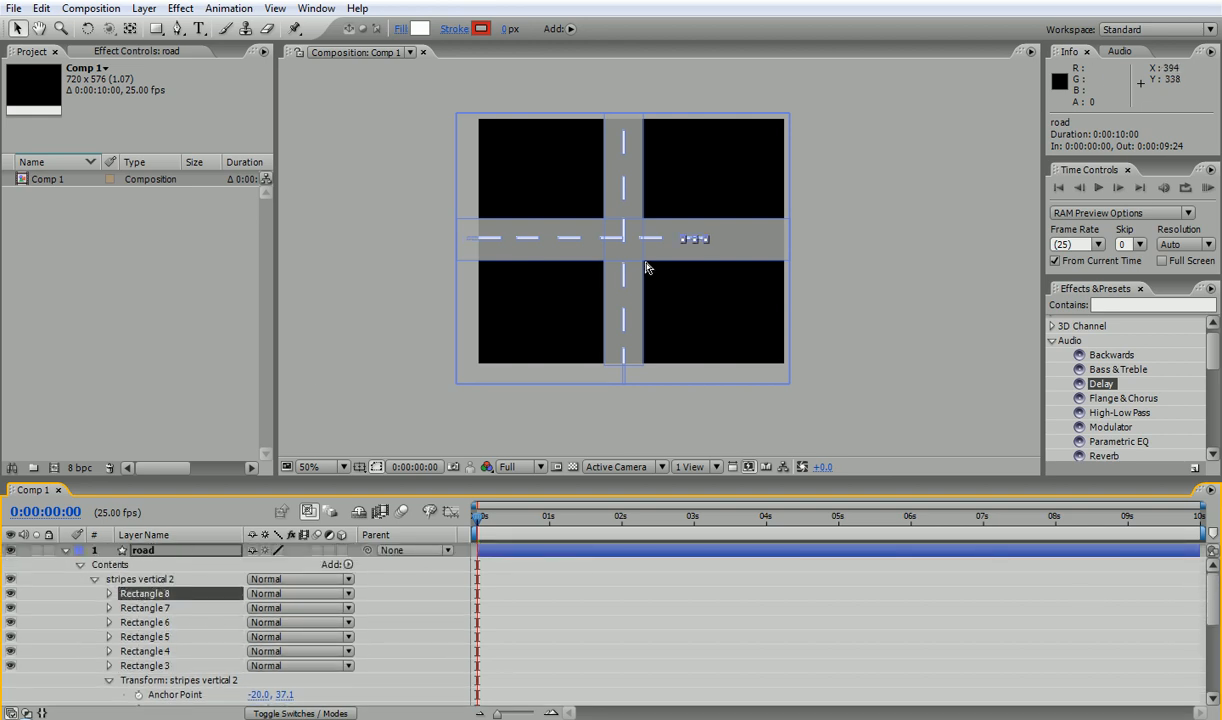
{"action": "scroll", "coordinate": [645, 267], "scroll_direction": "up", "scroll_amount": 4}
{"action": "left_click_drag", "start_coordinate": [646, 265], "coordinate": [300, 333]}
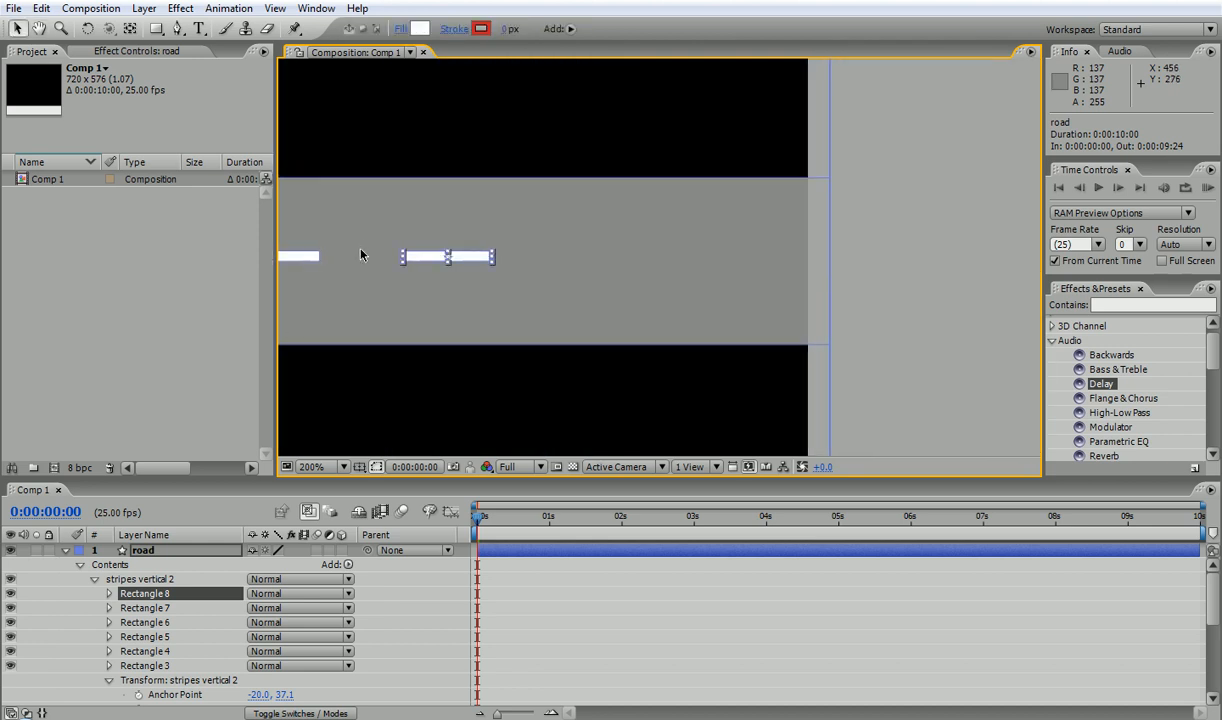
{"action": "key", "text": "ctrl+d"}
{"action": "left_click_drag", "start_coordinate": [479, 263], "coordinate": [668, 257]}
{"action": "left_click", "coordinate": [833, 262]}
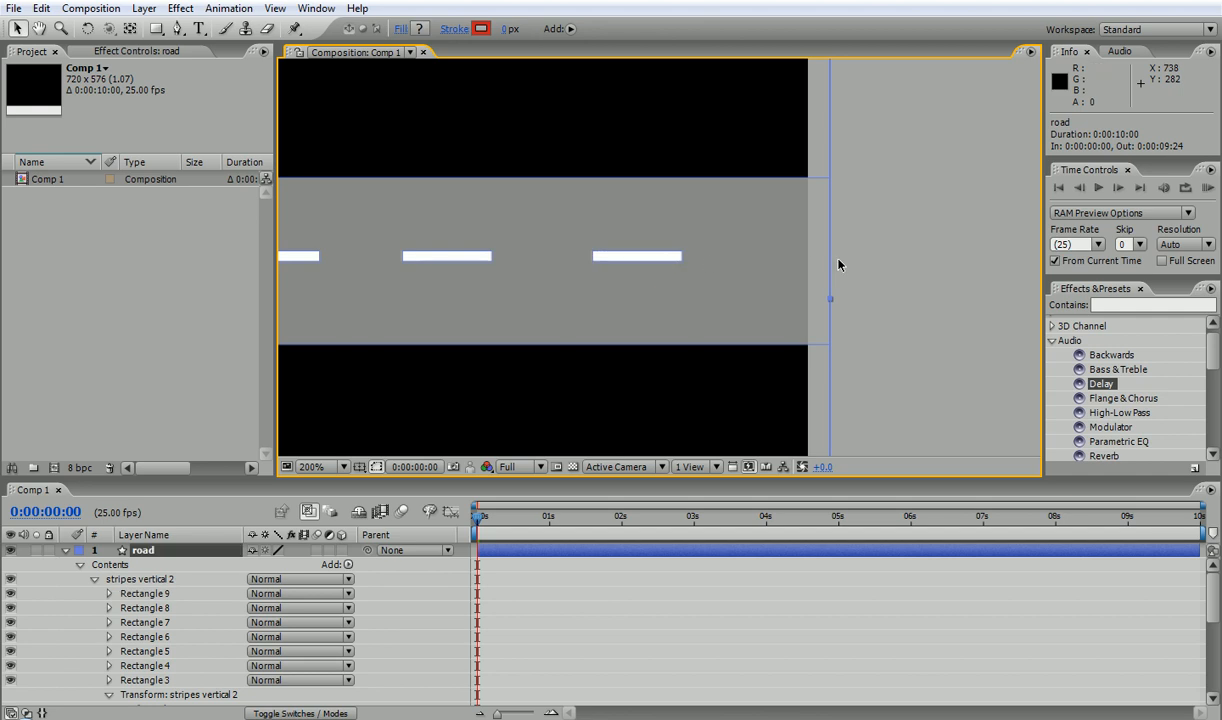
Step: Duplicate the new rightmost dash and place the copy across the right edge of the frame on the horizontal road
{"action": "left_click", "coordinate": [160, 594]}
{"action": "key", "text": "ctrl+d"}
{"action": "left_click_drag", "start_coordinate": [650, 262], "coordinate": [843, 255]}
{"action": "left_click", "coordinate": [948, 318]}
{"action": "key", "text": "comma"}
{"action": "key", "text": "comma"}
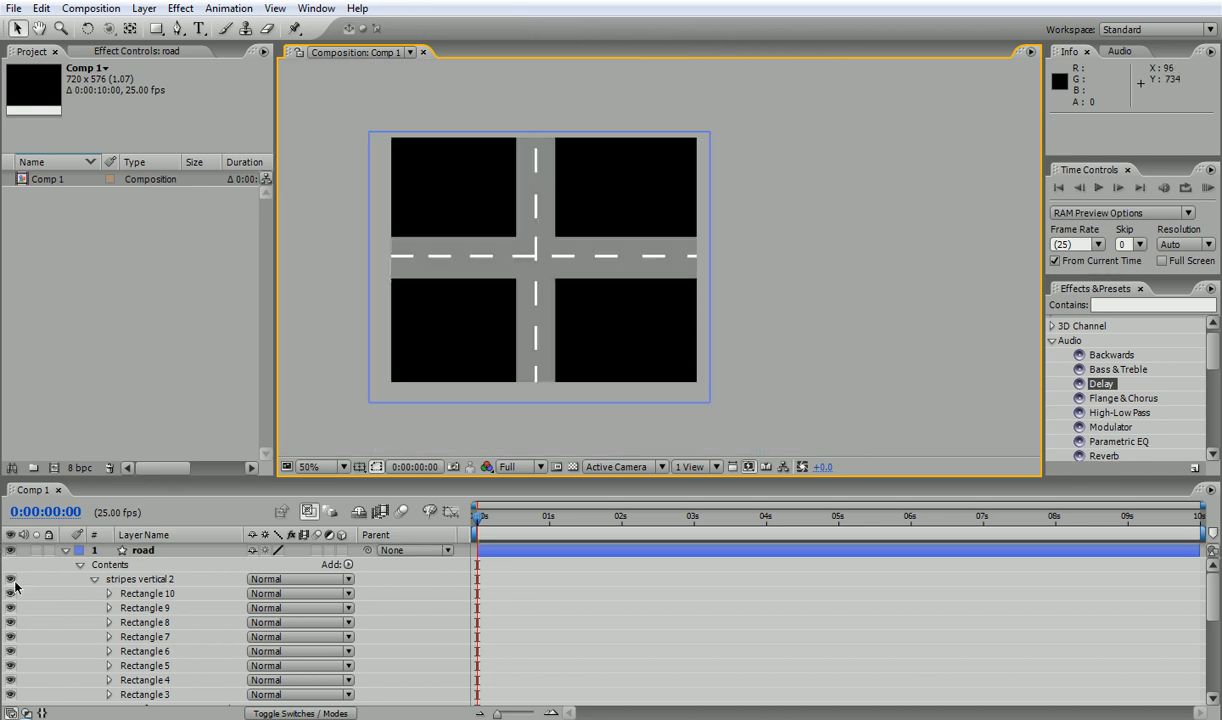
Step: Nudge the horizontal dash group stripes vertical 2 down to a position of -114, 2.8
{"action": "left_click", "coordinate": [94, 580]}
{"action": "left_click", "coordinate": [120, 581]}
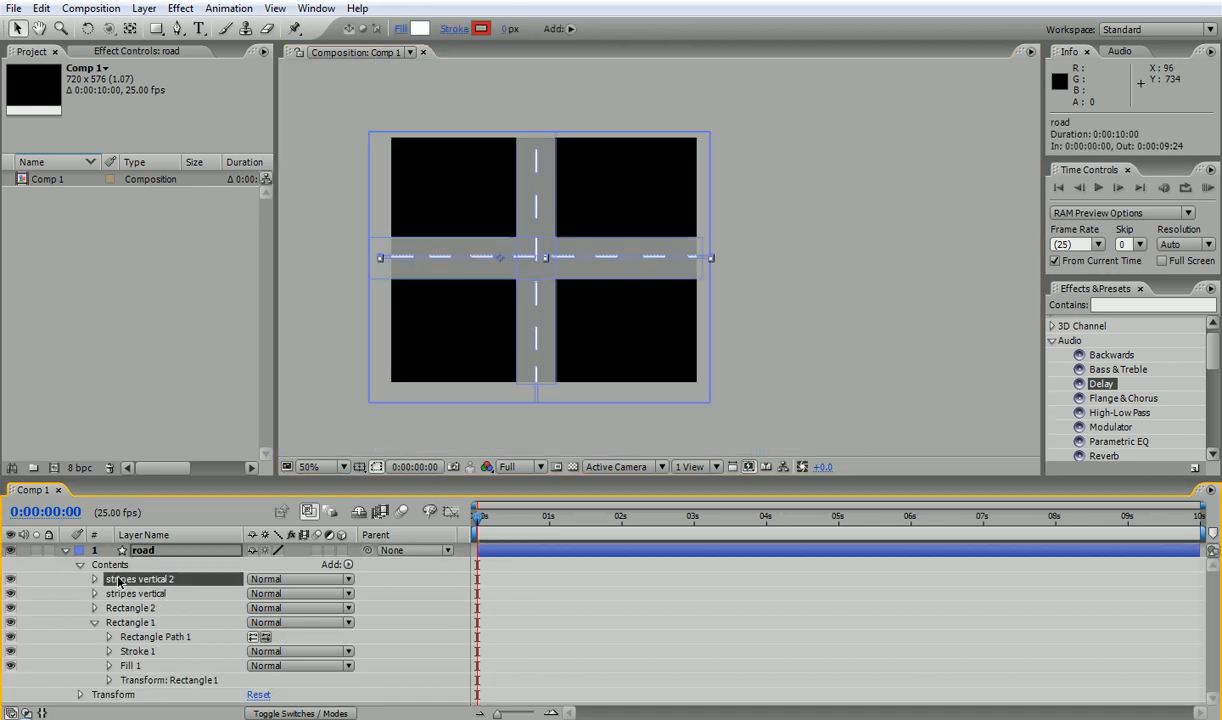
{"action": "key", "text": "Down"}
{"action": "key", "text": "Down"}
{"action": "key", "text": "Down"}
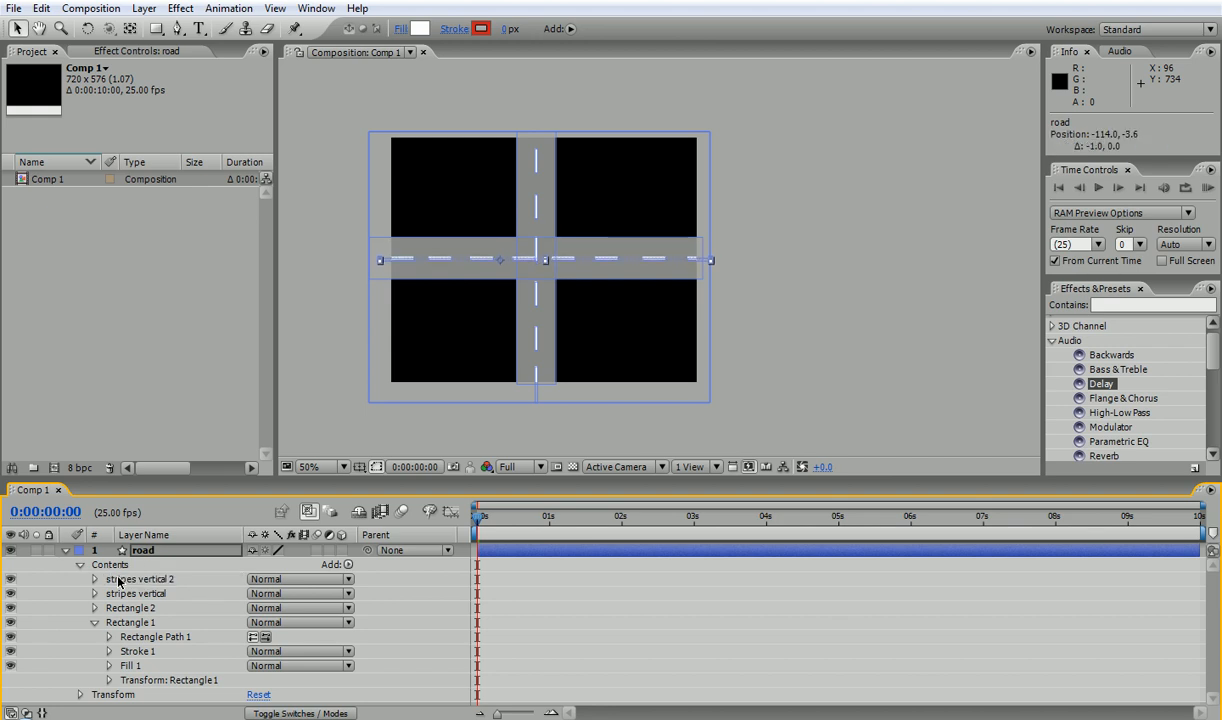
{"action": "key", "text": "Down"}
{"action": "key", "text": "Down"}
{"action": "key", "text": "Down"}
{"action": "key", "text": "Down"}
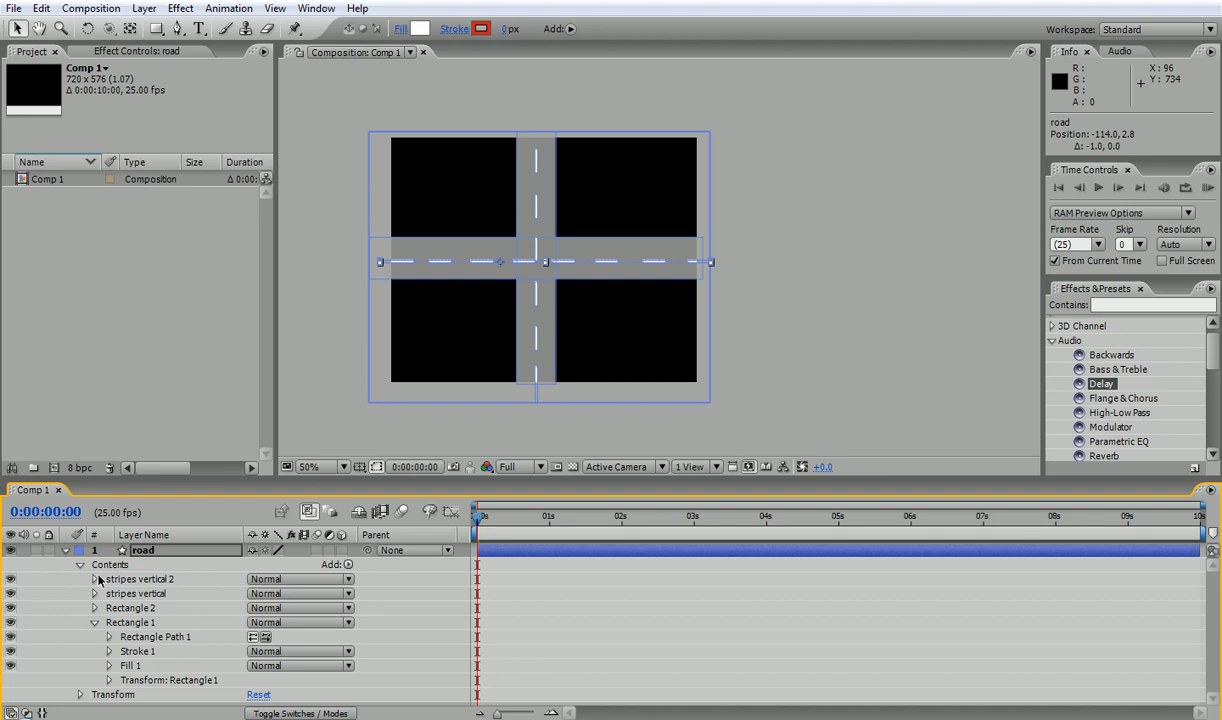
Step: Set the position of the stripes vertical 2 group to about -126, -4.2 to centre its dashes on the horizontal road
{"action": "left_click", "coordinate": [95, 580]}
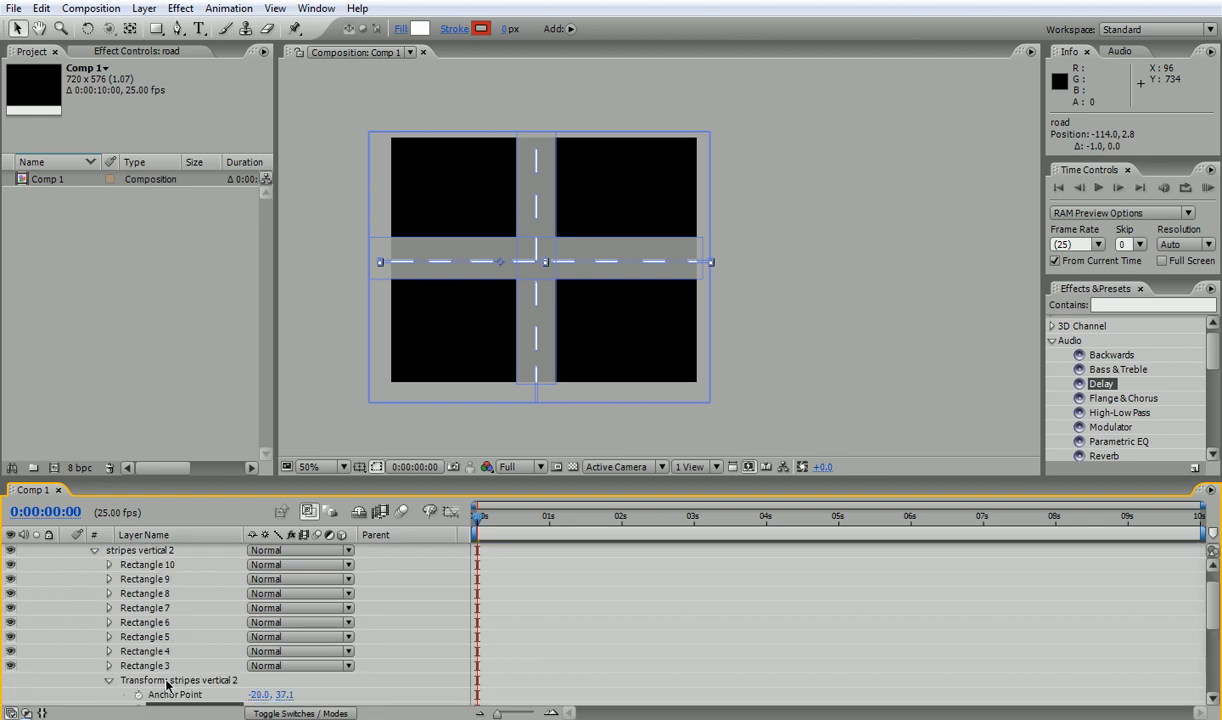
{"action": "scroll", "coordinate": [1202, 572], "scroll_direction": "down", "scroll_amount": 3}
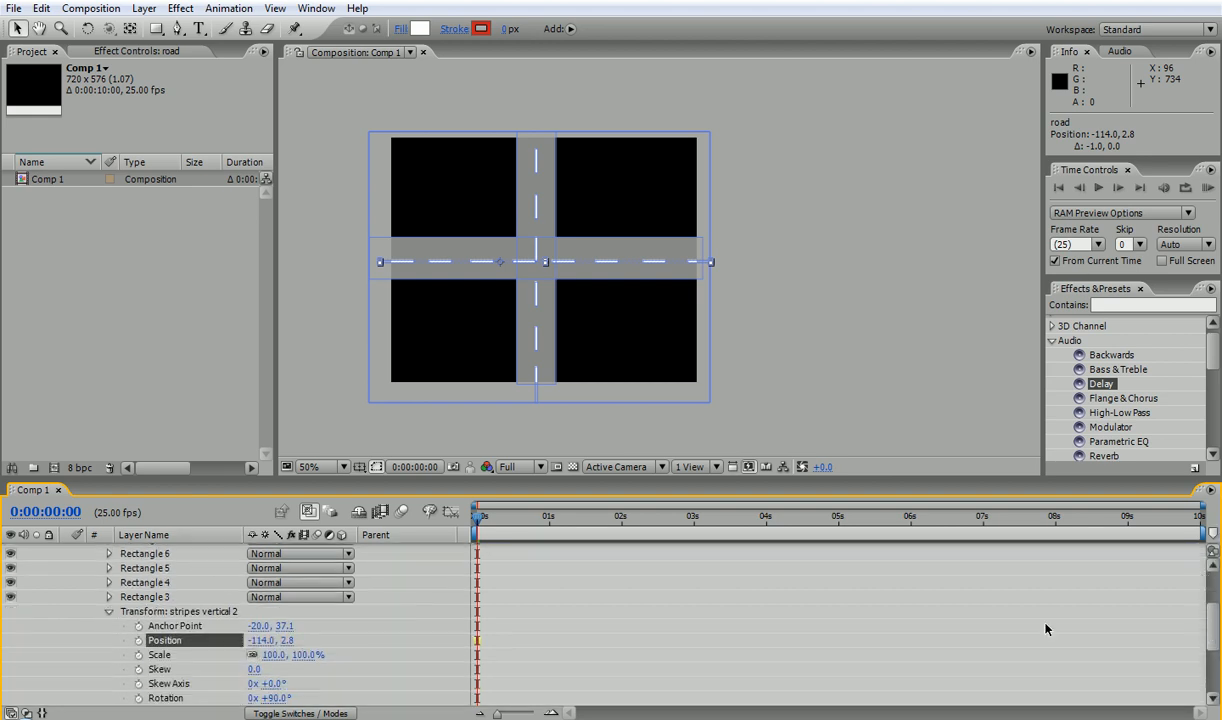
{"action": "left_click_drag", "start_coordinate": [262, 640], "coordinate": [242, 640]}
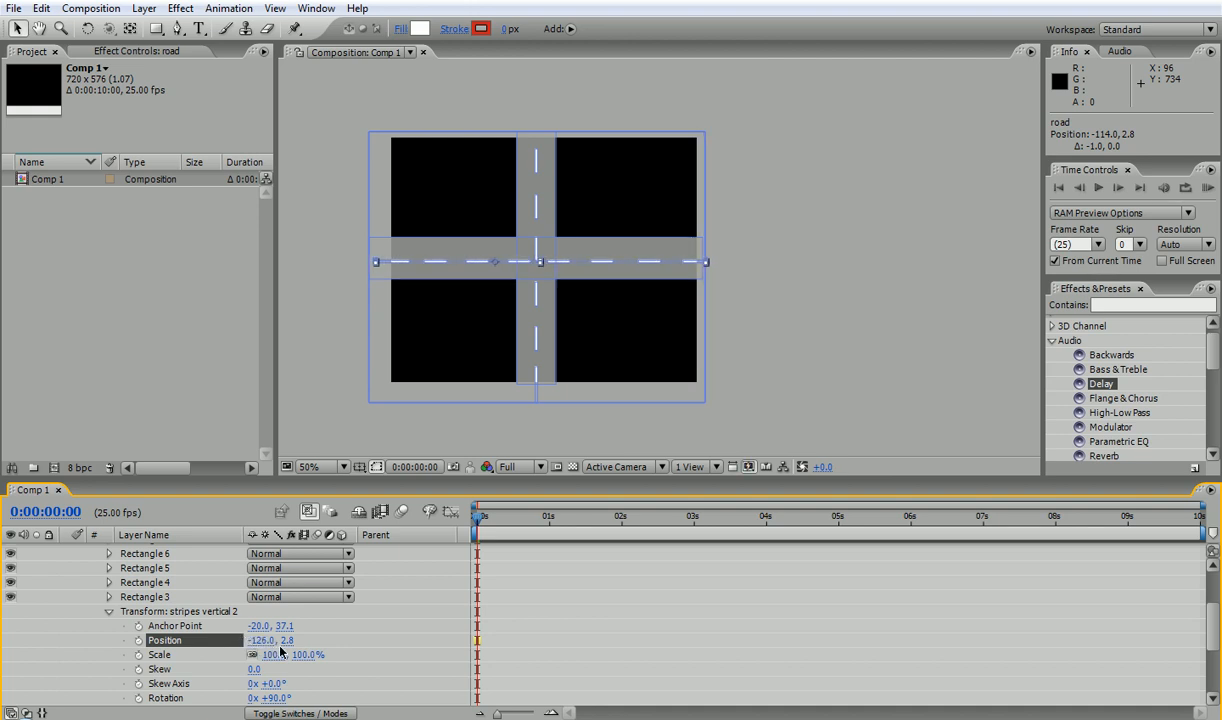
{"action": "left_click_drag", "start_coordinate": [286, 640], "coordinate": [279, 644]}
{"action": "left_click", "coordinate": [797, 364]}
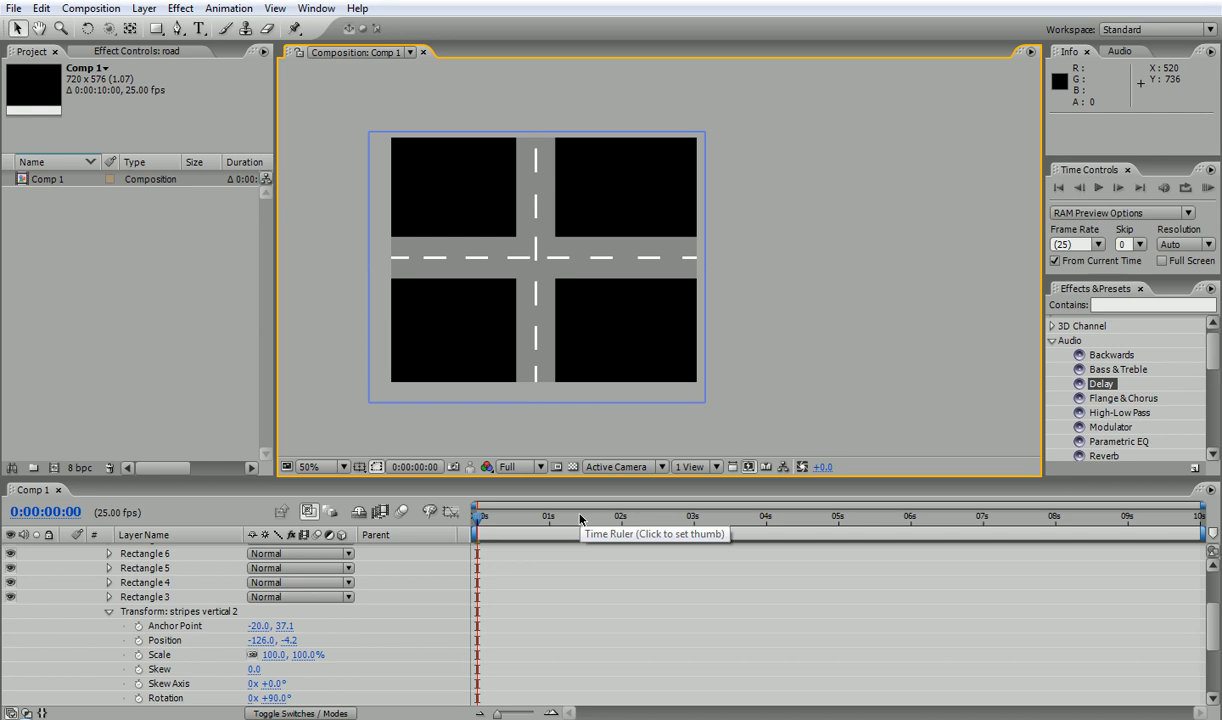
Step: Launch Adobe Photoshop CS3
{"action": "key", "text": "super"}
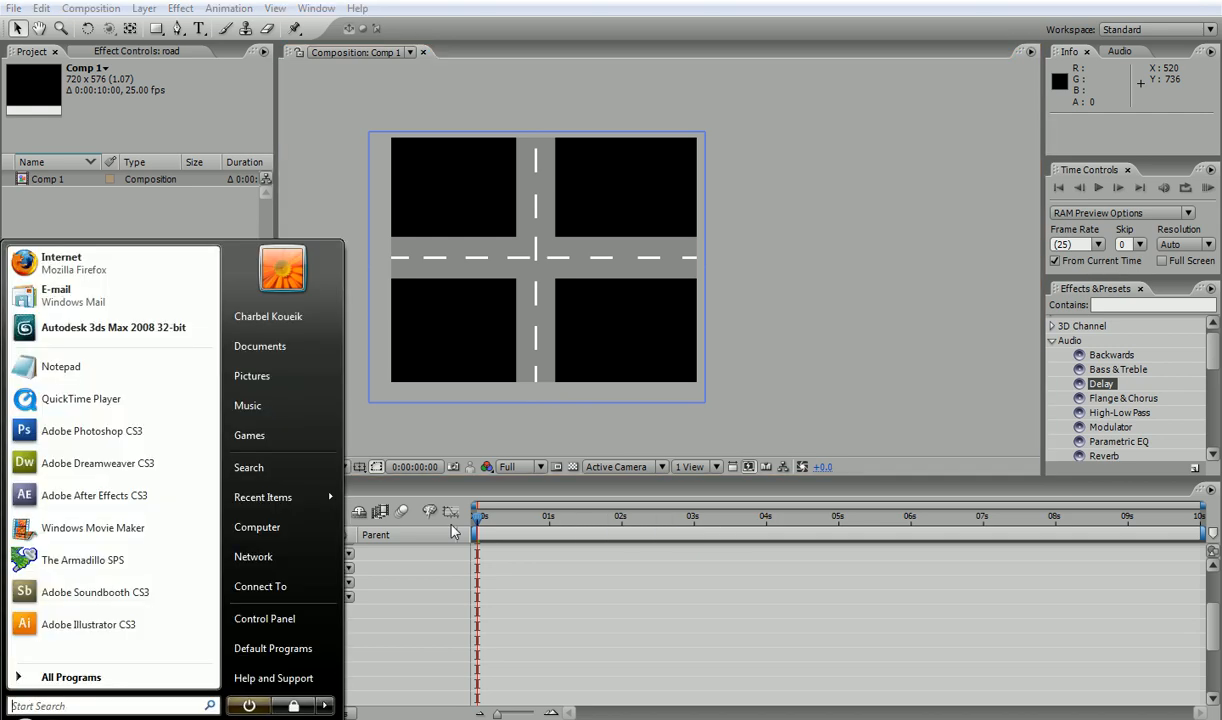
{"action": "left_click", "coordinate": [117, 437]}
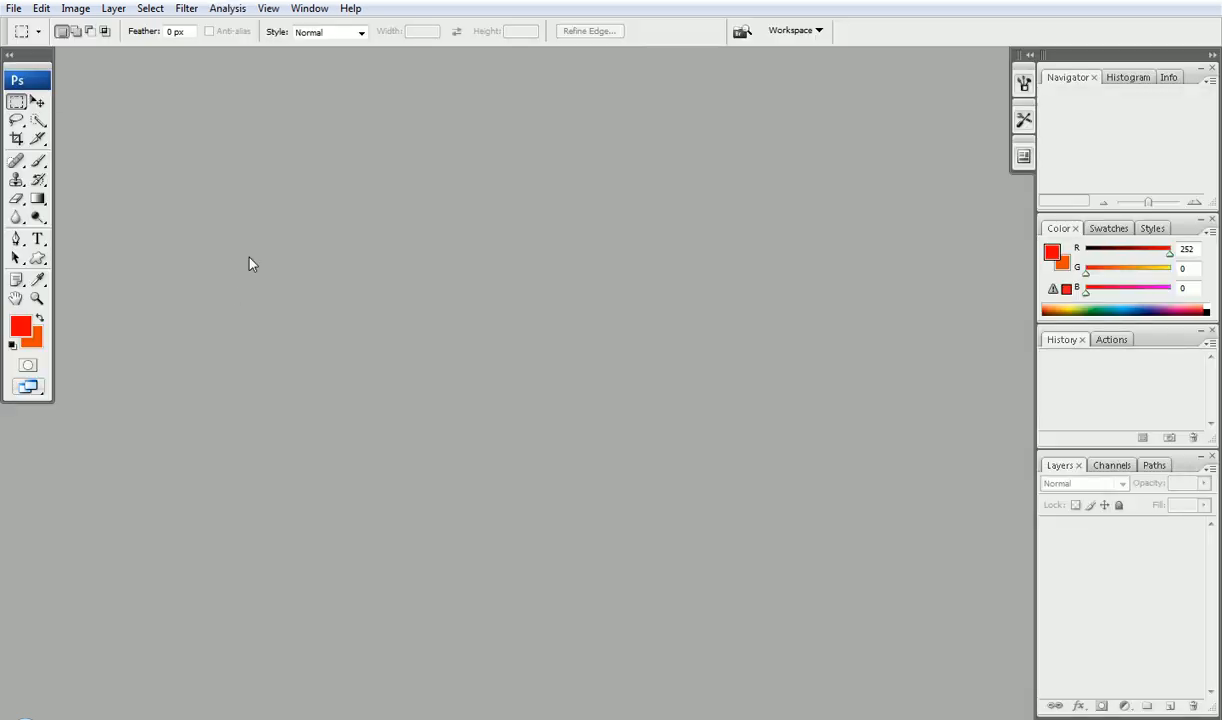
{"action": "key", "text": "ctrl+o"}
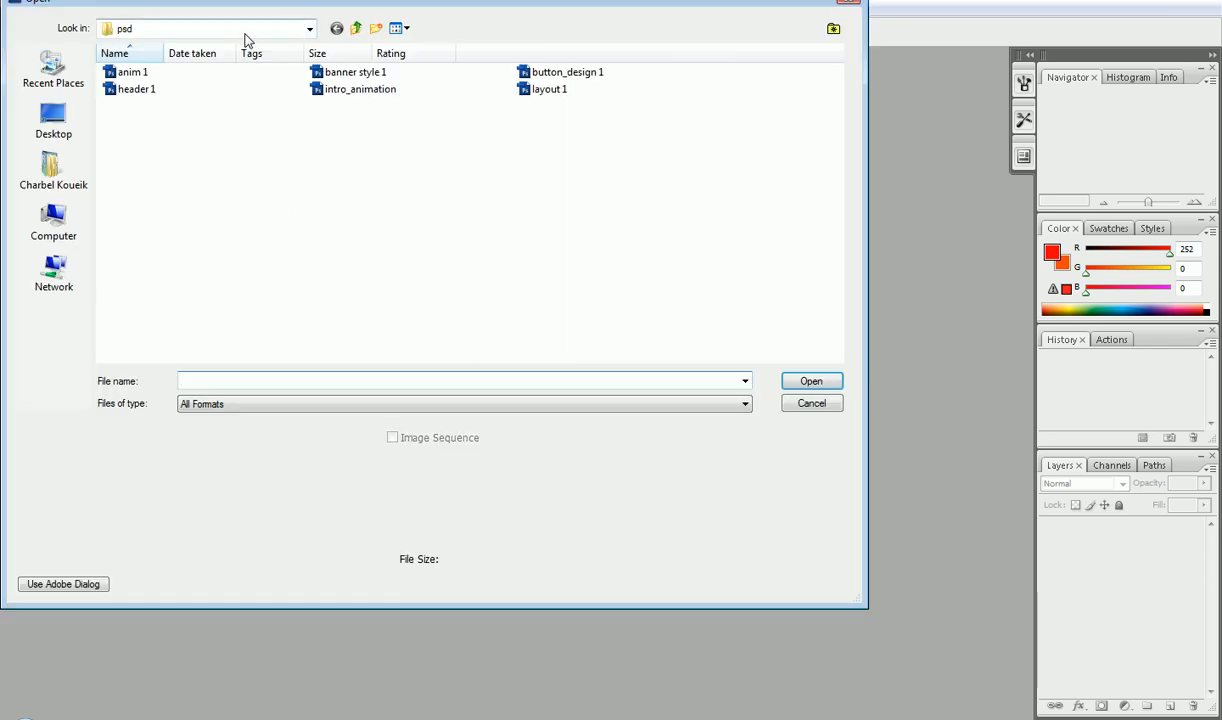
{"action": "left_click", "coordinate": [356, 28]}
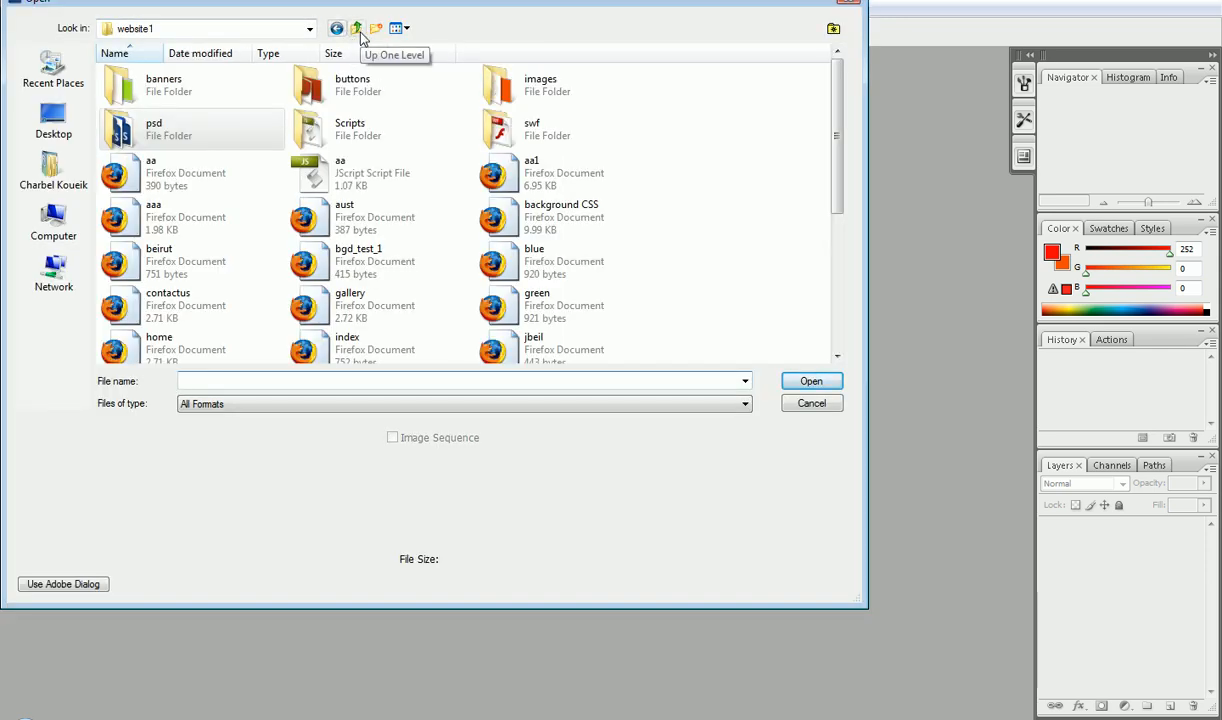
{"action": "left_click", "coordinate": [356, 28]}
{"action": "left_click", "coordinate": [357, 28]}
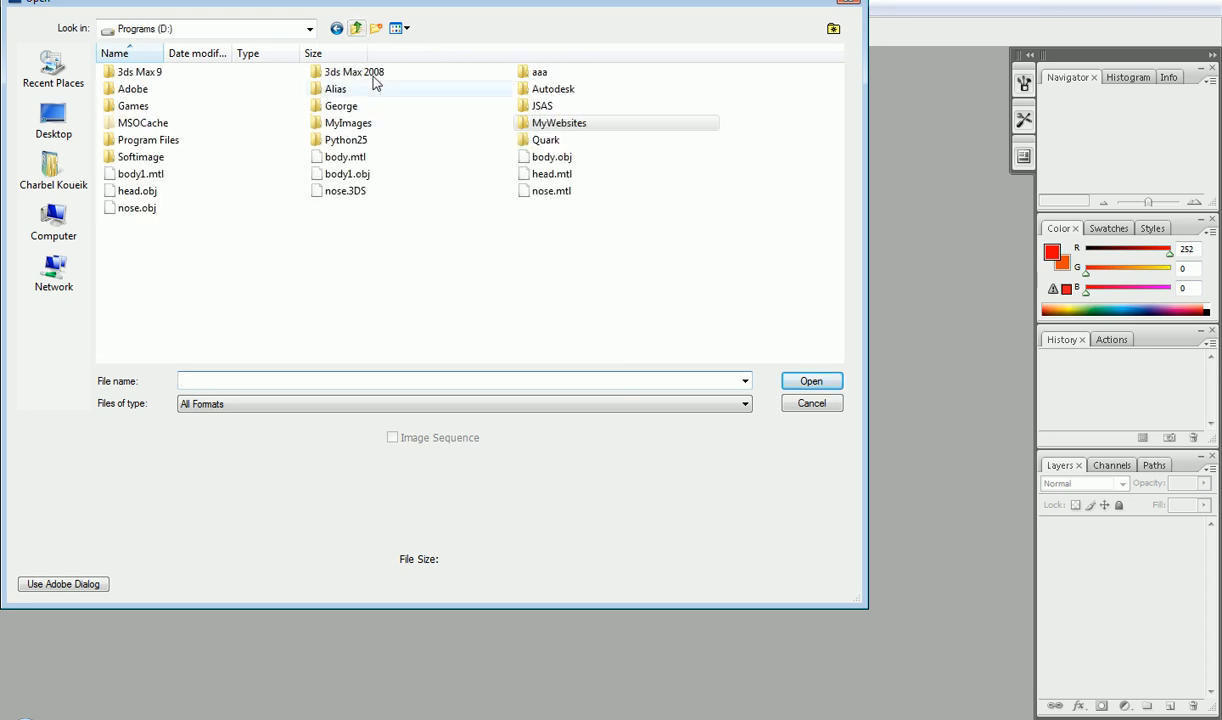
{"action": "double_click", "coordinate": [348, 123]}
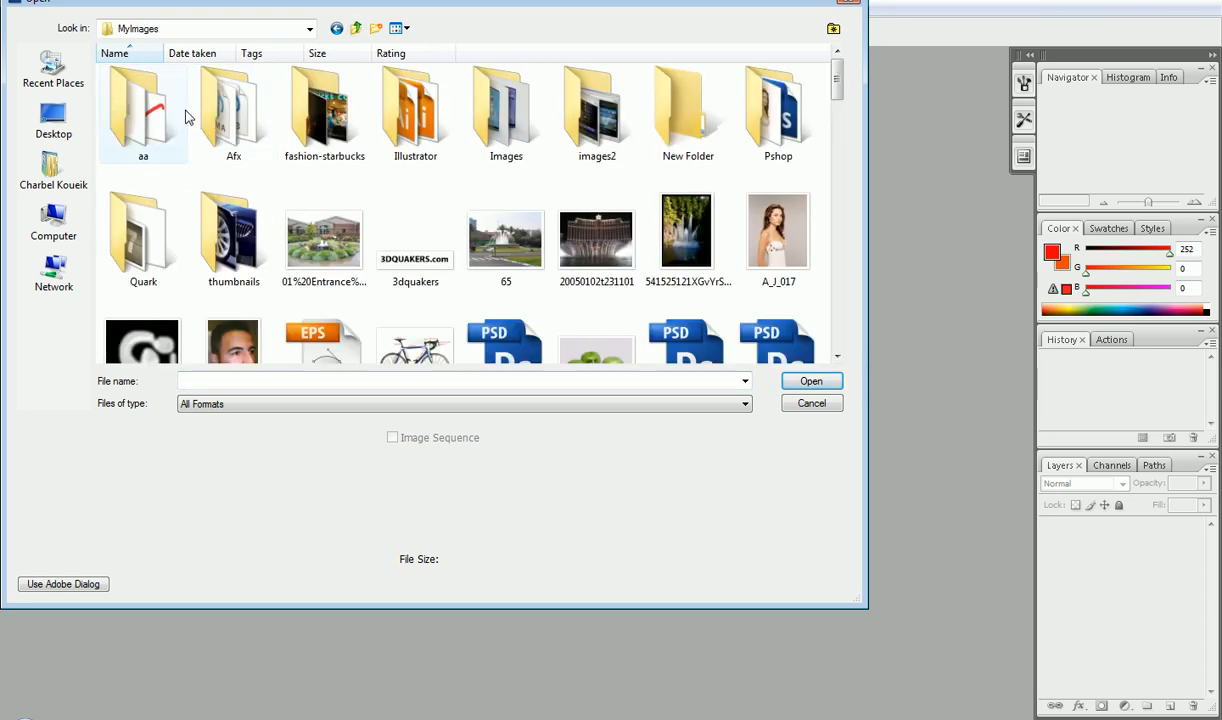
{"action": "double_click", "coordinate": [250, 108]}
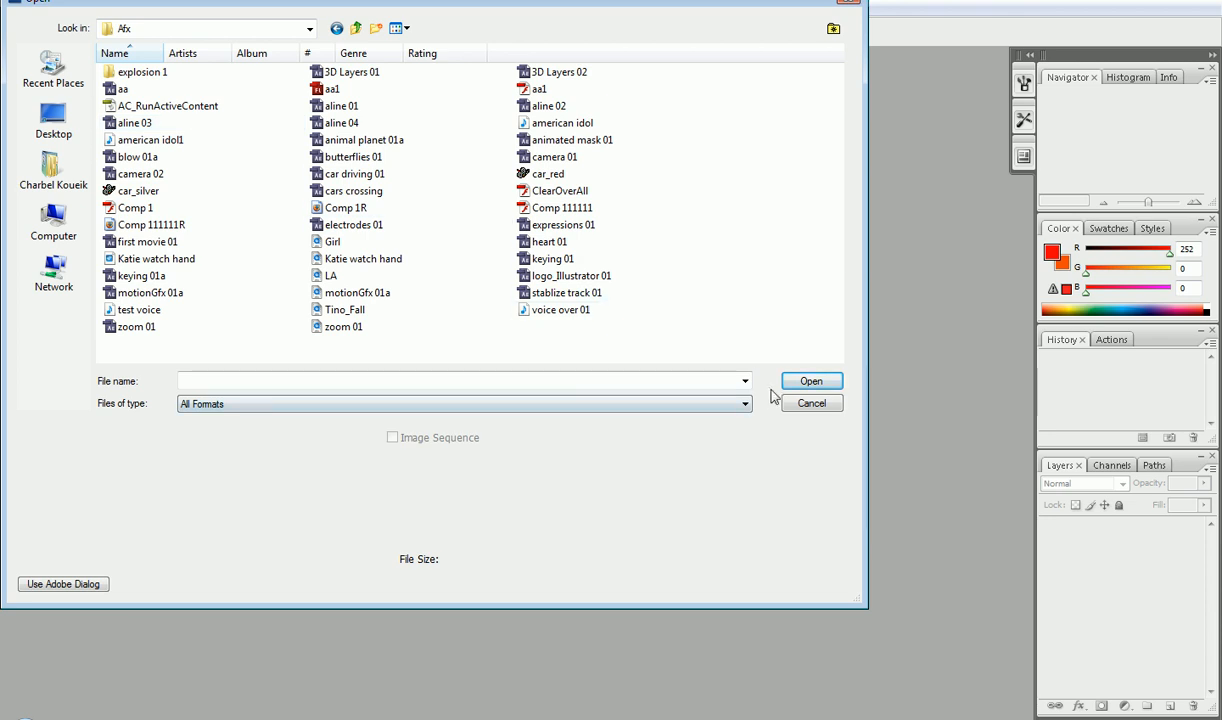
{"action": "left_click", "coordinate": [797, 407]}
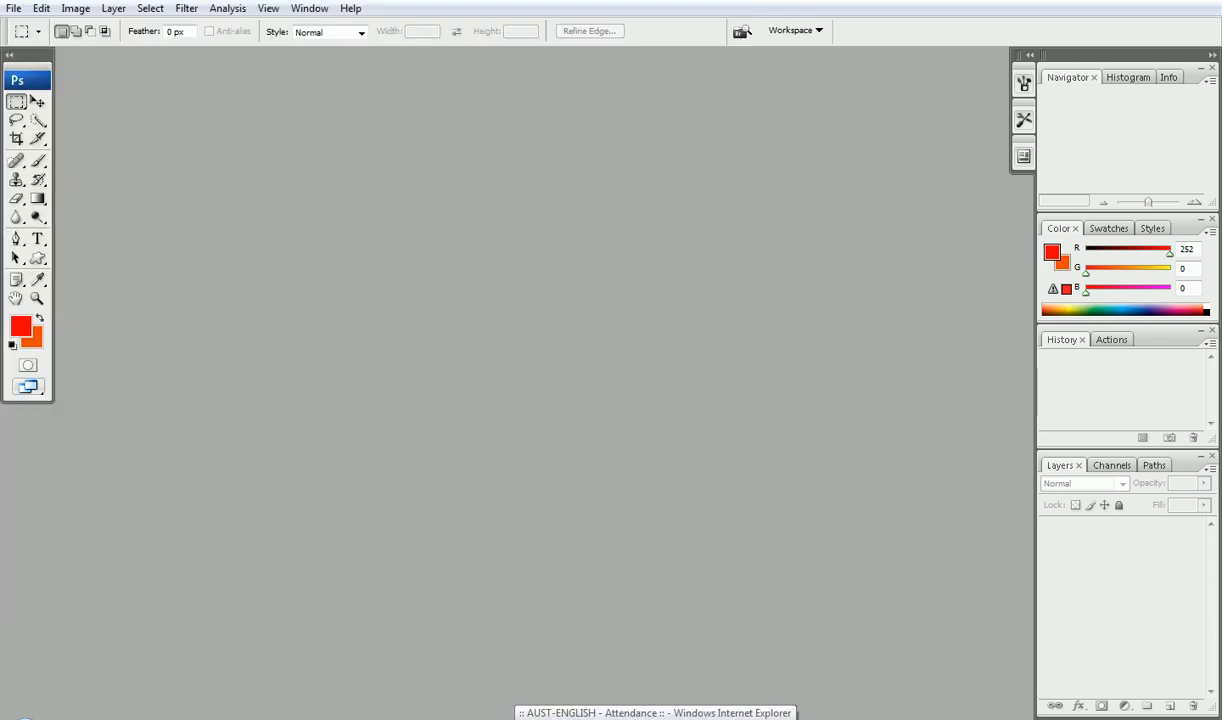
Step: Switch to Internet Explorer and search Google for "car top view" in the new tab
{"action": "left_click", "coordinate": [505, 700]}
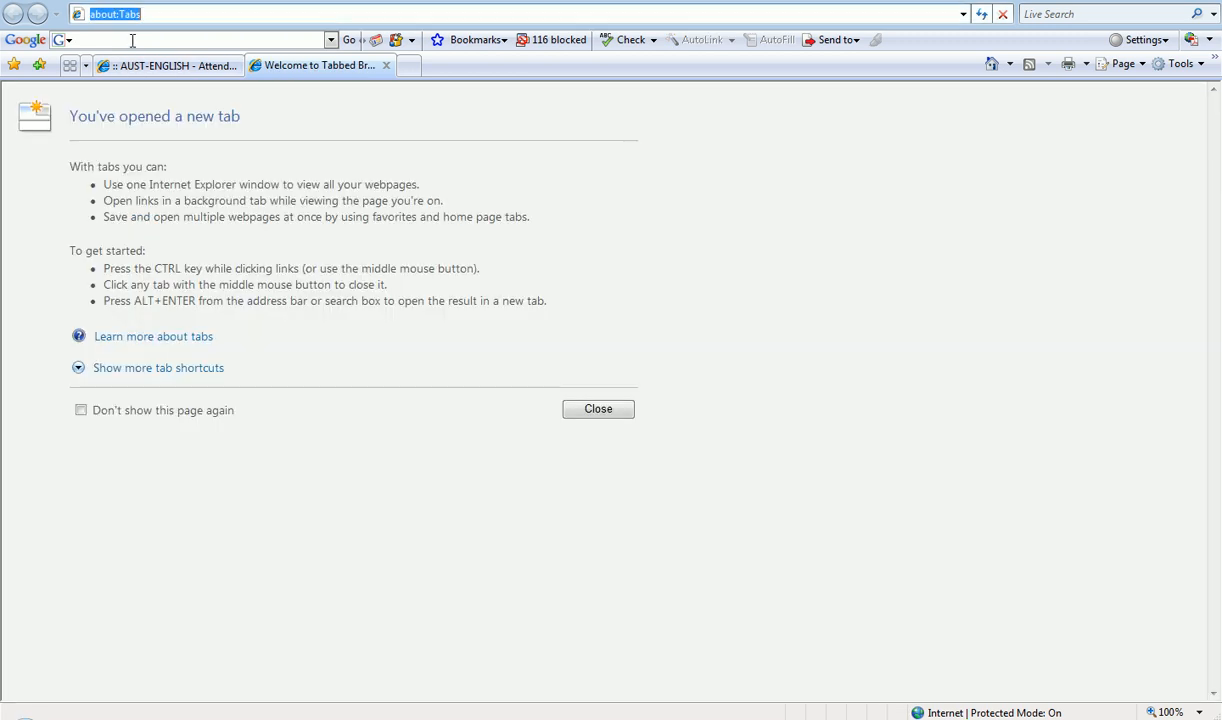
{"action": "left_click", "coordinate": [132, 40]}
{"action": "type", "text": "car"}
{"action": "key", "text": "Down"}
{"action": "key", "text": "Return"}
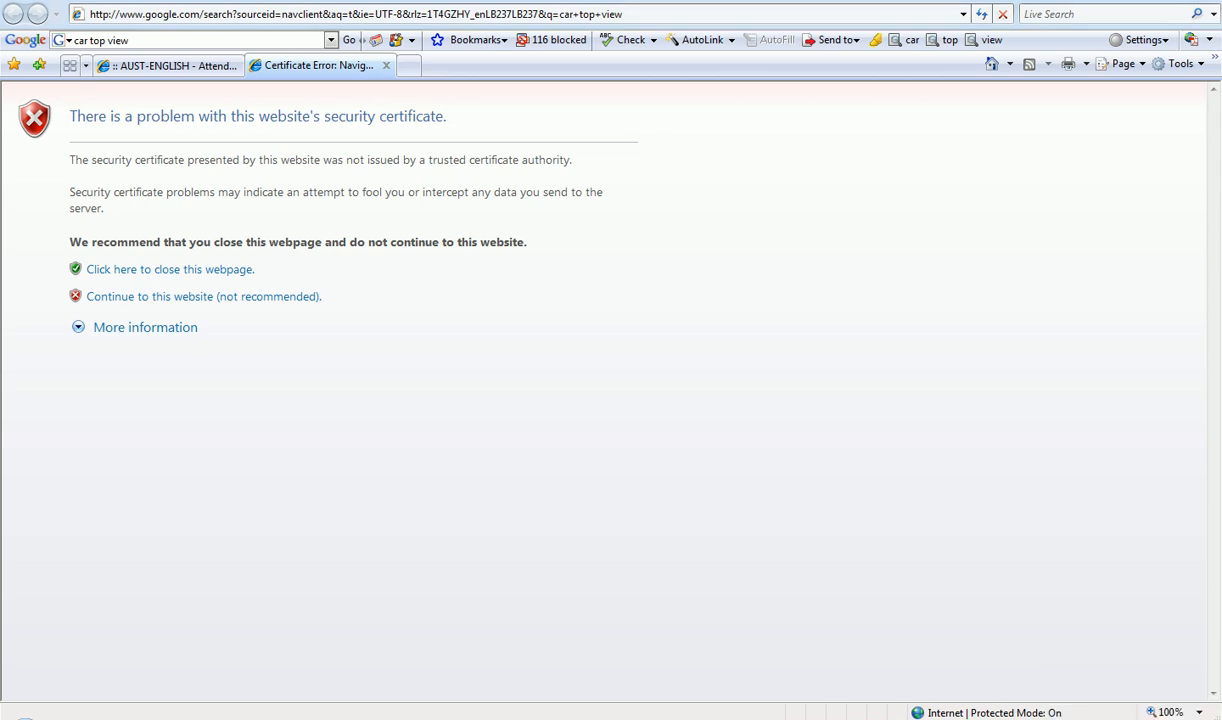
Step: Connect the computer to the IT-V2 wireless network and close the network window
{"action": "left_click", "coordinate": [1136, 694]}
{"action": "left_click", "coordinate": [530, 362]}
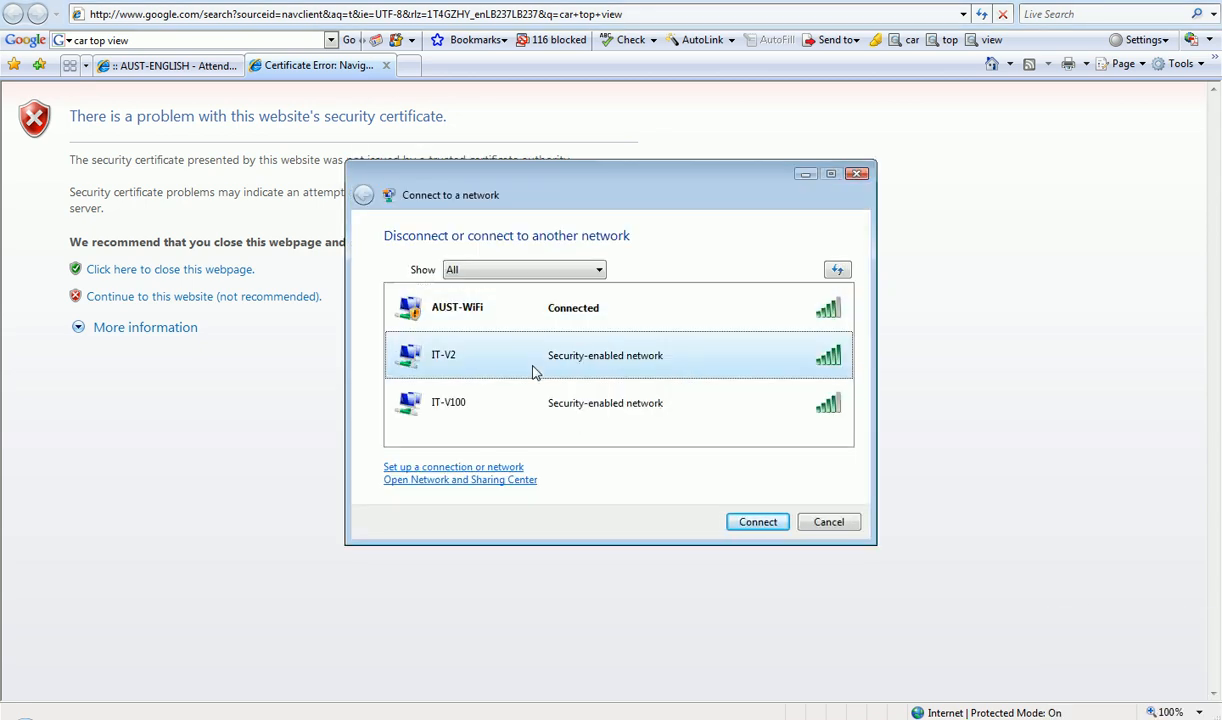
{"action": "left_click", "coordinate": [775, 524]}
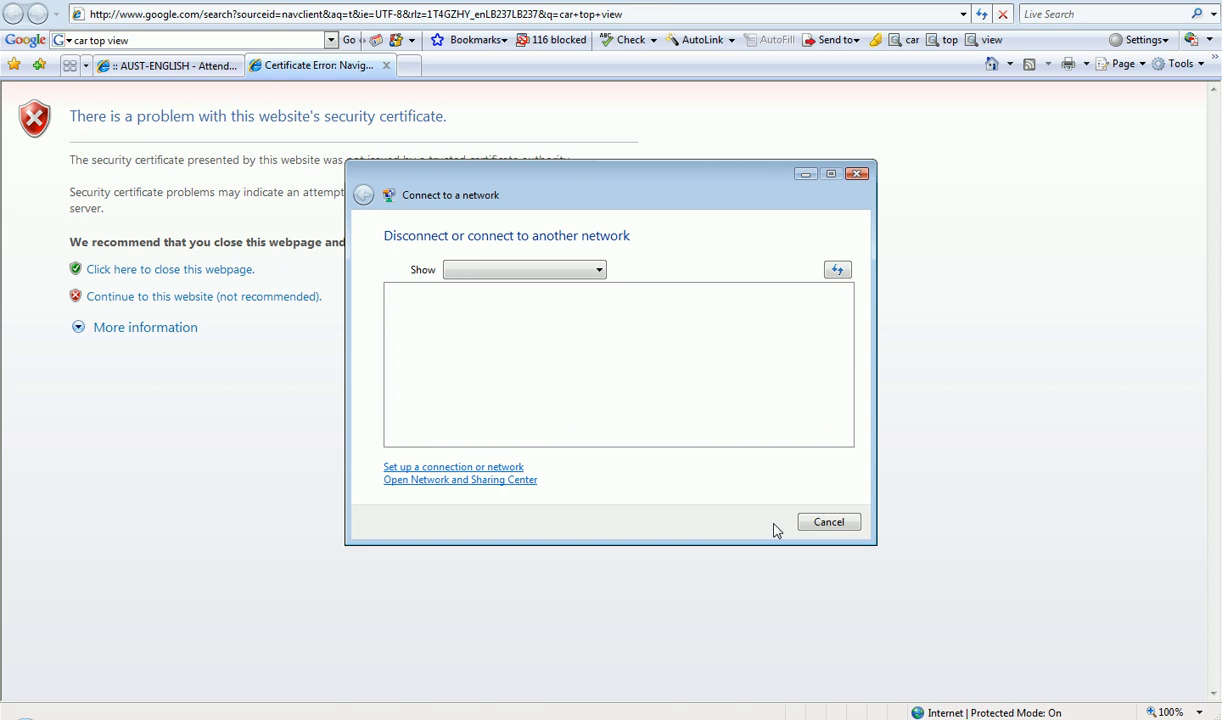
{"action": "left_click", "coordinate": [856, 175]}
Step: Load the Google home page and run an image search for "car top view"
{"action": "left_click", "coordinate": [993, 64]}
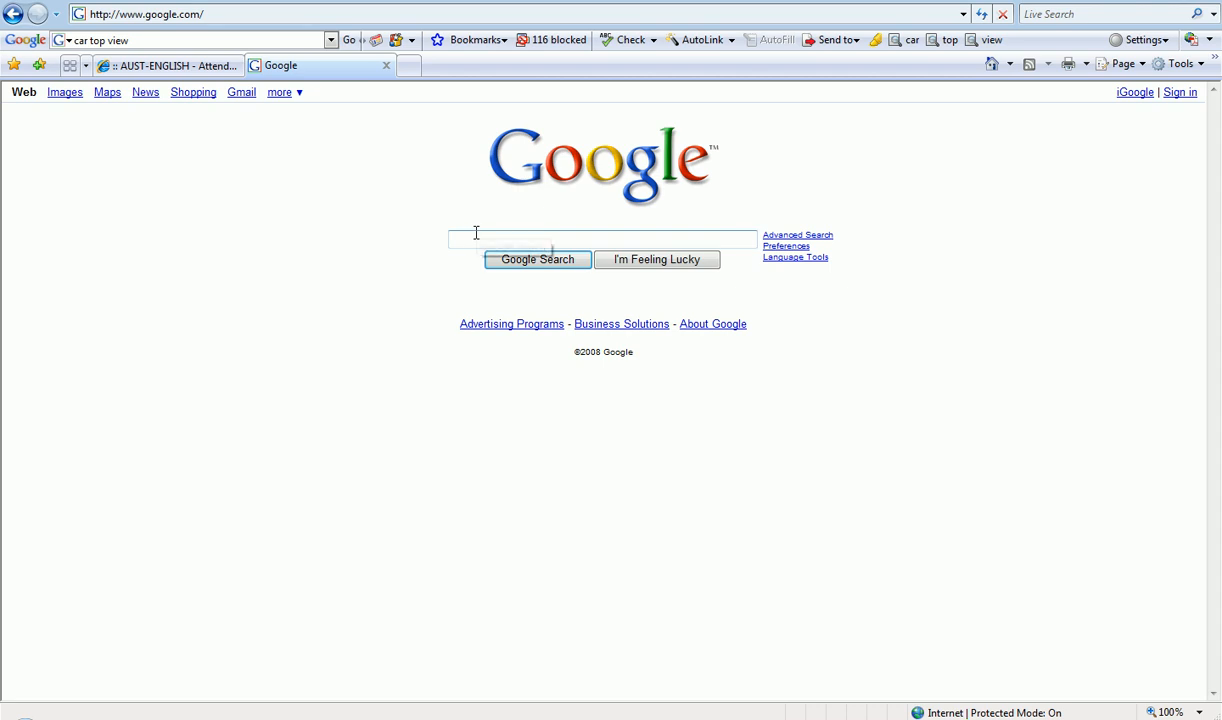
{"action": "type", "text": "car top view"}
{"action": "key", "text": "Return"}
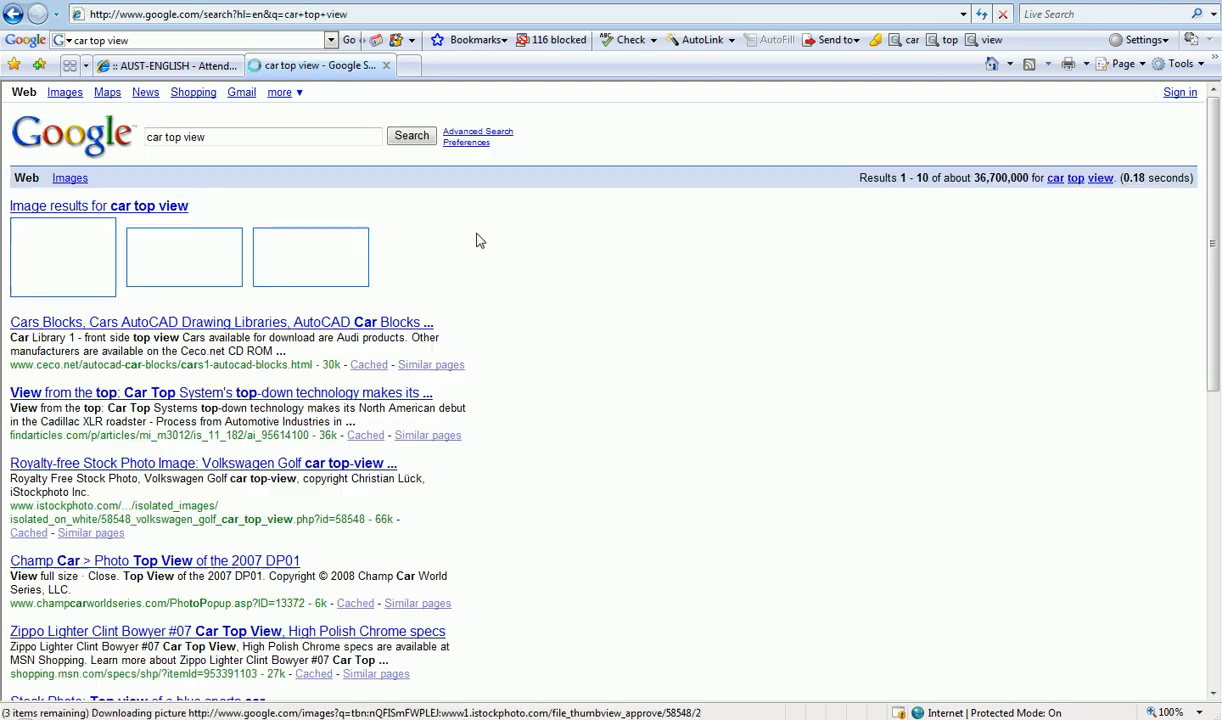
{"action": "left_click", "coordinate": [52, 93]}
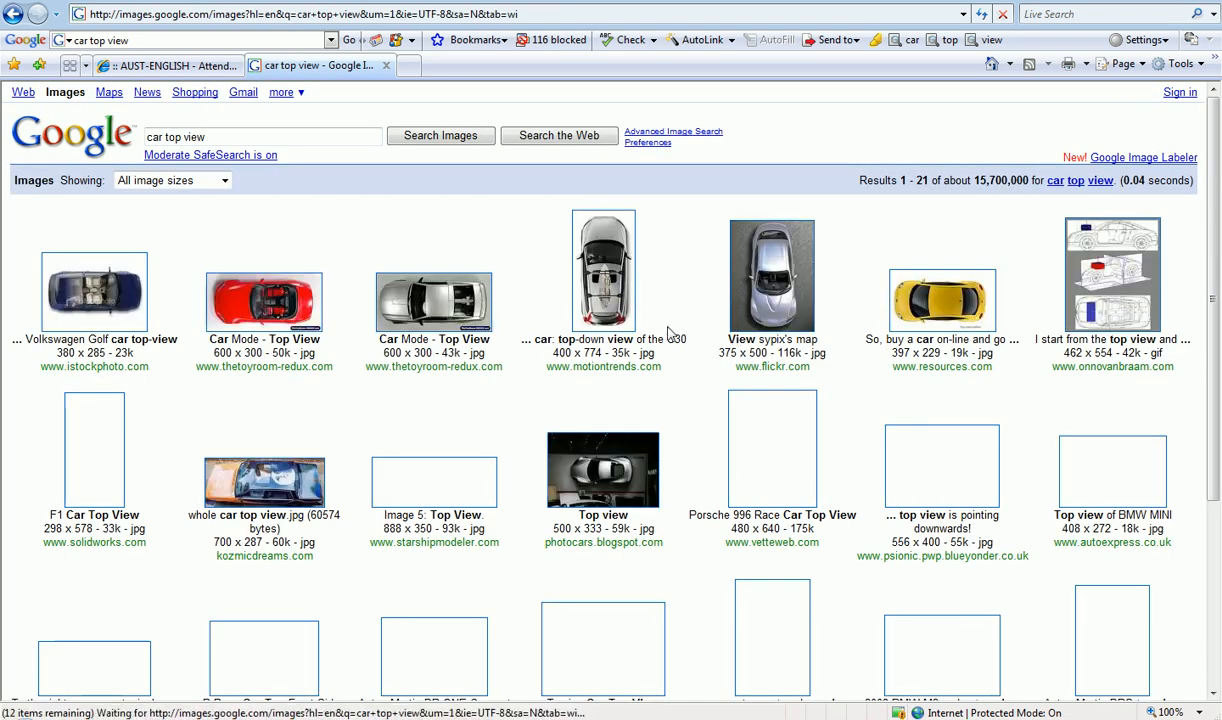
Step: Open the full-size 600 x 300 red convertible image and bring it into Photoshop as a document, placed mid-workspace
{"action": "left_click", "coordinate": [289, 311]}
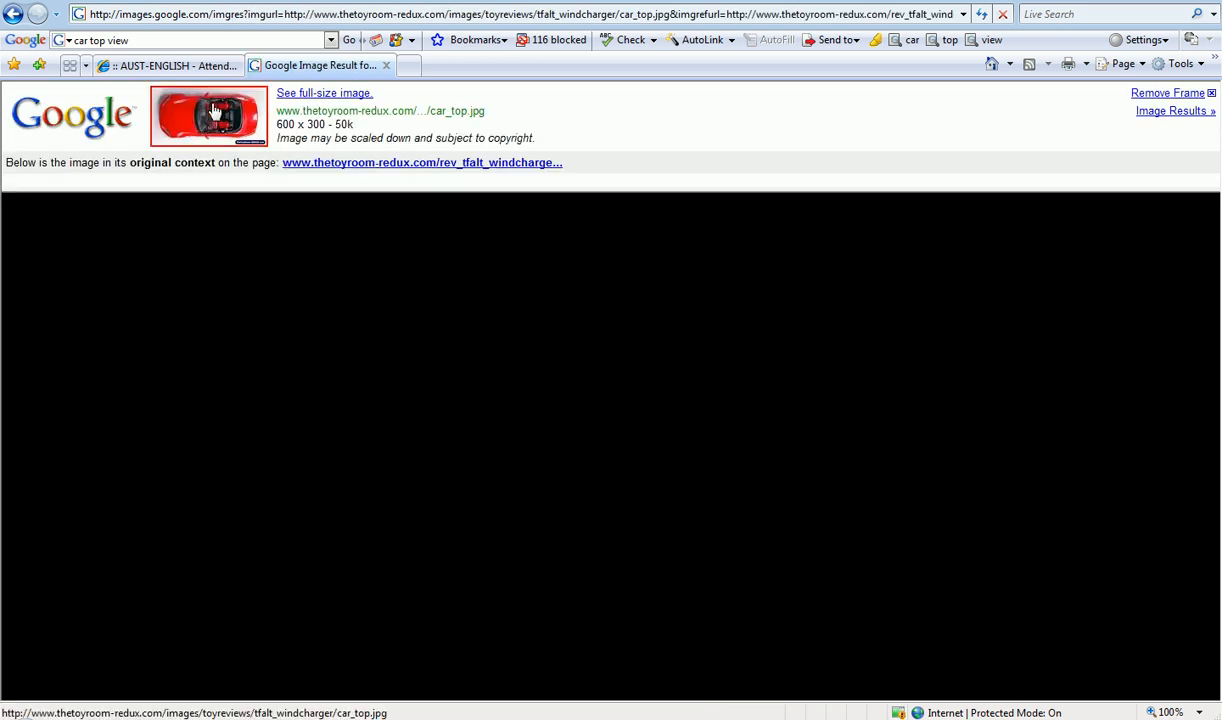
{"action": "left_click", "coordinate": [214, 112]}
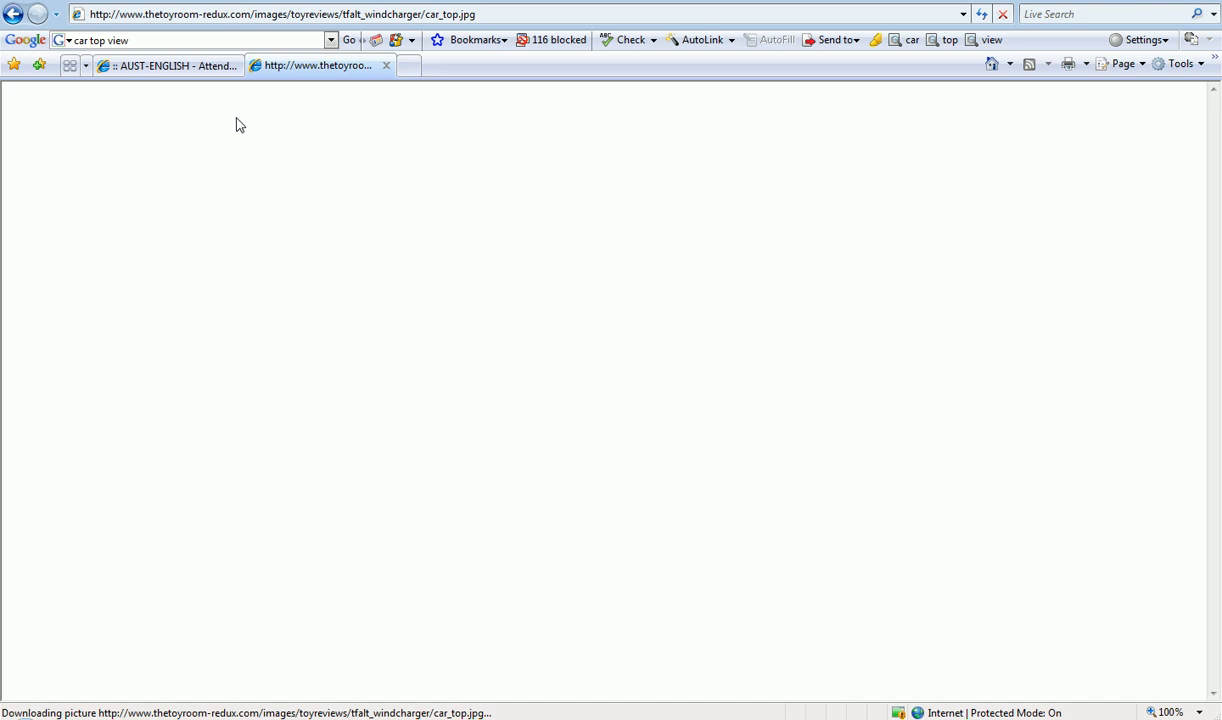
{"action": "left_click_drag", "start_coordinate": [248, 187], "coordinate": [633, 371]}
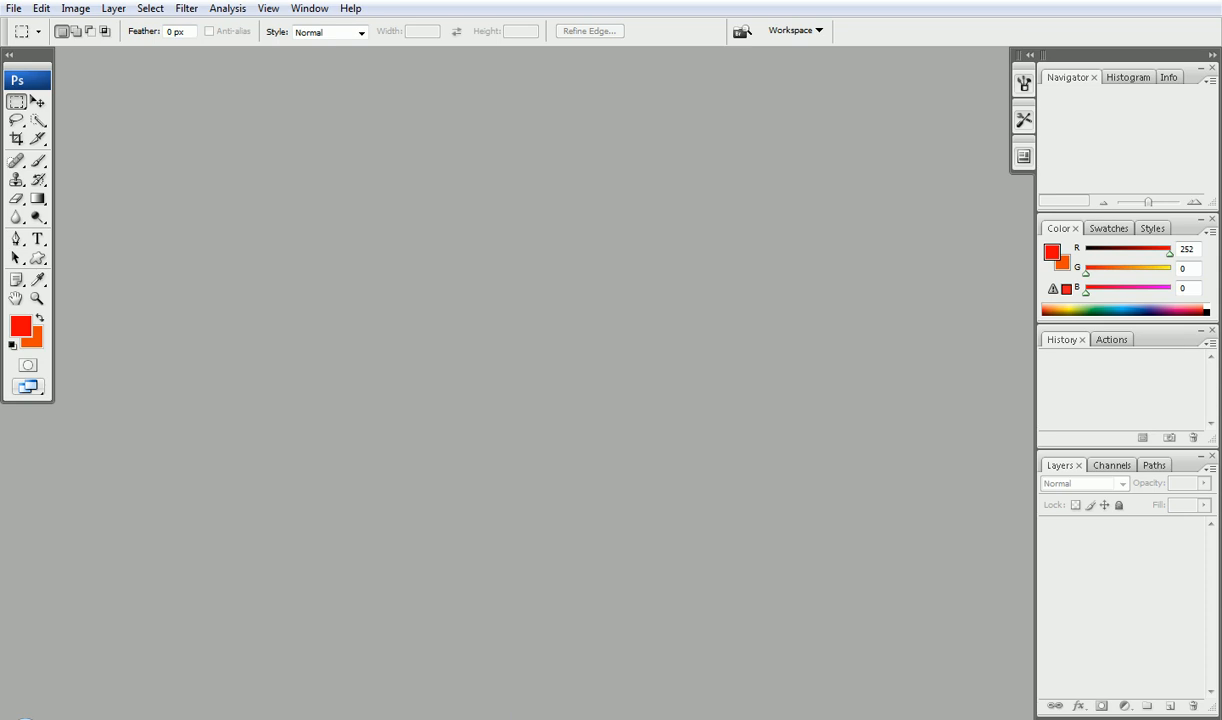
{"action": "left_click", "coordinate": [590, 719]}
{"action": "left_click", "coordinate": [701, 459]}
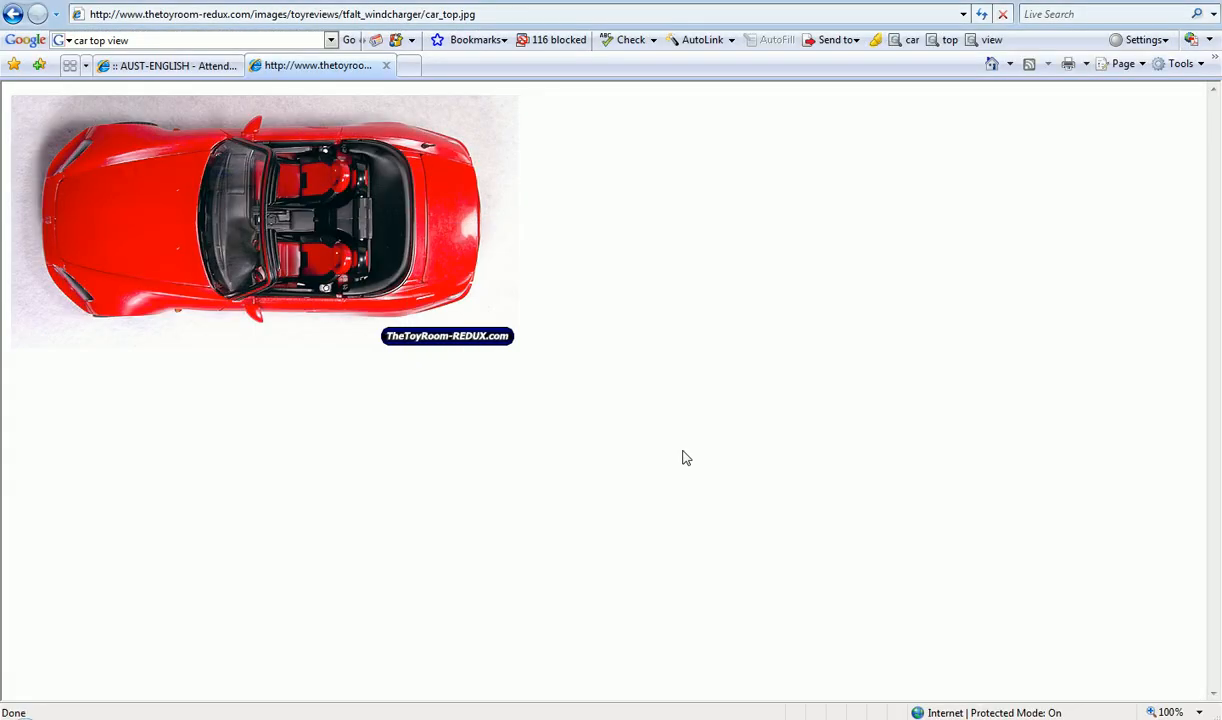
{"action": "left_click_drag", "start_coordinate": [323, 222], "coordinate": [638, 352]}
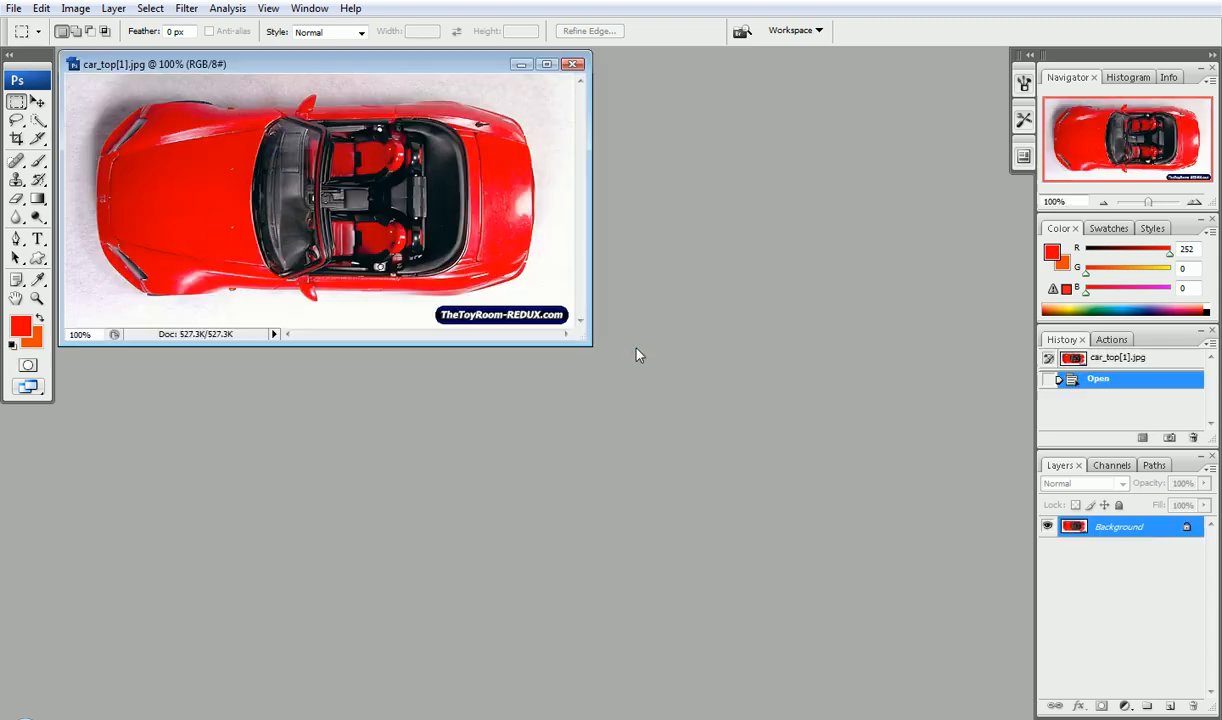
{"action": "left_click_drag", "start_coordinate": [446, 67], "coordinate": [578, 220]}
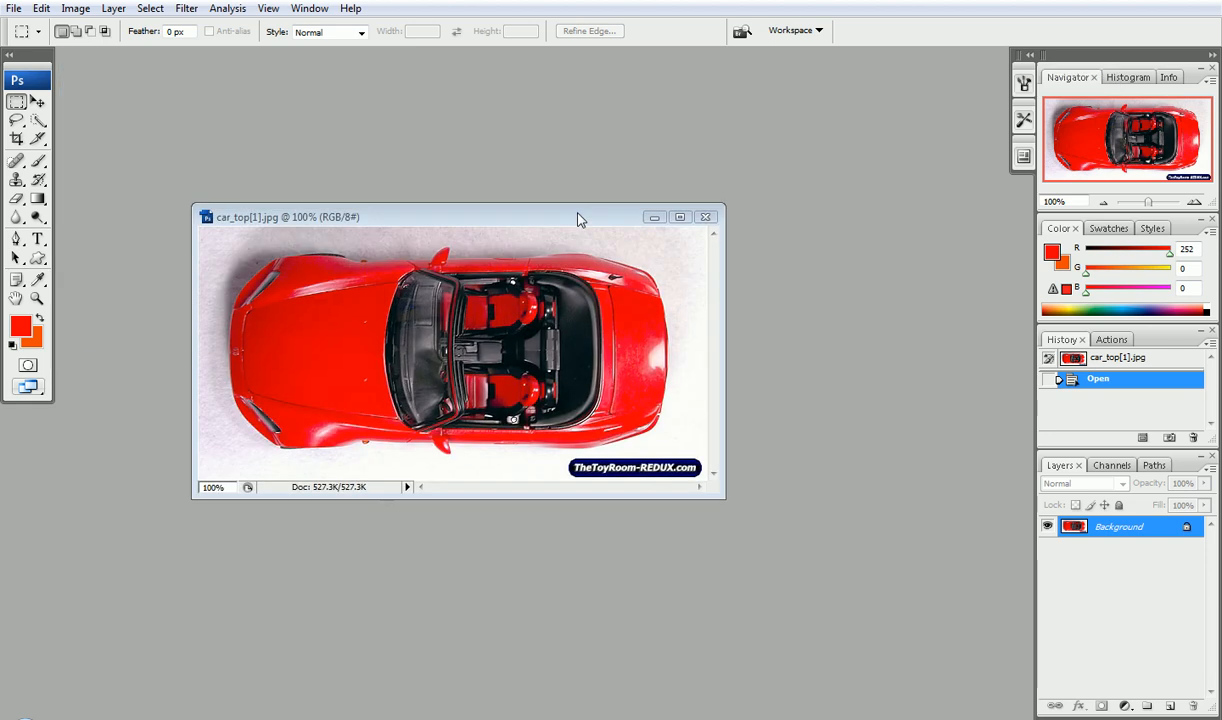
{"action": "right_click", "coordinate": [437, 213]}
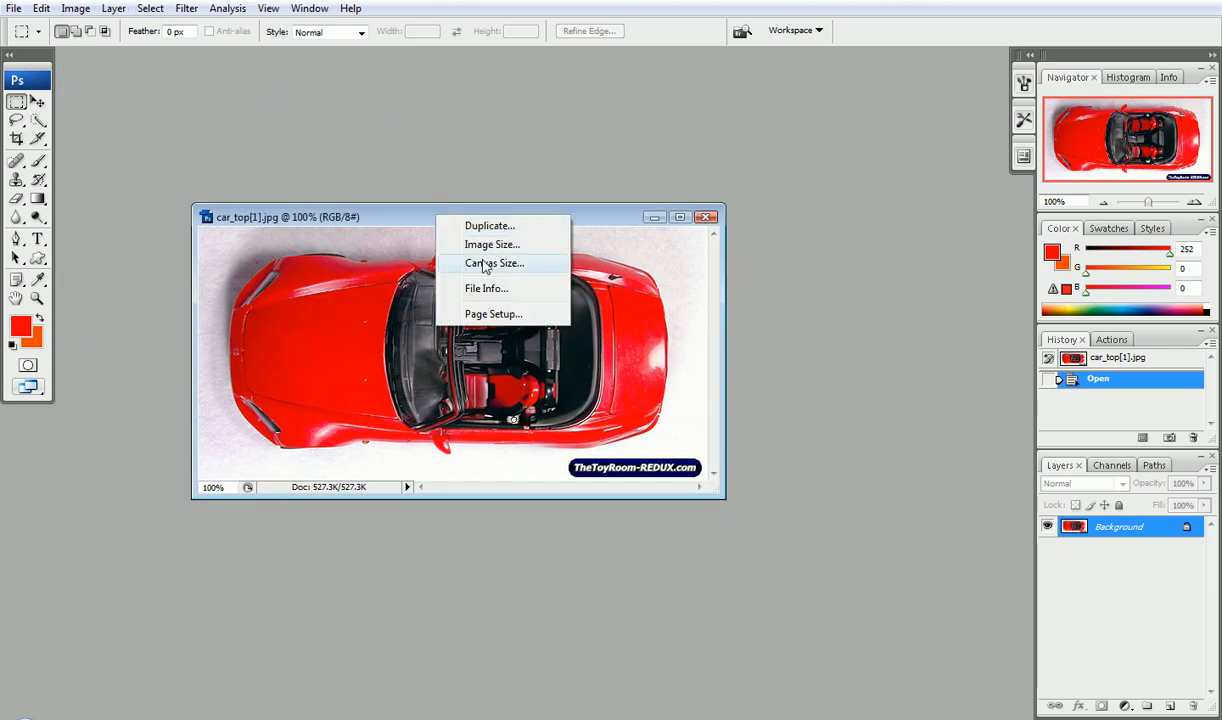
{"action": "left_click", "coordinate": [482, 261]}
{"action": "left_click", "coordinate": [483, 97]}
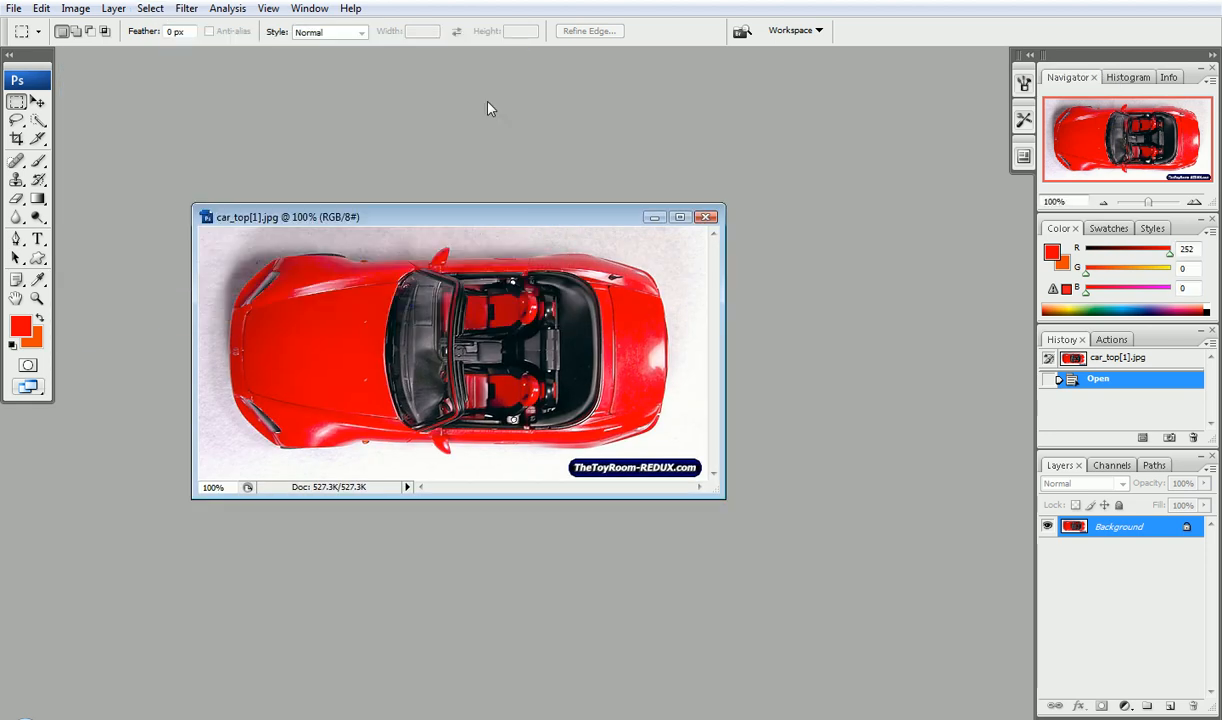
Step: Rotate the car image's canvas 90° clockwise and move its window so the whole car is in view
{"action": "left_click", "coordinate": [76, 8]}
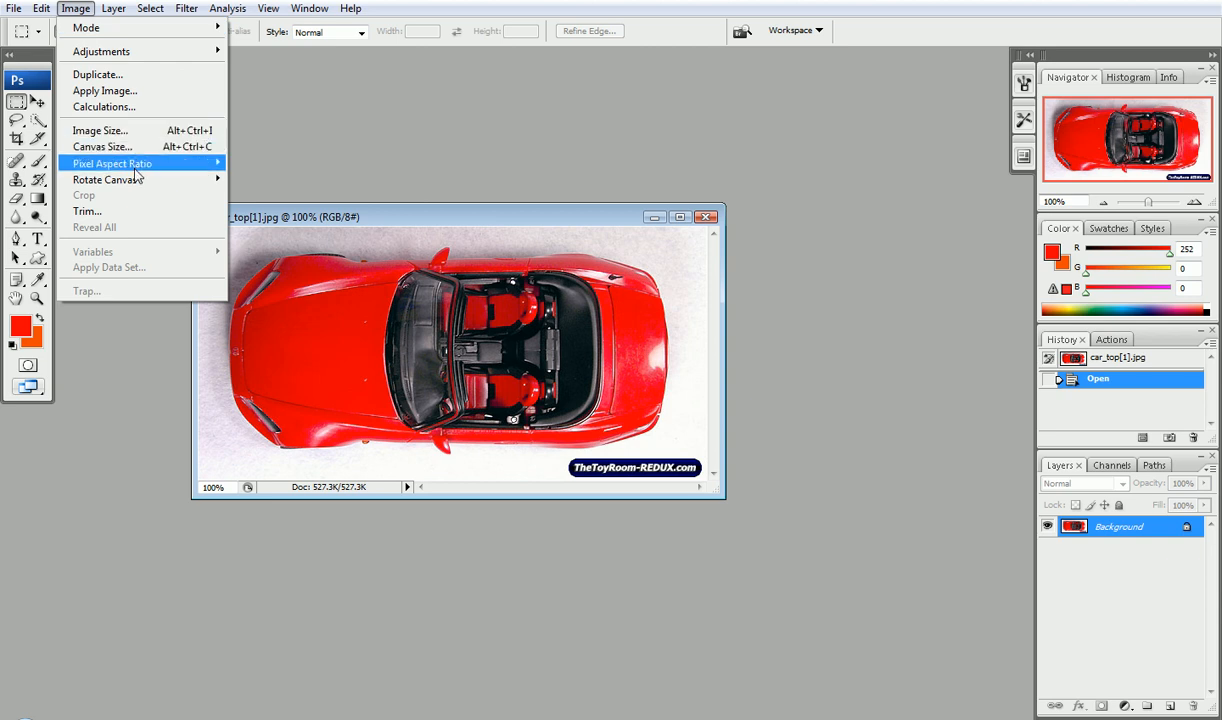
{"action": "mouse_move", "coordinate": [130, 180]}
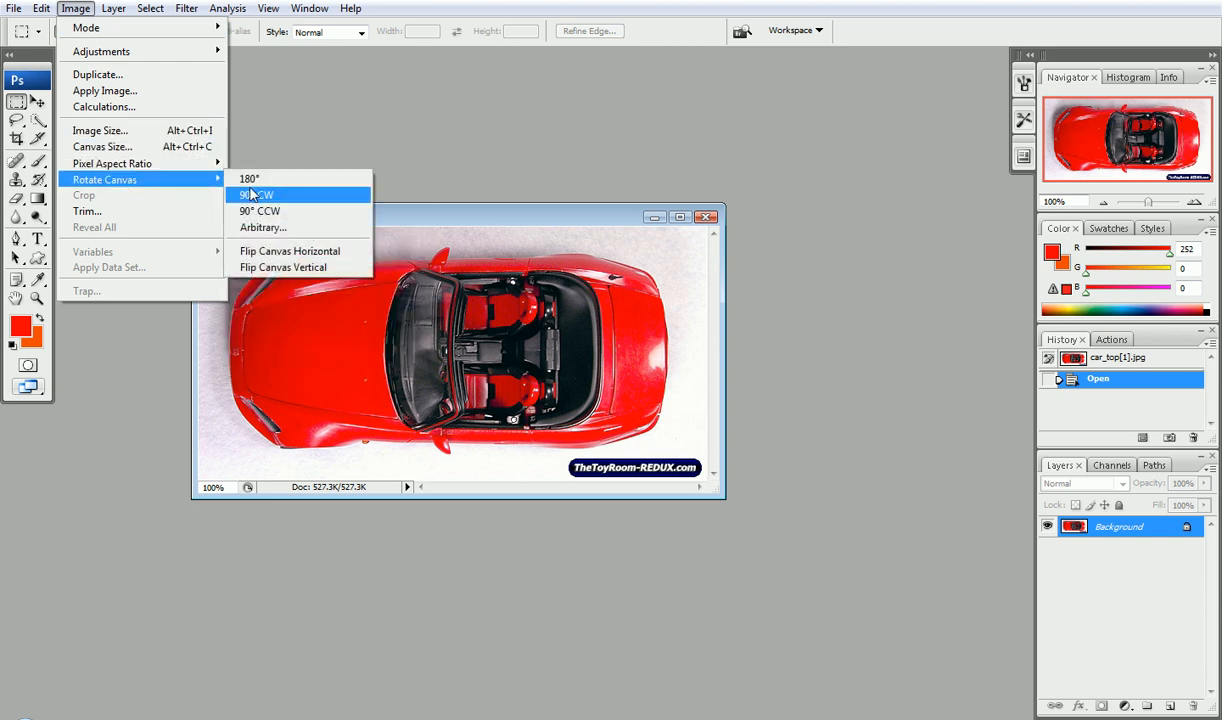
{"action": "left_click", "coordinate": [253, 194]}
{"action": "left_click_drag", "start_coordinate": [371, 184], "coordinate": [587, 90]}
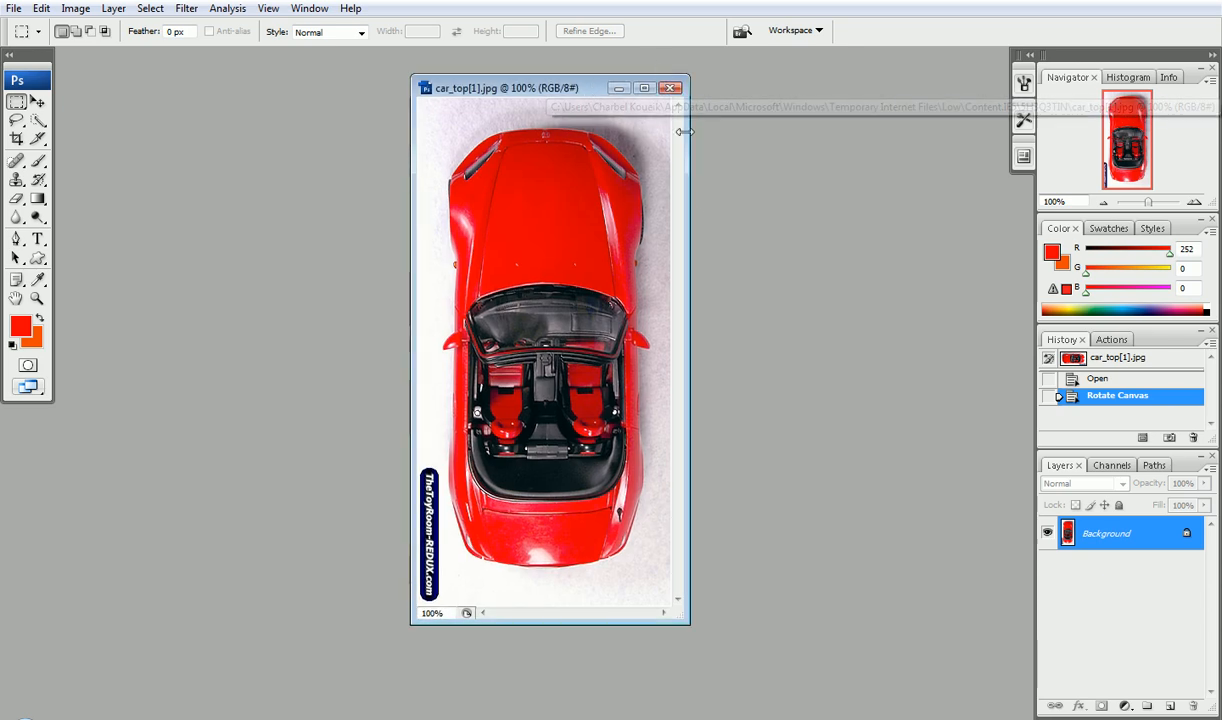
Step: Select the pale background around the car with Color Range, sampling the background near the car's front
{"action": "left_click", "coordinate": [190, 9]}
{"action": "mouse_move", "coordinate": [150, 8]}
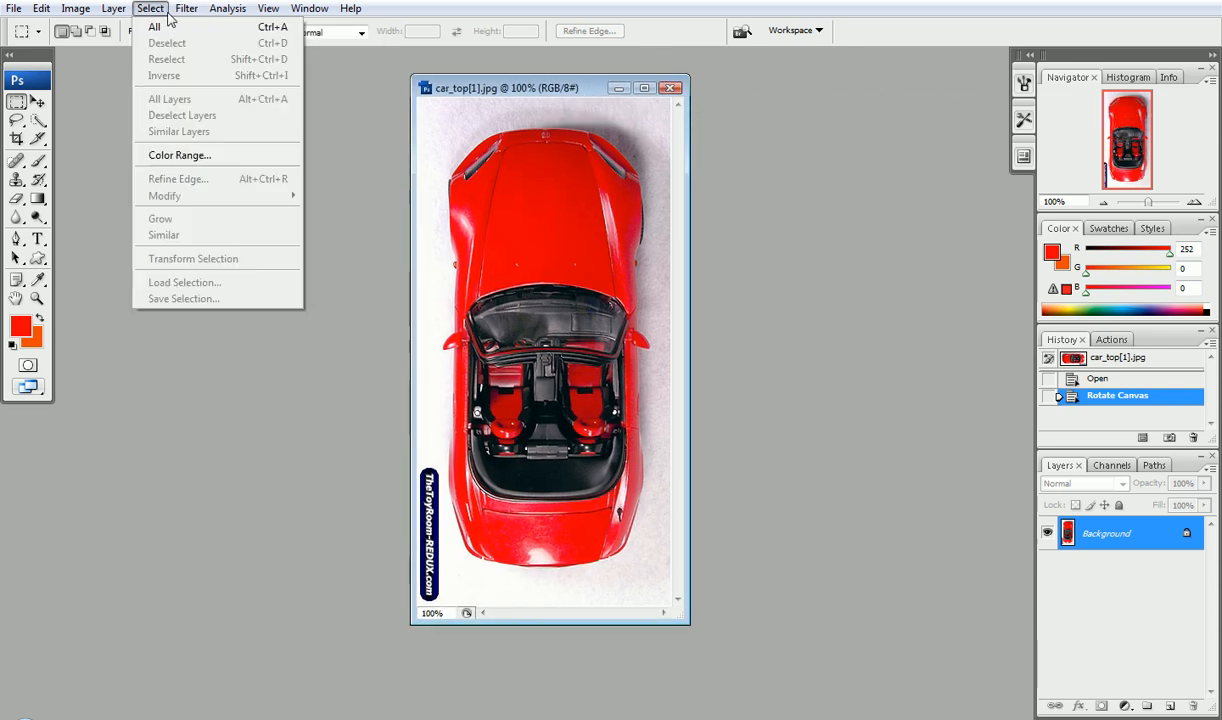
{"action": "left_click", "coordinate": [180, 155]}
{"action": "left_click", "coordinate": [431, 129]}
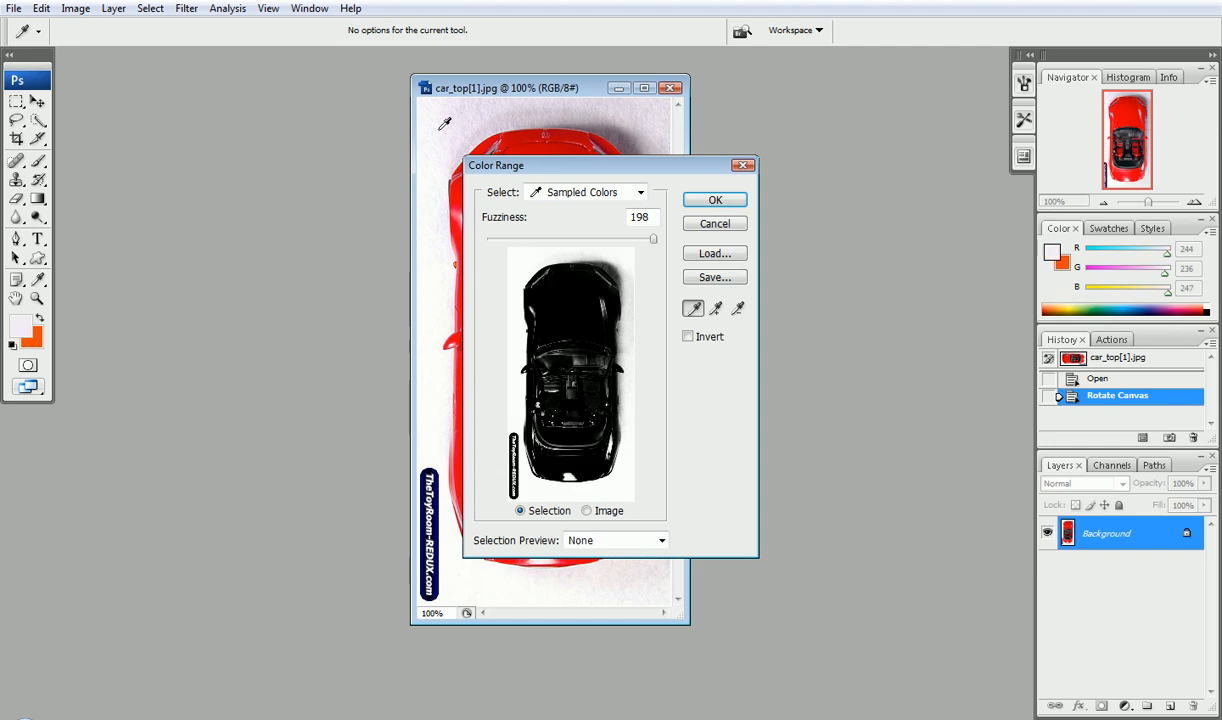
{"action": "left_click", "coordinate": [433, 129]}
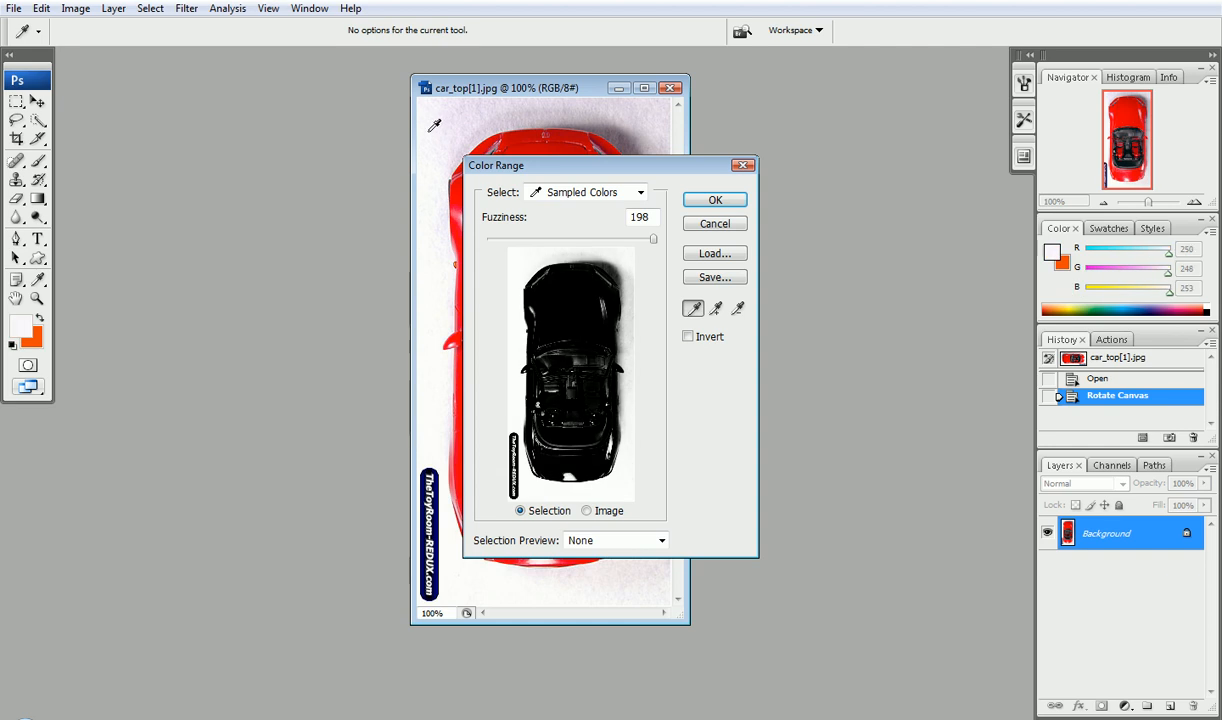
{"action": "left_click", "coordinate": [708, 200]}
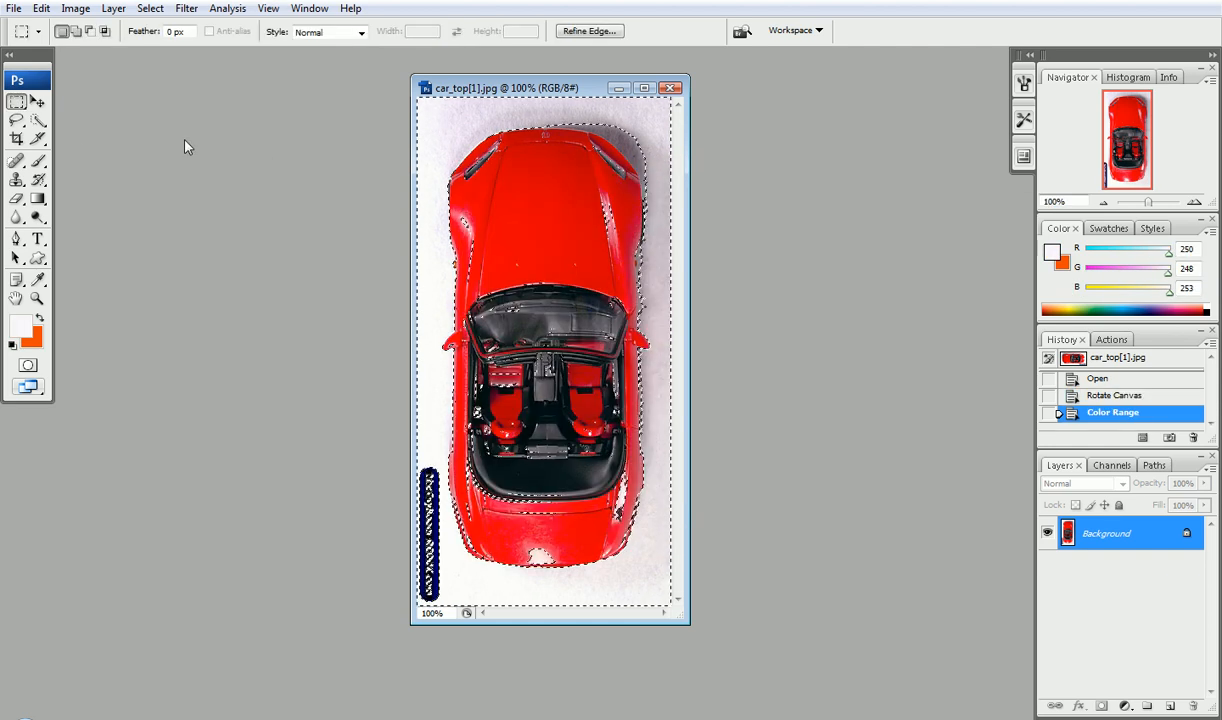
Step: Subtract the stray selected patches on the hood, windshield, seats, sides and rear of the car with the Lasso tool
{"action": "left_click_drag", "start_coordinate": [38, 119], "coordinate": [82, 133]}
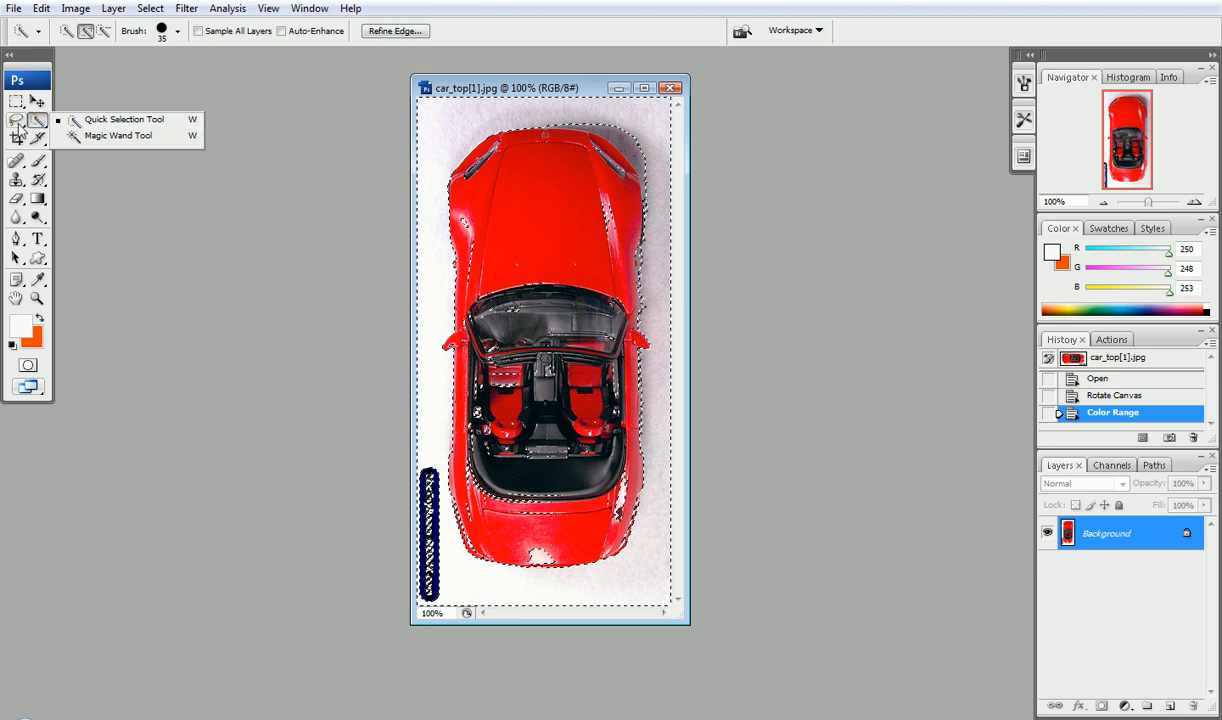
{"action": "left_click", "coordinate": [16, 119]}
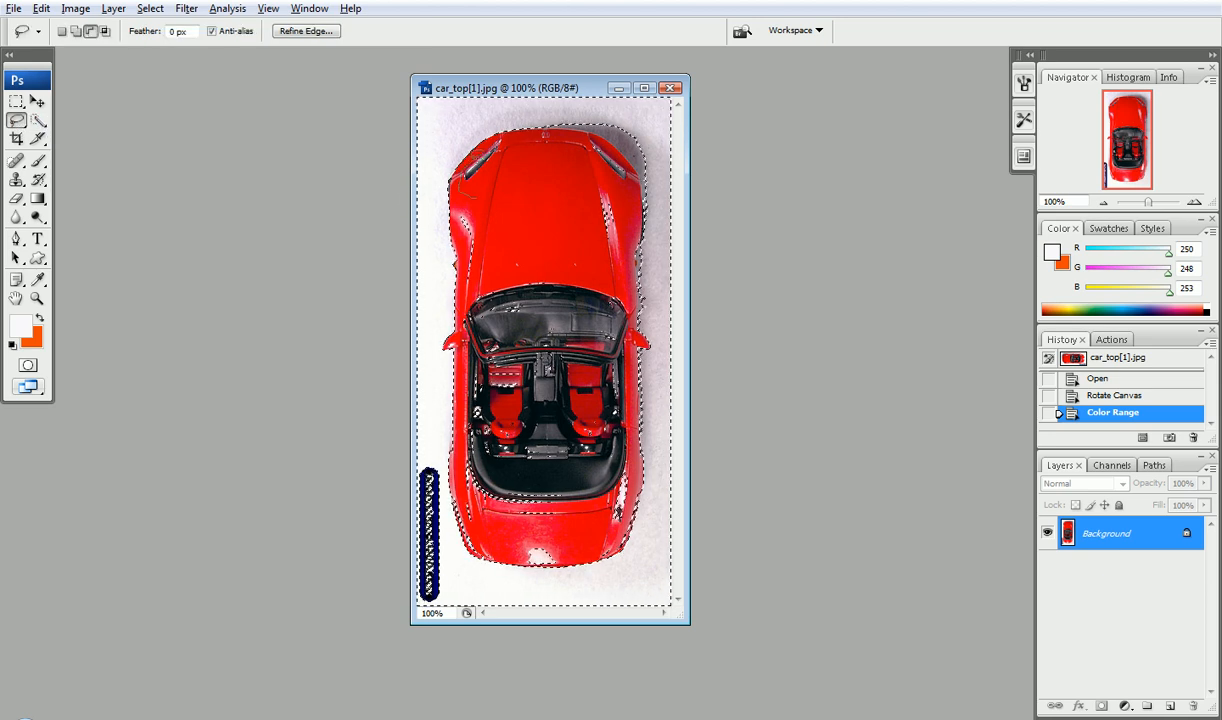
{"action": "left_click_drag", "start_coordinate": [543, 140], "coordinate": [505, 165]}
{"action": "mouse_move", "coordinate": [585, 154]}
{"action": "left_mouse_down"}
{"action": "mouse_move", "coordinate": [590, 141]}
{"action": "mouse_move", "coordinate": [616, 170]}
{"action": "mouse_move", "coordinate": [602, 319]}
{"action": "mouse_move", "coordinate": [588, 305]}
{"action": "mouse_move", "coordinate": [600, 263]}
{"action": "mouse_move", "coordinate": [594, 182]}
{"action": "mouse_move", "coordinate": [578, 238]}
{"action": "mouse_move", "coordinate": [558, 236]}
{"action": "left_mouse_up"}
{"action": "mouse_move", "coordinate": [608, 272]}
{"action": "left_mouse_down"}
{"action": "mouse_move", "coordinate": [604, 215]}
{"action": "mouse_move", "coordinate": [549, 183]}
{"action": "mouse_move", "coordinate": [588, 286]}
{"action": "left_mouse_up"}
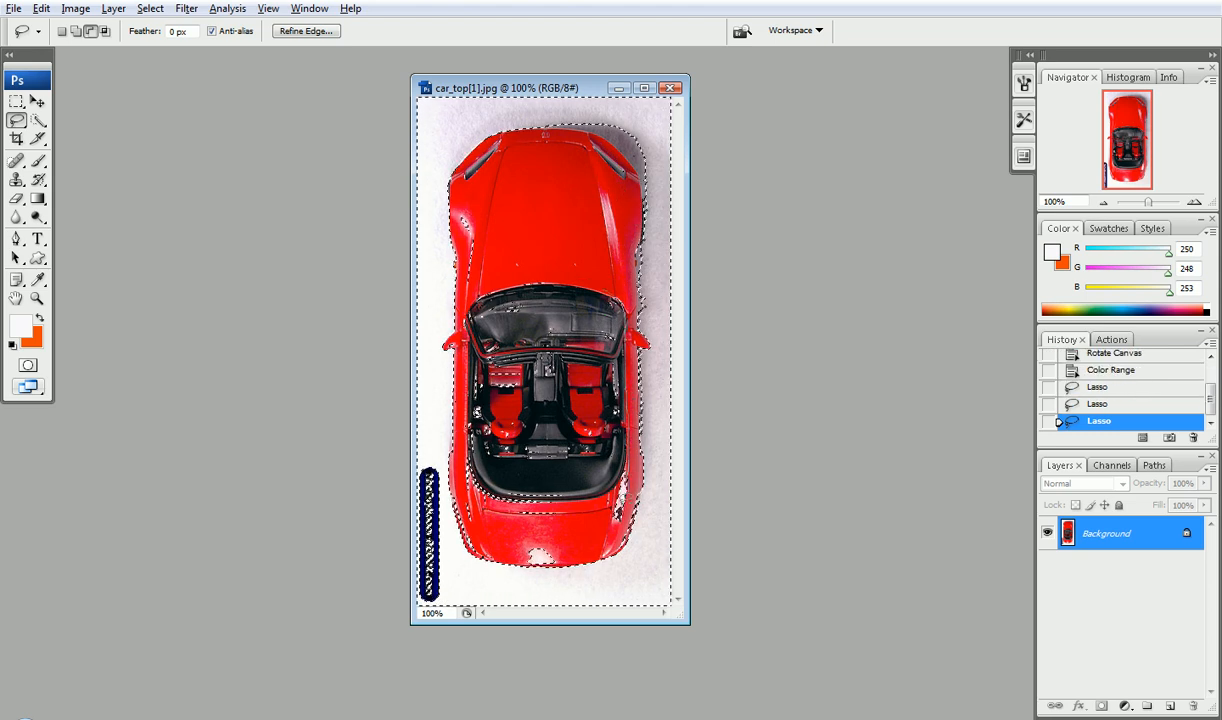
{"action": "mouse_move", "coordinate": [540, 555]}
{"action": "left_mouse_down"}
{"action": "mouse_move", "coordinate": [467, 509]}
{"action": "mouse_move", "coordinate": [446, 425]}
{"action": "mouse_move", "coordinate": [447, 268]}
{"action": "left_mouse_up"}
{"action": "mouse_move", "coordinate": [445, 215]}
{"action": "left_mouse_down"}
{"action": "mouse_move", "coordinate": [505, 170]}
{"action": "mouse_move", "coordinate": [572, 182]}
{"action": "left_mouse_up"}
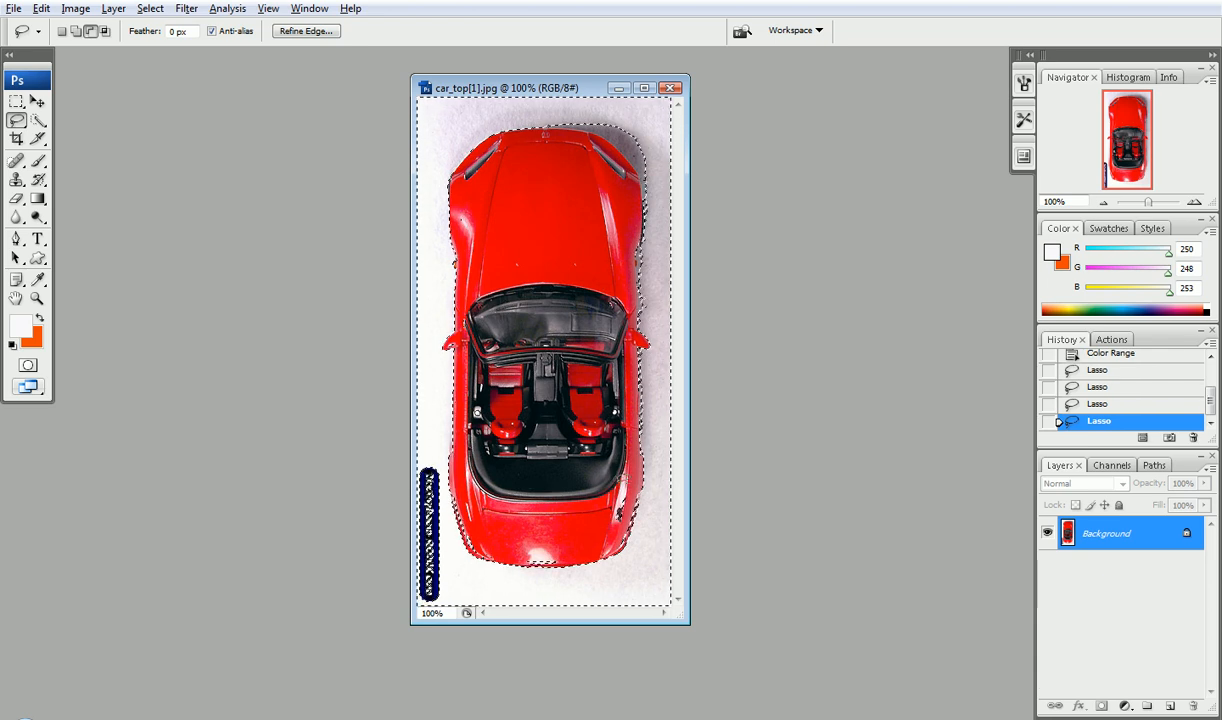
{"action": "left_click_drag", "start_coordinate": [606, 536], "coordinate": [572, 462]}
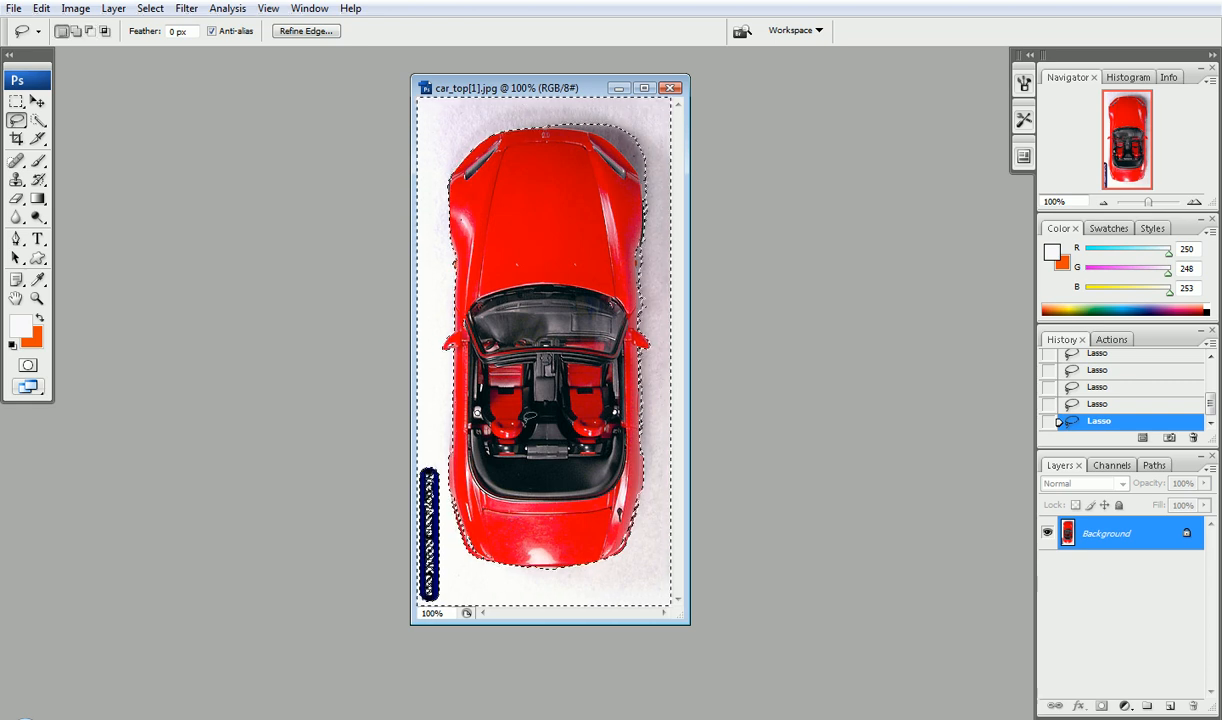
Step: Convert the Background into the regular layer Layer 0 and delete the selected background around the car
{"action": "double_click", "coordinate": [1110, 537]}
{"action": "key", "text": "Return"}
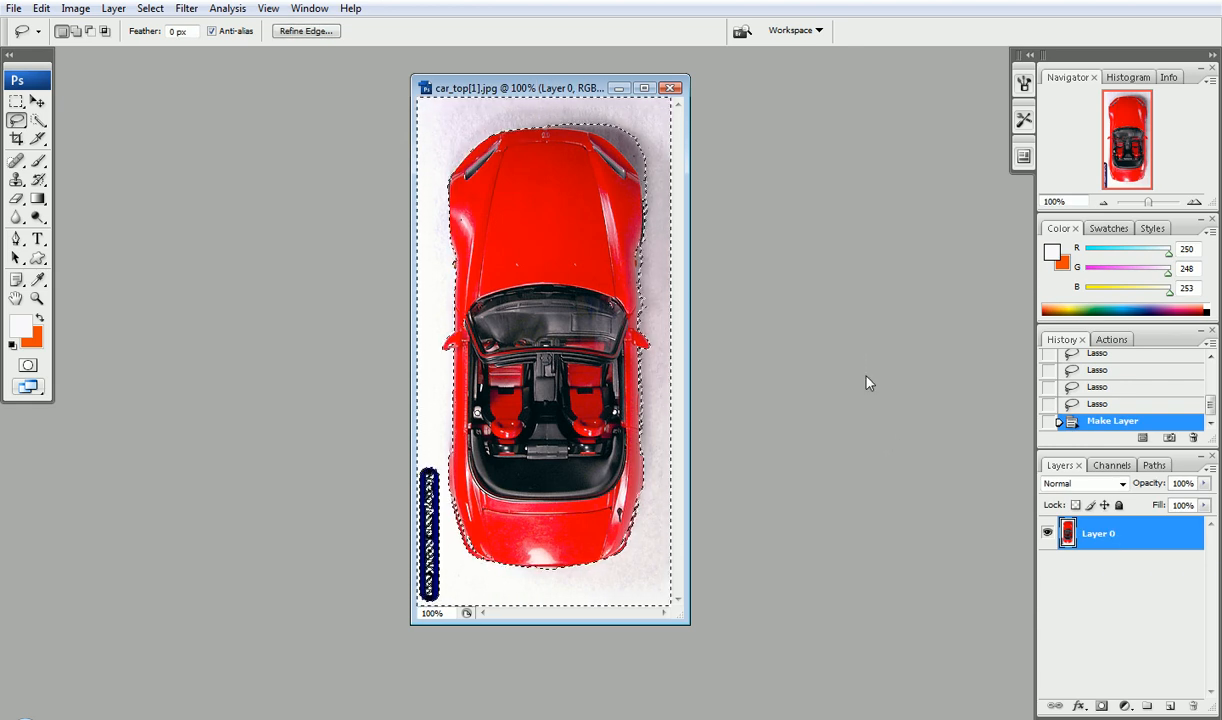
{"action": "key", "text": "Delete"}
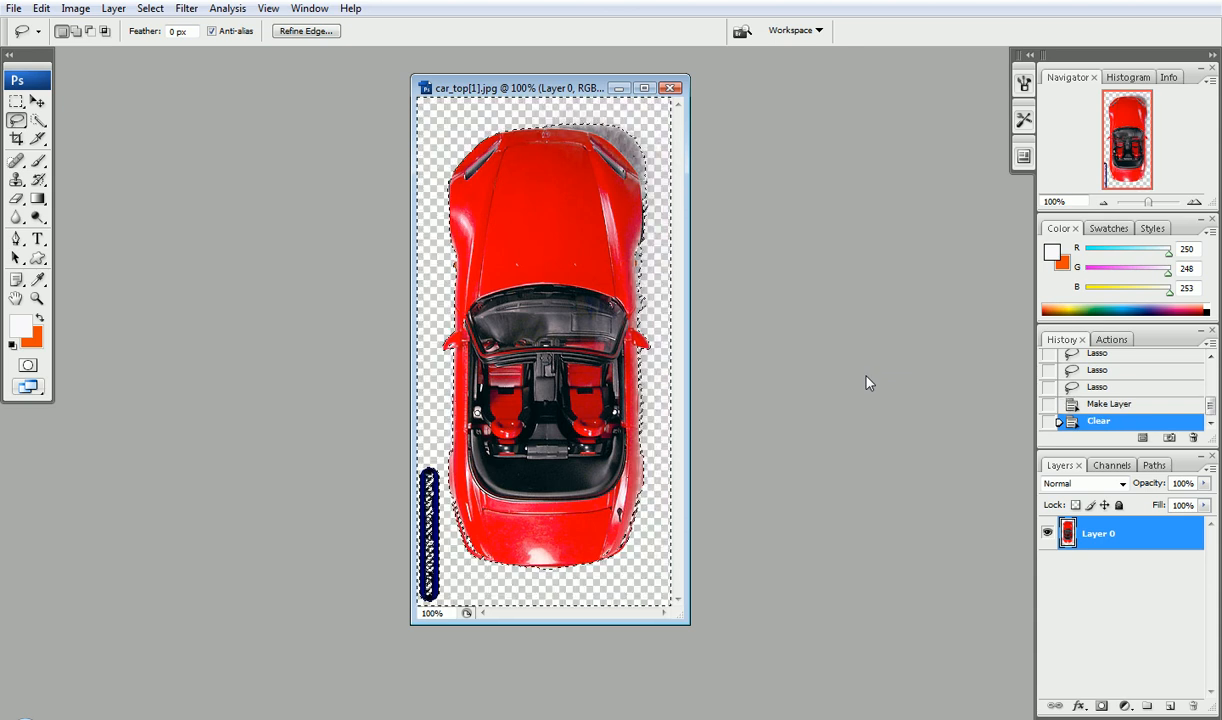
Step: Drop the selection and erase the leftover grey shadow around the car's front corner with the Eraser at brush size 25
{"action": "key", "text": "ctrl+d"}
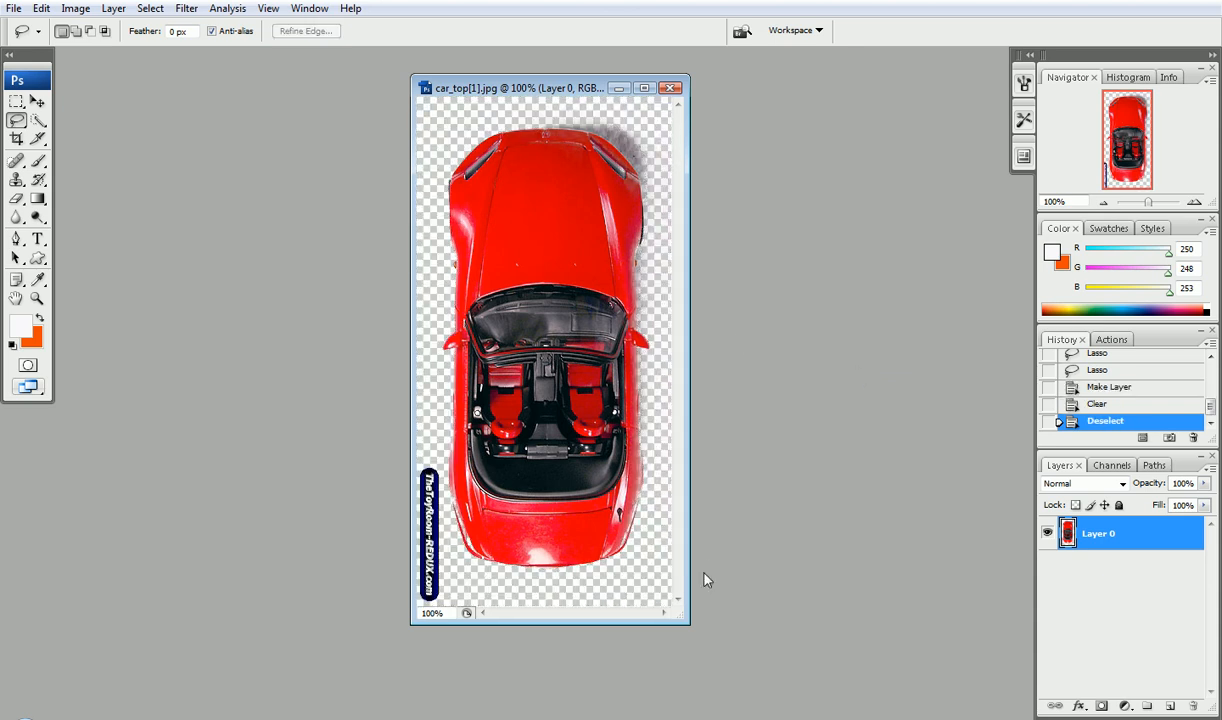
{"action": "left_click_drag", "start_coordinate": [686, 621], "coordinate": [841, 718]}
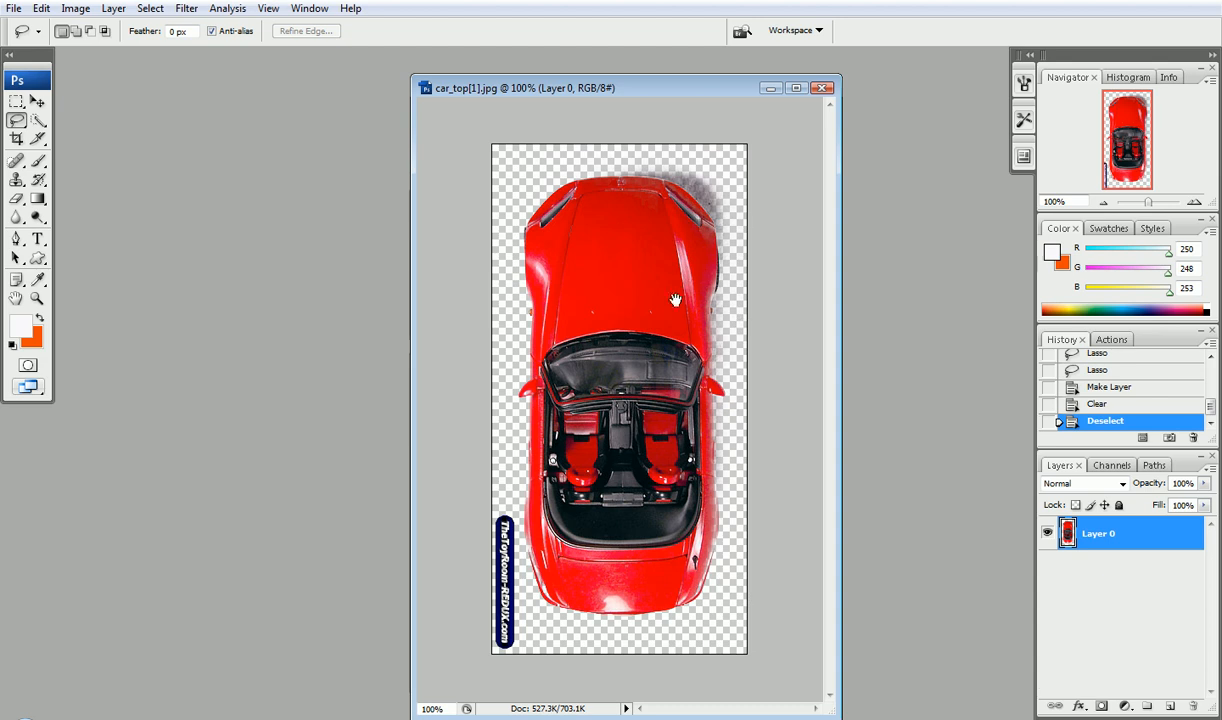
{"action": "key", "text": "ctrl+plus"}
{"action": "key", "text": "ctrl+plus"}
{"action": "left_click_drag", "start_coordinate": [676, 300], "coordinate": [592, 363]}
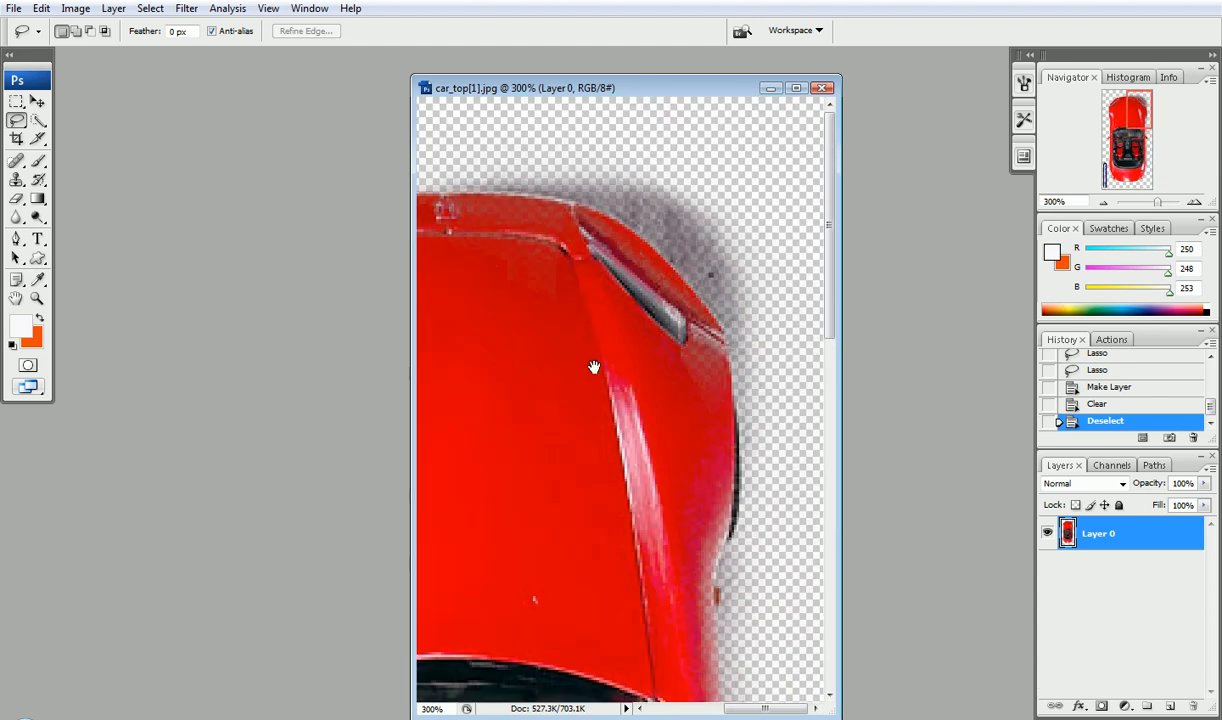
{"action": "left_click", "coordinate": [16, 198]}
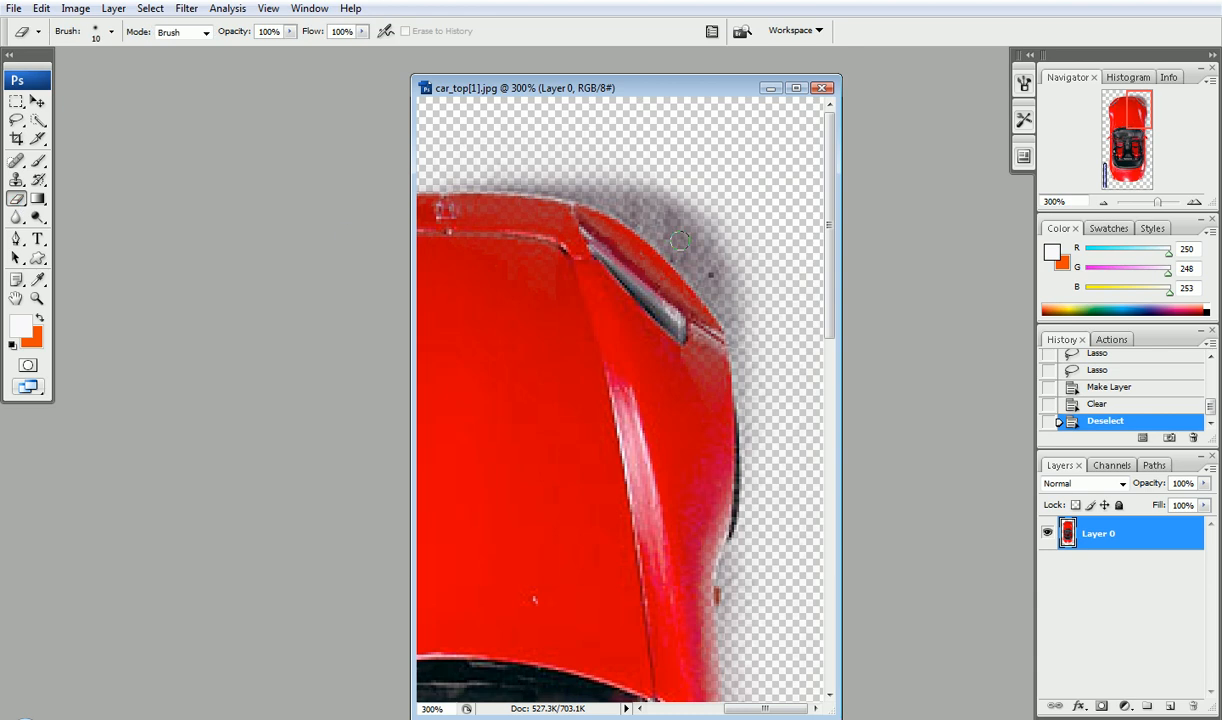
{"action": "key", "text": "bracketright"}
{"action": "mouse_move", "coordinate": [706, 236]}
{"action": "left_mouse_down"}
{"action": "mouse_move", "coordinate": [614, 169]}
{"action": "mouse_move", "coordinate": [518, 148]}
{"action": "mouse_move", "coordinate": [490, 155]}
{"action": "left_mouse_up"}
{"action": "key", "text": "ctrl+z"}
{"action": "left_click_drag", "start_coordinate": [569, 163], "coordinate": [425, 148]}
{"action": "key", "text": "ctrl+minus"}
{"action": "key", "text": "ctrl+minus"}
{"action": "key", "text": "ctrl+minus"}
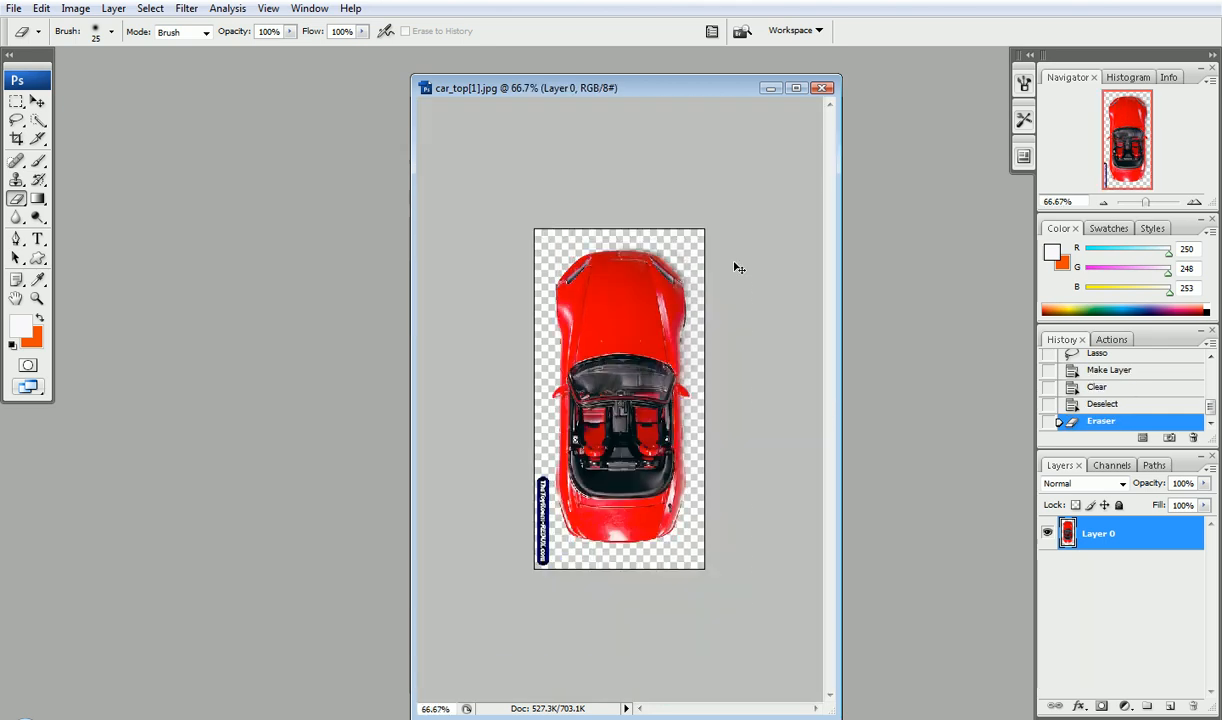
Step: Select the website watermark strip beside the car's rear with a rectangular marquee, delete it and deselect
{"action": "left_click", "coordinate": [16, 101]}
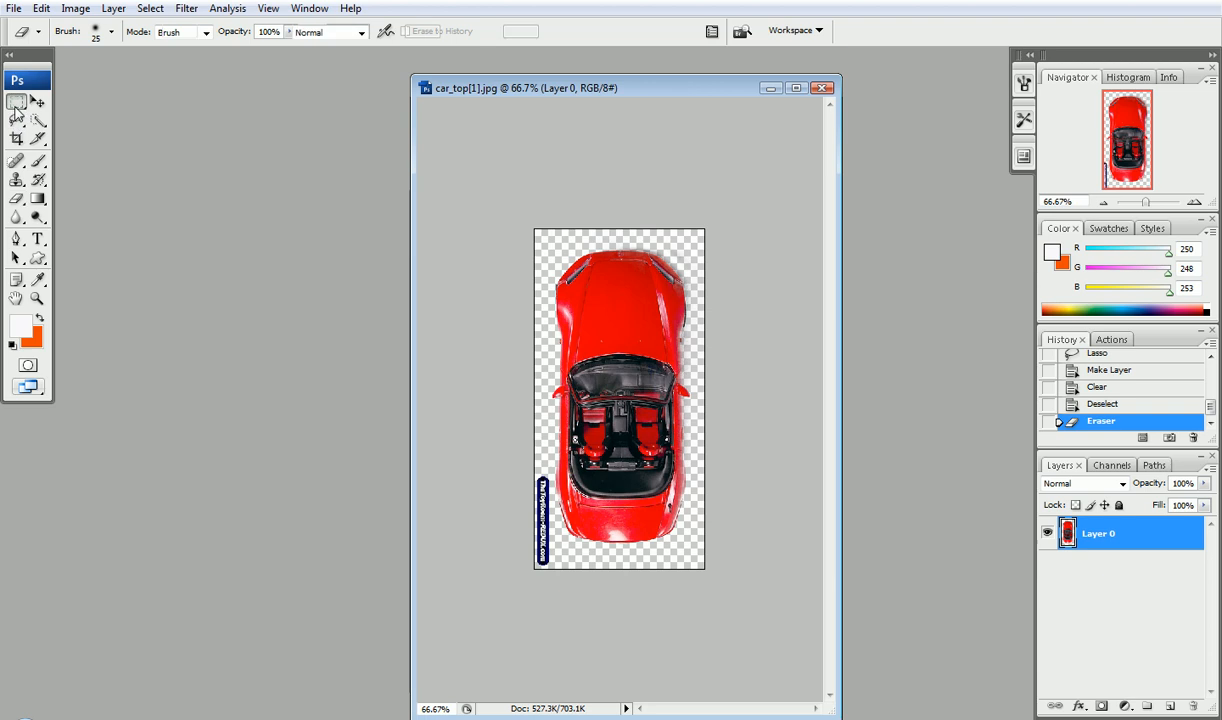
{"action": "left_click_drag", "start_coordinate": [541, 610], "coordinate": [551, 611]}
{"action": "key", "text": "Delete"}
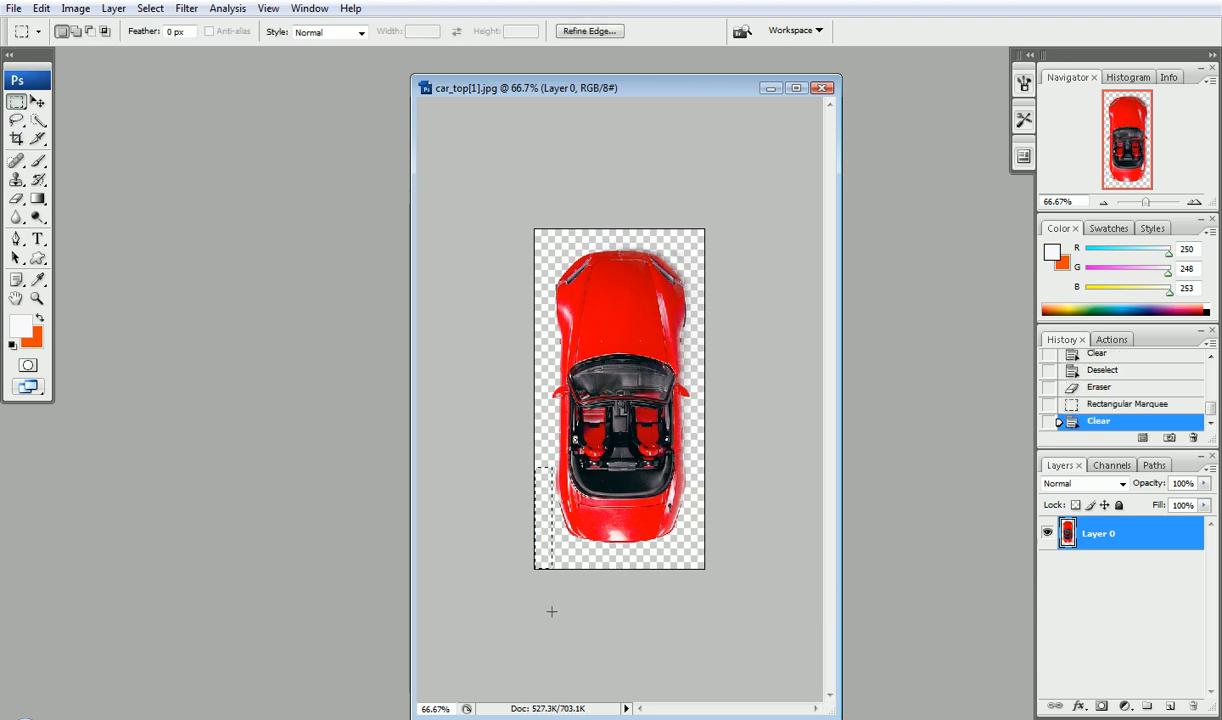
{"action": "key", "text": "ctrl+d"}
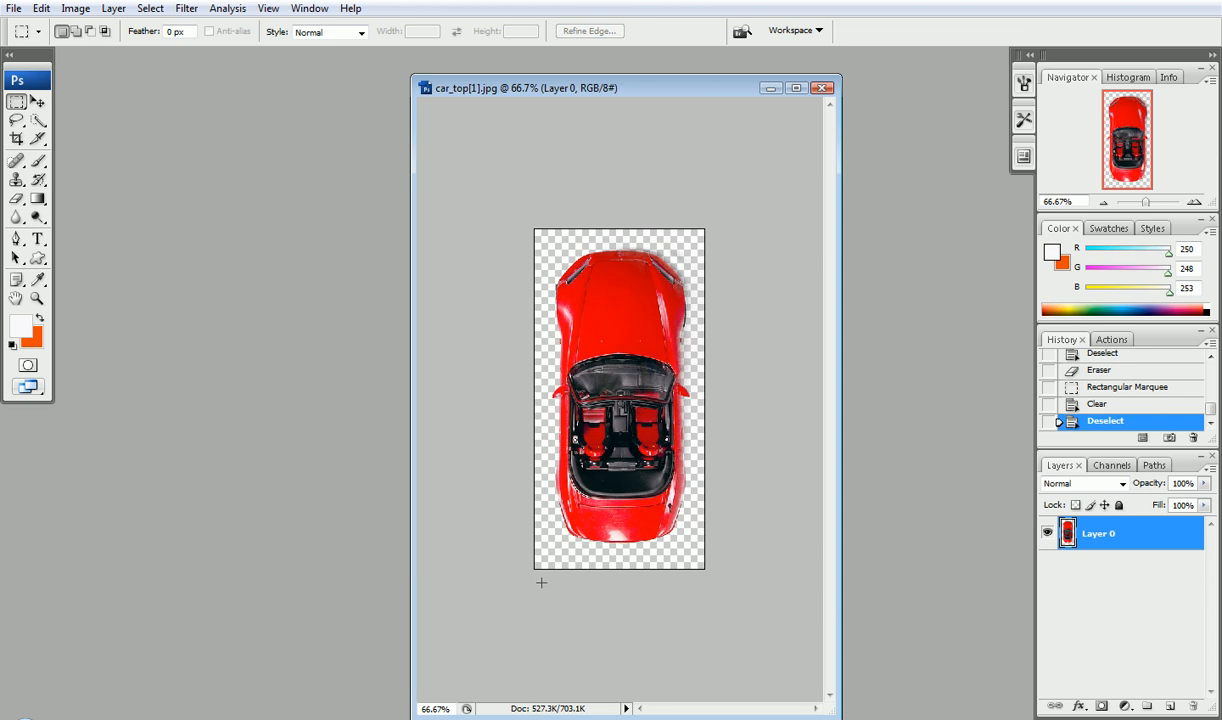
Step: Try exporting the car with Save for Web as PNG-24 into the MyImages\Afx folder on the Programs (D:) drive
{"action": "left_click", "coordinate": [14, 8]}
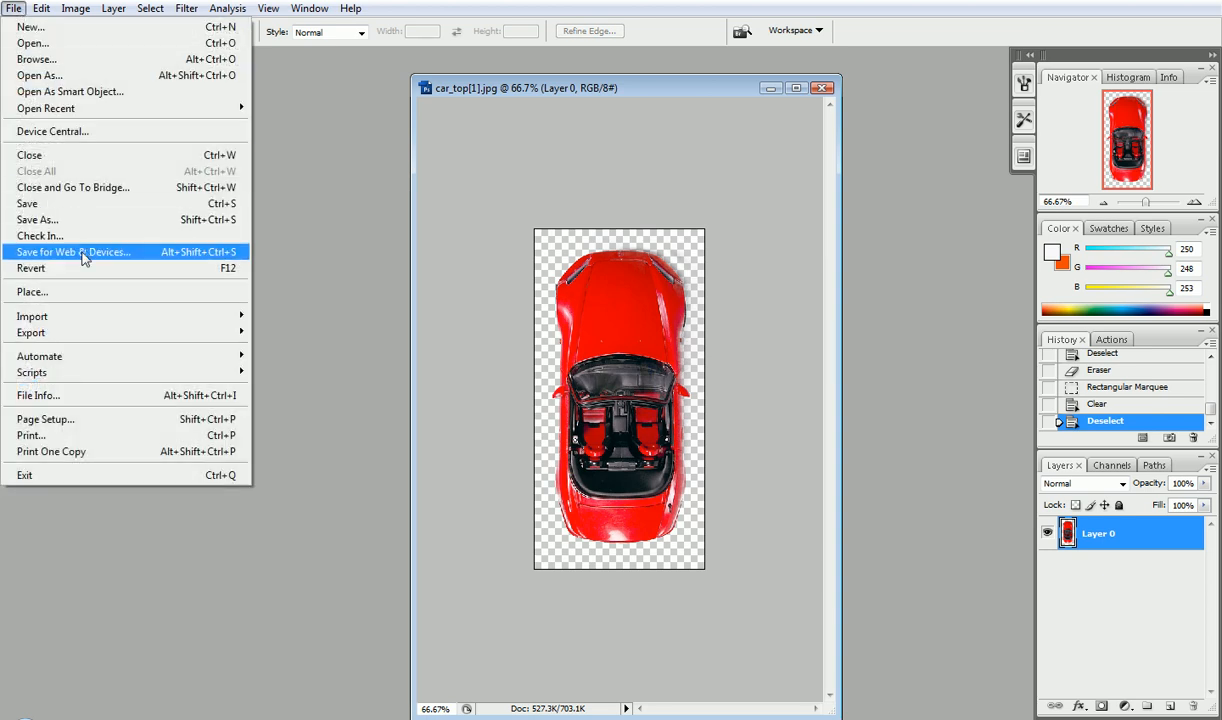
{"action": "left_click", "coordinate": [80, 252]}
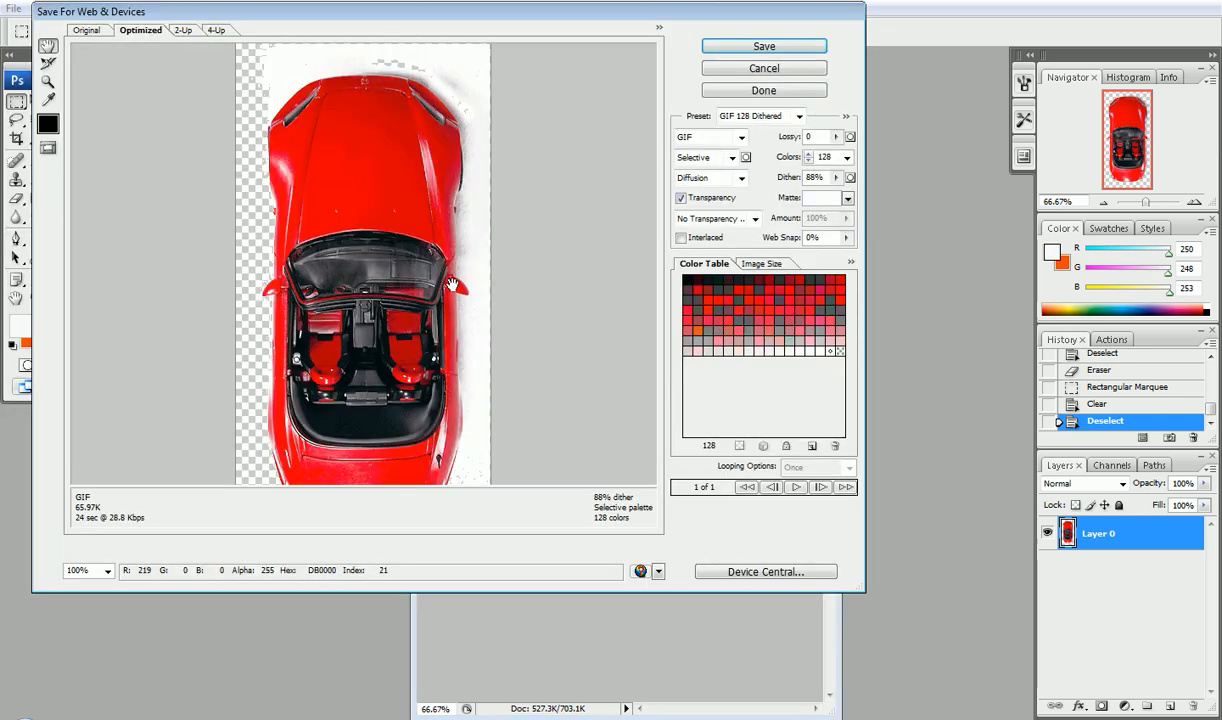
{"action": "left_click", "coordinate": [737, 118]}
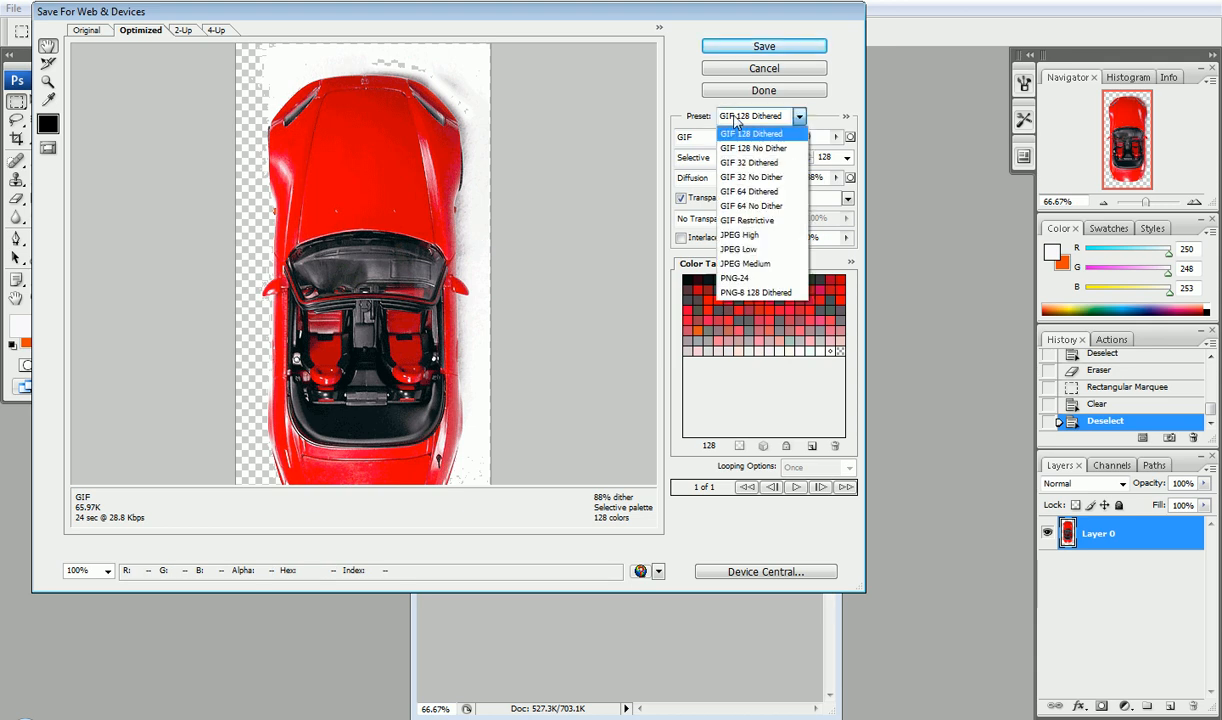
{"action": "left_click", "coordinate": [734, 278]}
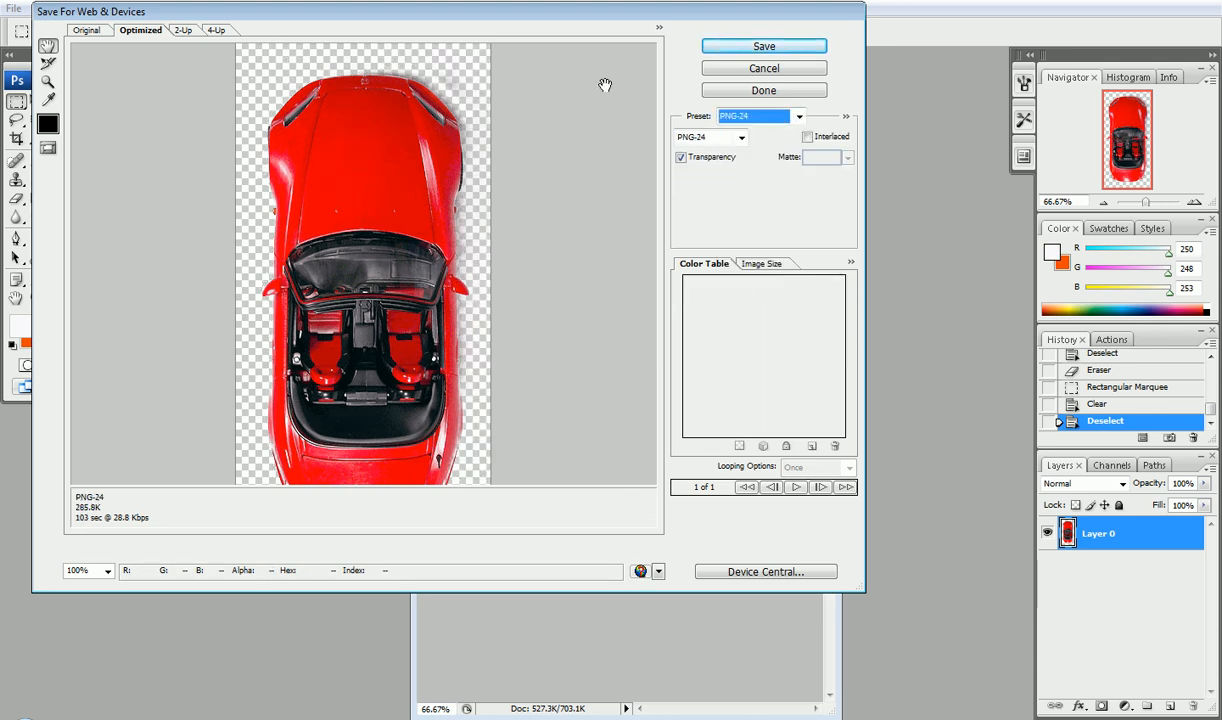
{"action": "left_click", "coordinate": [722, 47]}
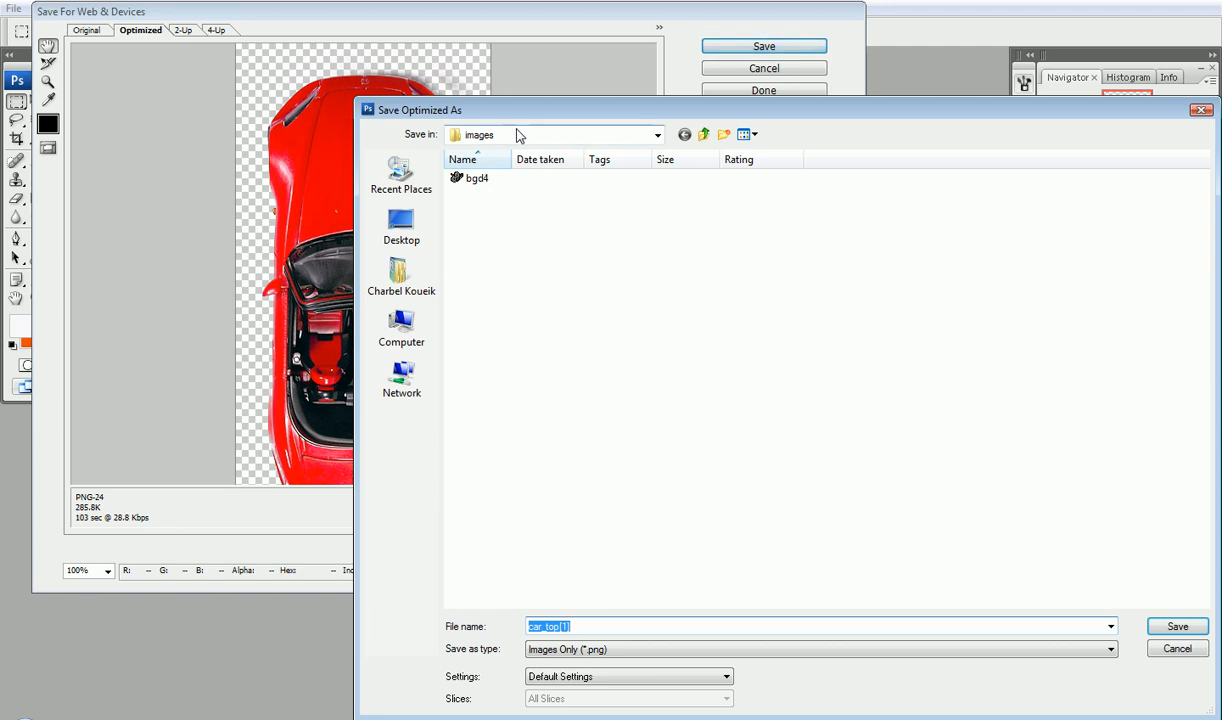
{"action": "left_click", "coordinate": [517, 134]}
{"action": "left_click", "coordinate": [510, 248]}
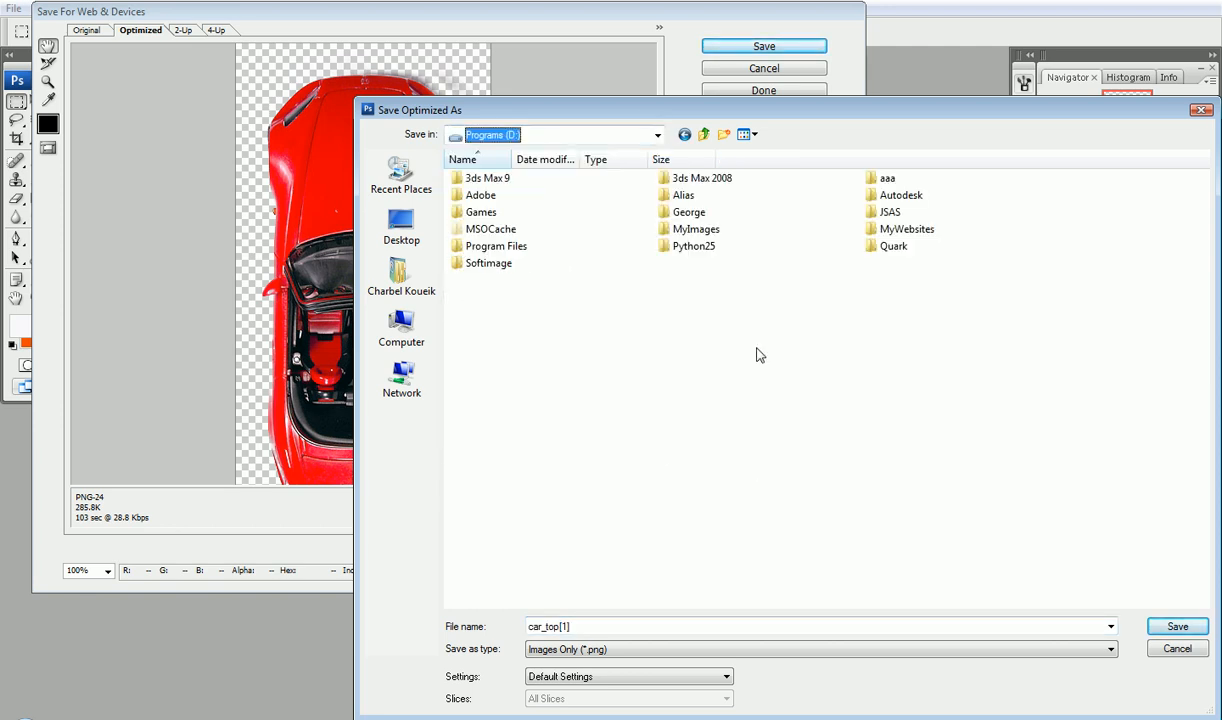
{"action": "double_click", "coordinate": [696, 229]}
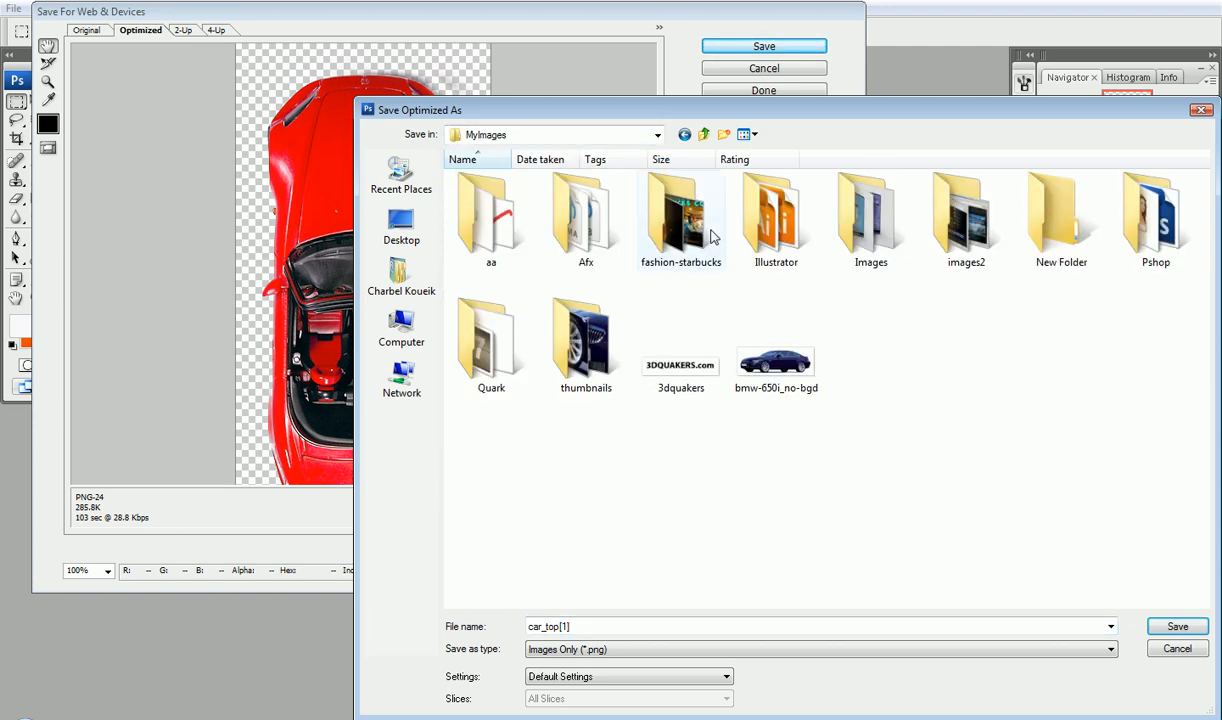
{"action": "double_click", "coordinate": [588, 238]}
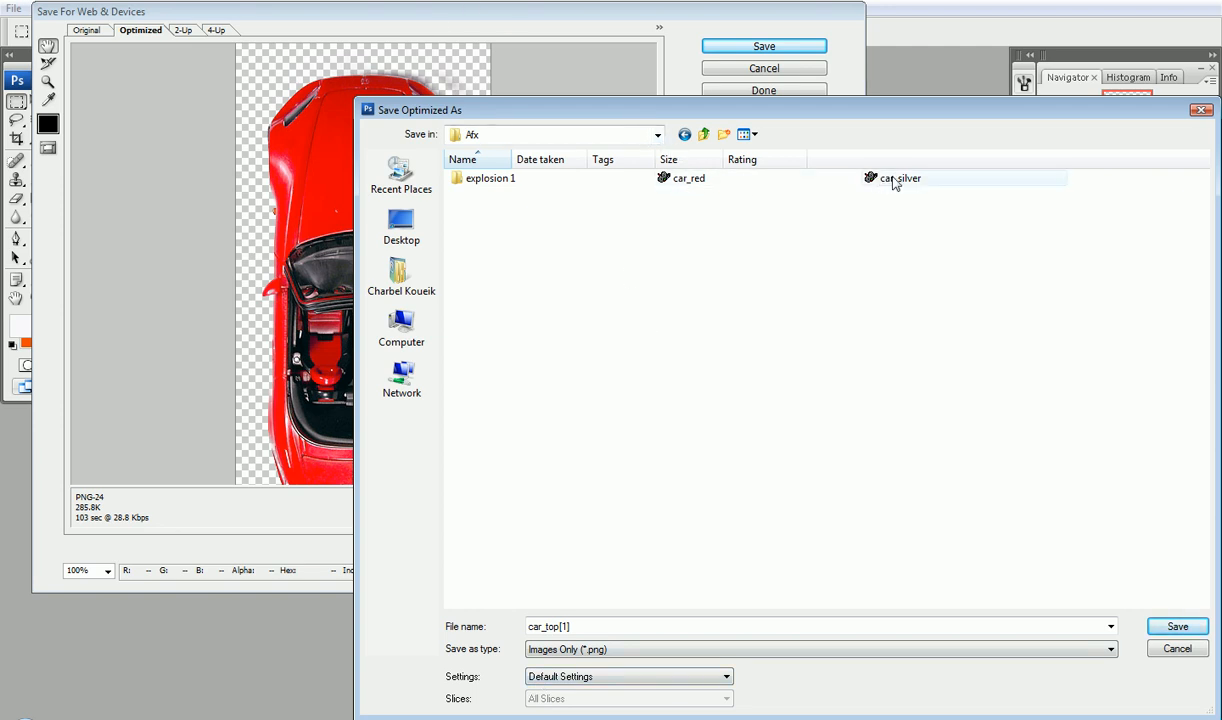
{"action": "left_click", "coordinate": [1172, 649]}
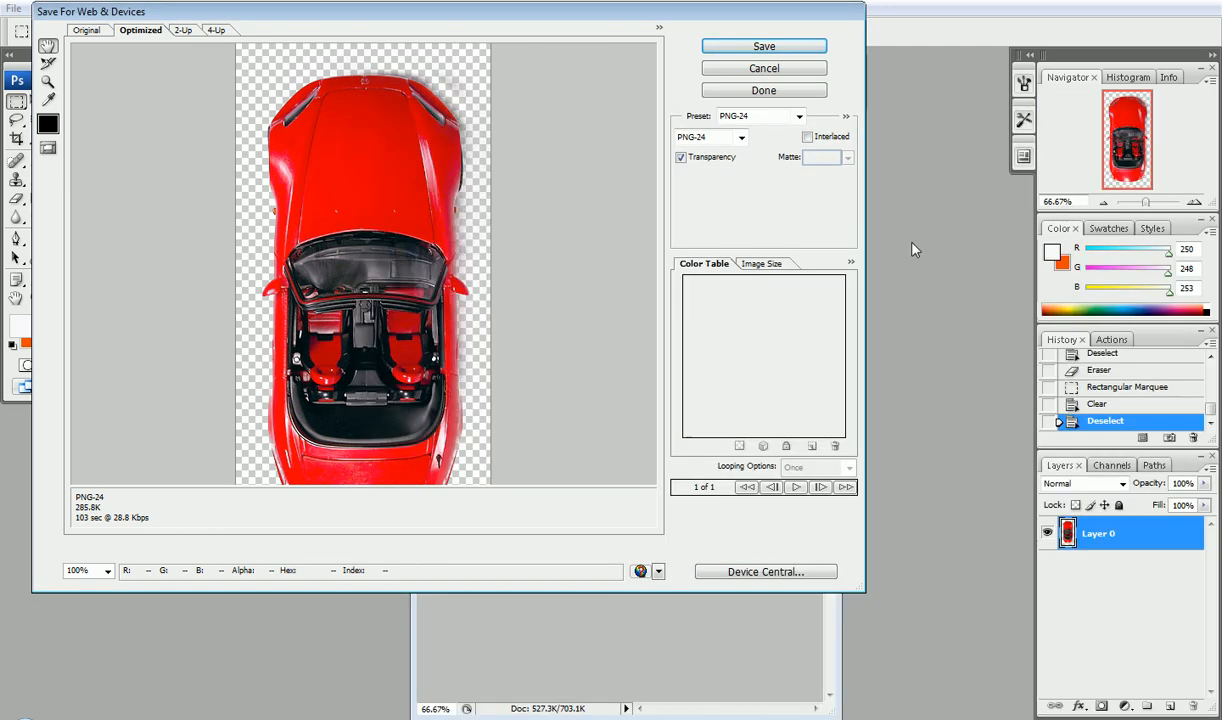
{"action": "left_click", "coordinate": [821, 74]}
Step: Switch to After Effects and import car_red and car_silver from the Afx folder as footage
{"action": "key", "text": "alt+Tab"}
{"action": "key", "text": "alt+Tab"}
{"action": "key", "text": "alt+Tab"}
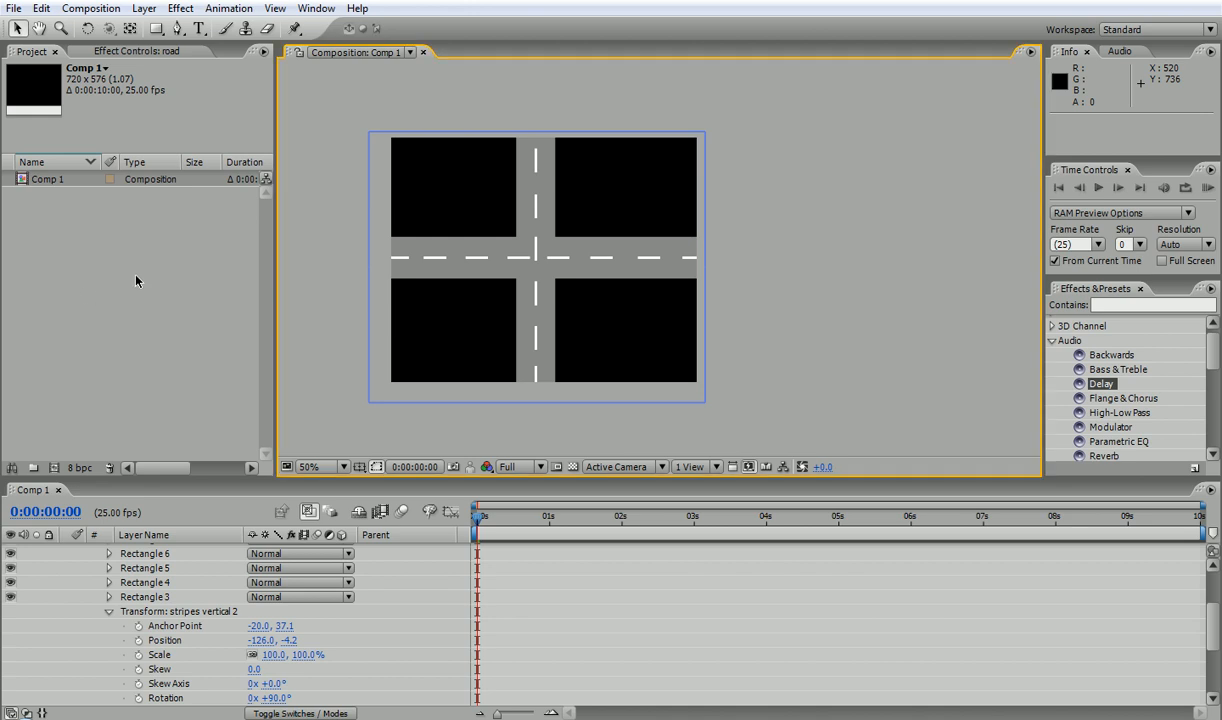
{"action": "double_click", "coordinate": [136, 281]}
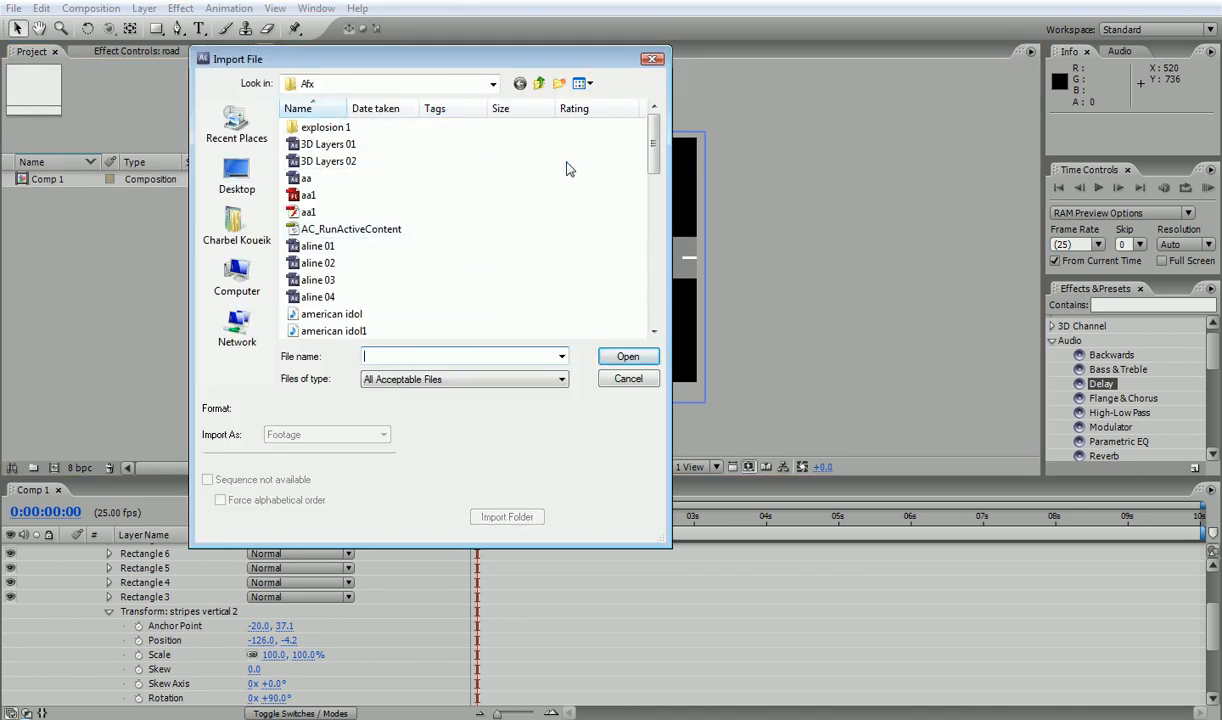
{"action": "left_click_drag", "start_coordinate": [648, 157], "coordinate": [651, 204]}
{"action": "left_click", "coordinate": [318, 250]}
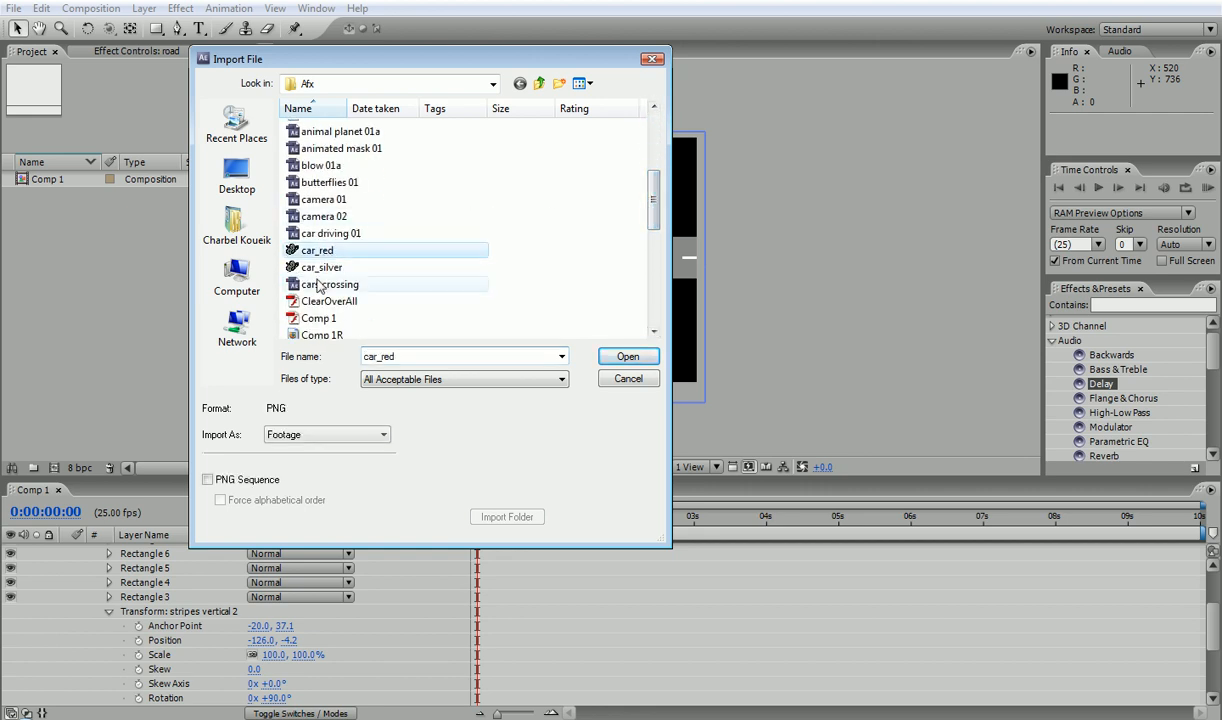
{"action": "left_click", "coordinate": [318, 267], "text": "shift"}
{"action": "left_click", "coordinate": [628, 356]}
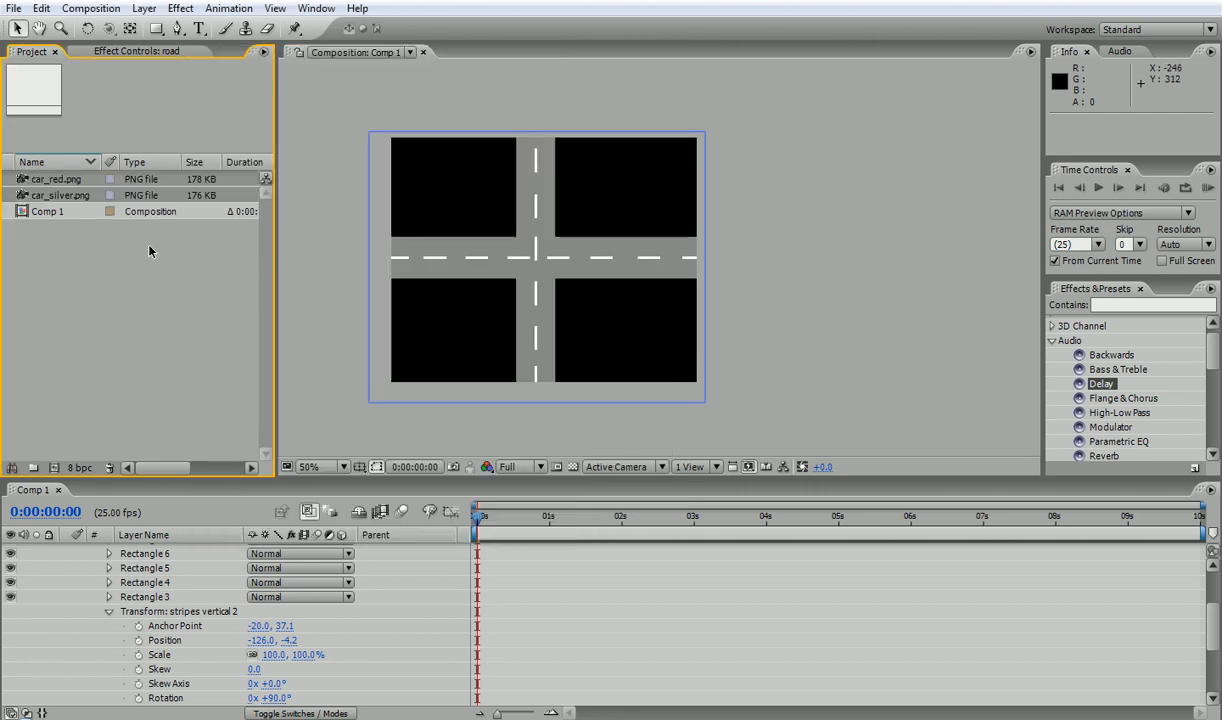
Step: Add car_red.png to Comp 1 over the western arm of the crossroads and rotate it to -90°
{"action": "left_click", "coordinate": [57, 242]}
{"action": "left_click_drag", "start_coordinate": [60, 180], "coordinate": [451, 277]}
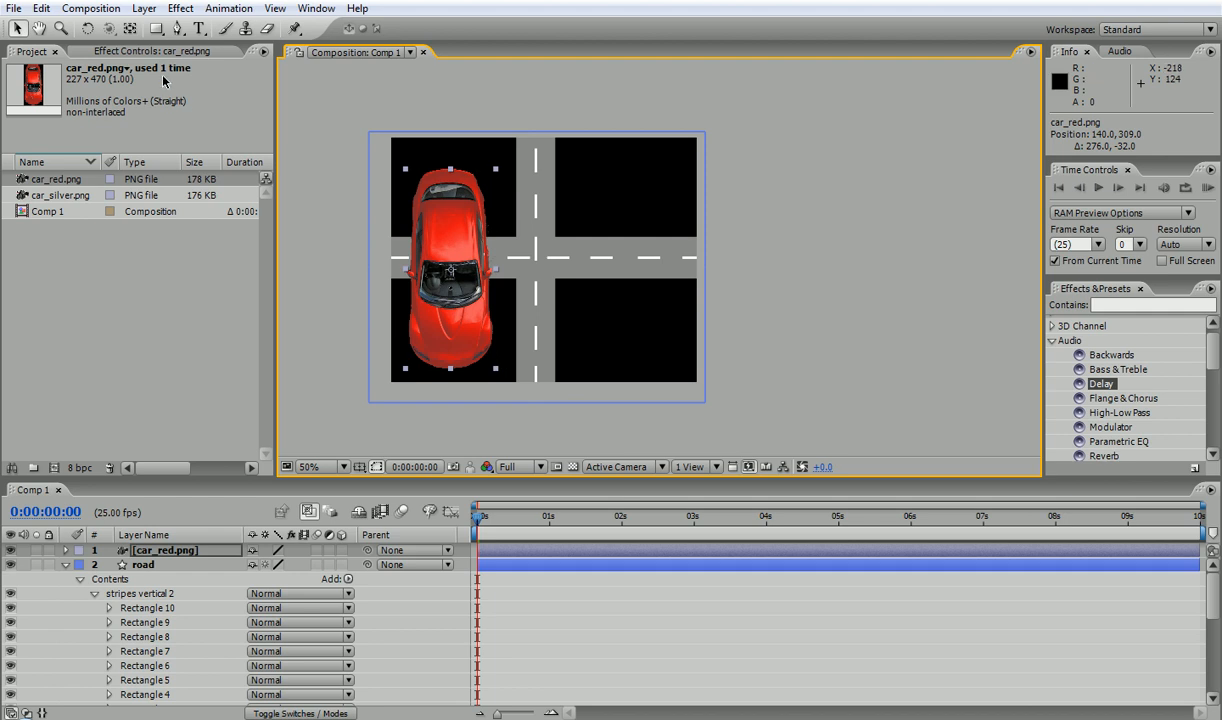
{"action": "left_click", "coordinate": [87, 28]}
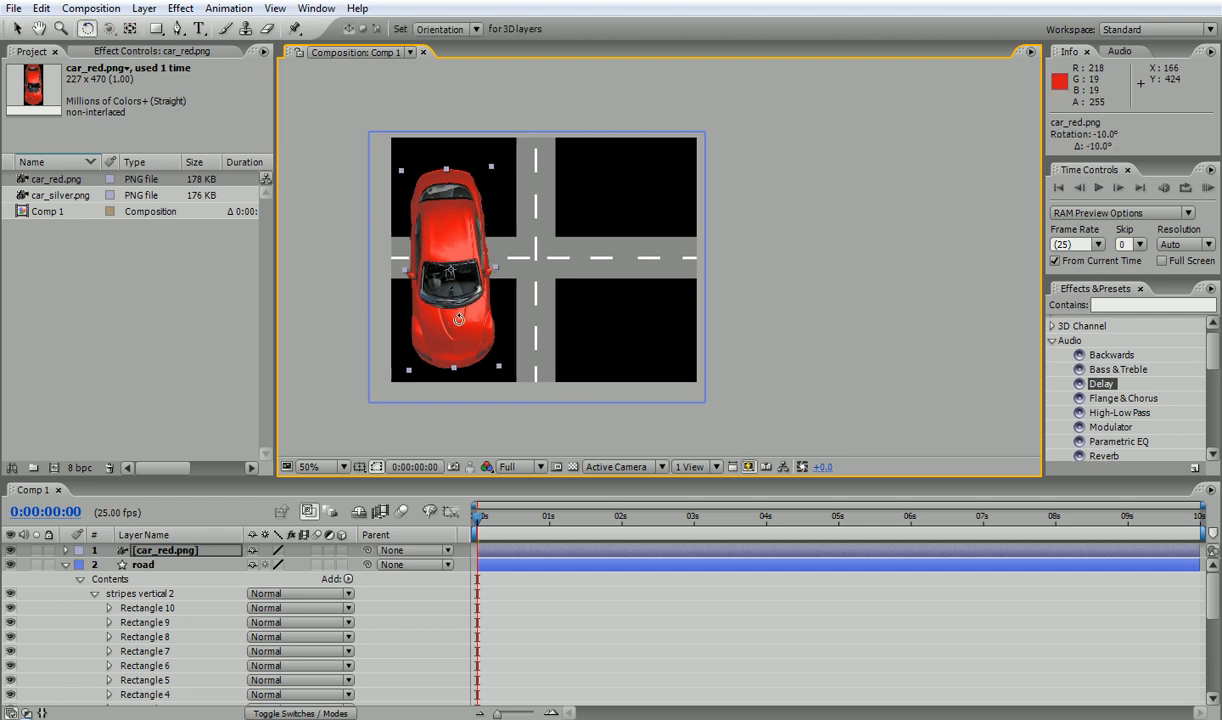
{"action": "left_click_drag", "start_coordinate": [416, 279], "coordinate": [448, 312]}
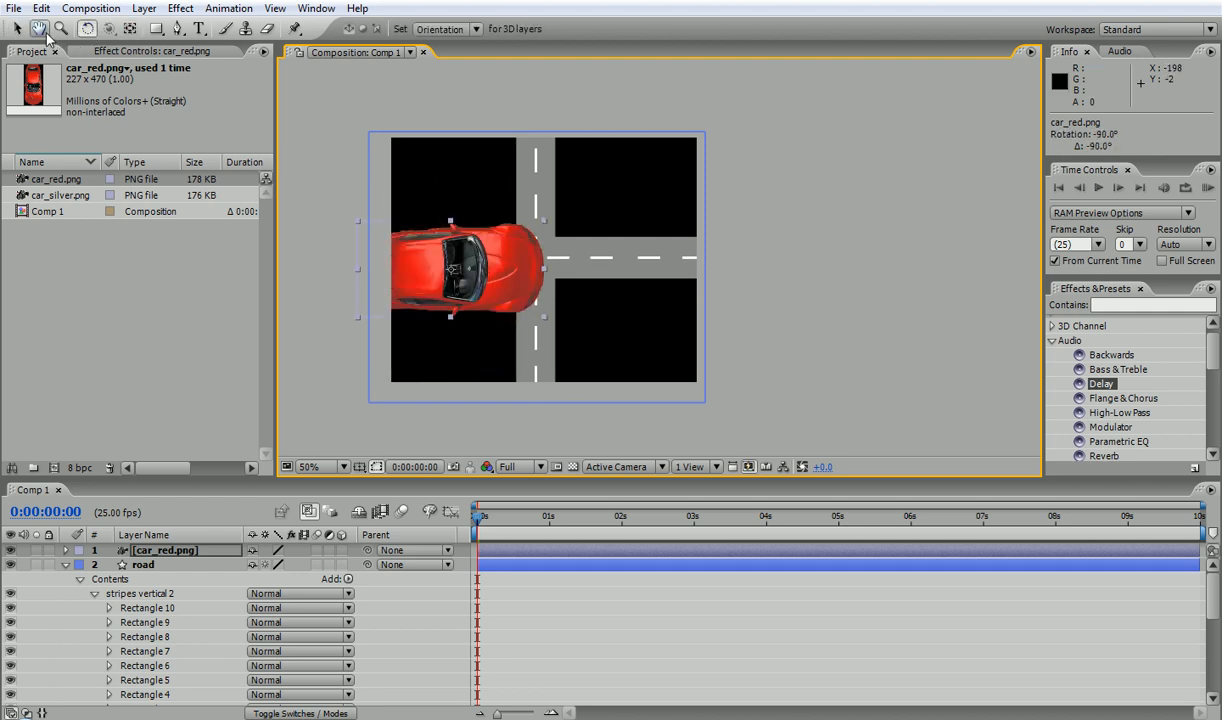
Step: Shrink the red car onto the left end of the horizontal road and set its scale to 22%
{"action": "left_click", "coordinate": [16, 28]}
{"action": "left_click_drag", "start_coordinate": [546, 223], "coordinate": [376, 260]}
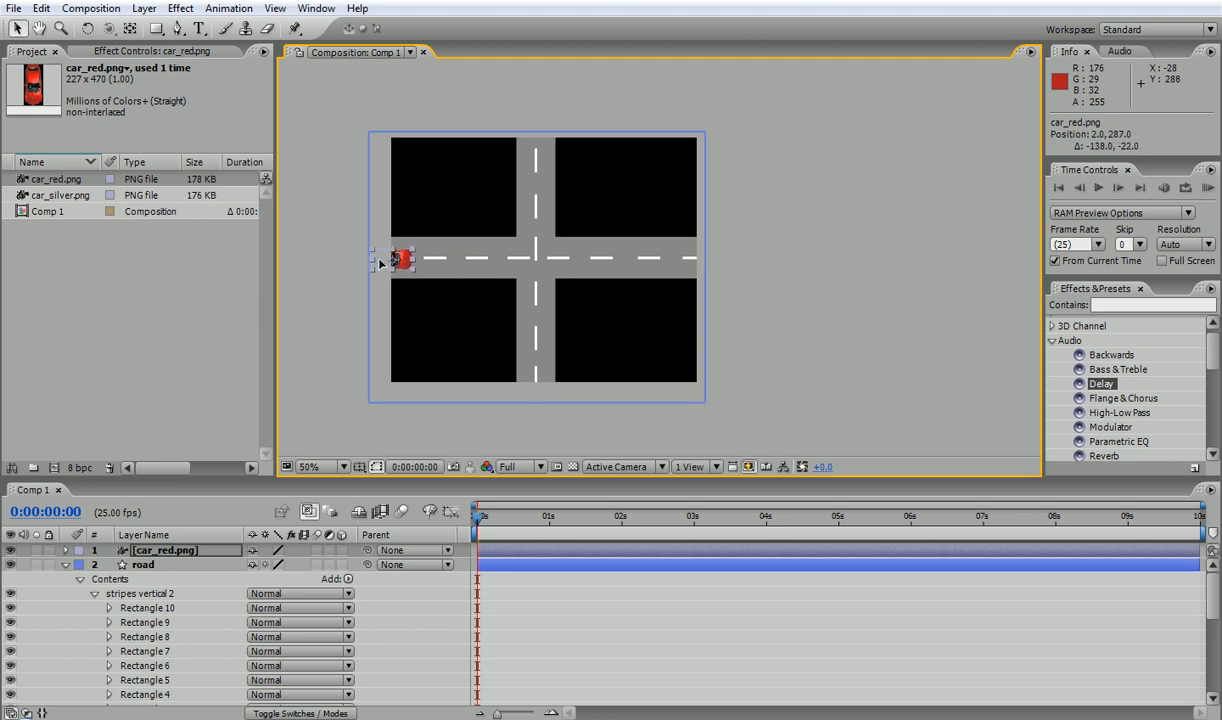
{"action": "left_click", "coordinate": [66, 565]}
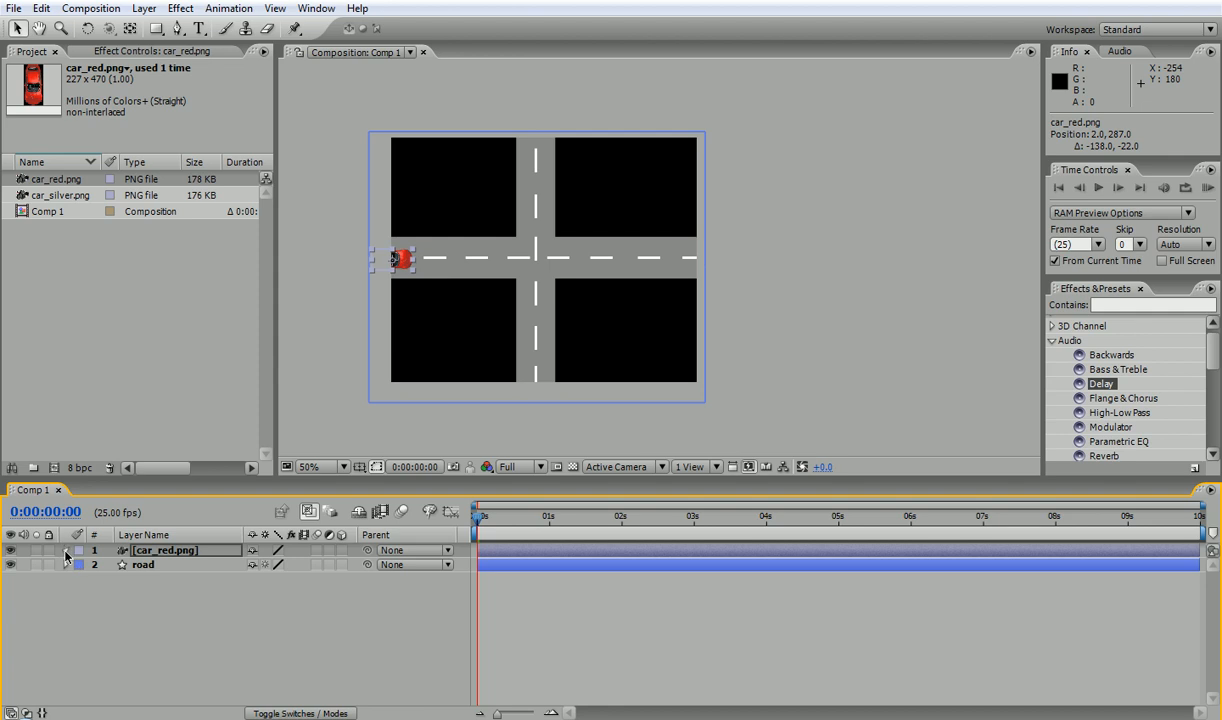
{"action": "left_click", "coordinate": [66, 551]}
{"action": "left_click", "coordinate": [81, 565]}
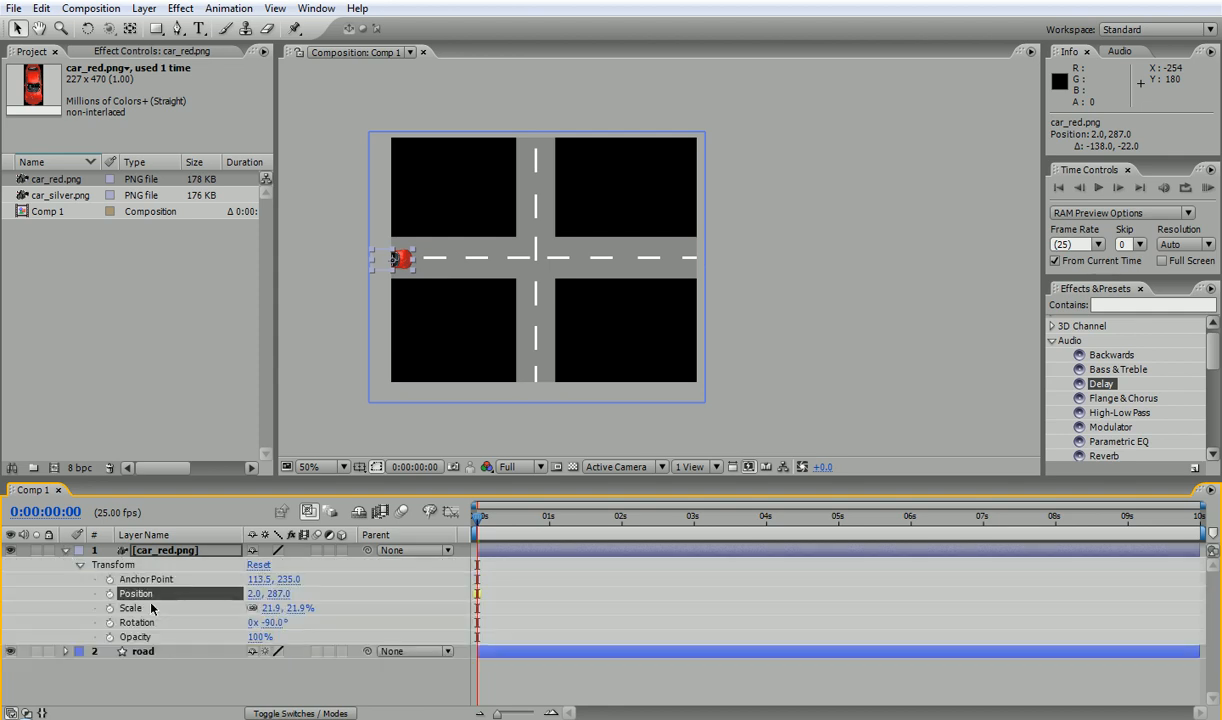
{"action": "left_click", "coordinate": [271, 608]}
{"action": "type", "text": "20"}
{"action": "key", "text": "Return"}
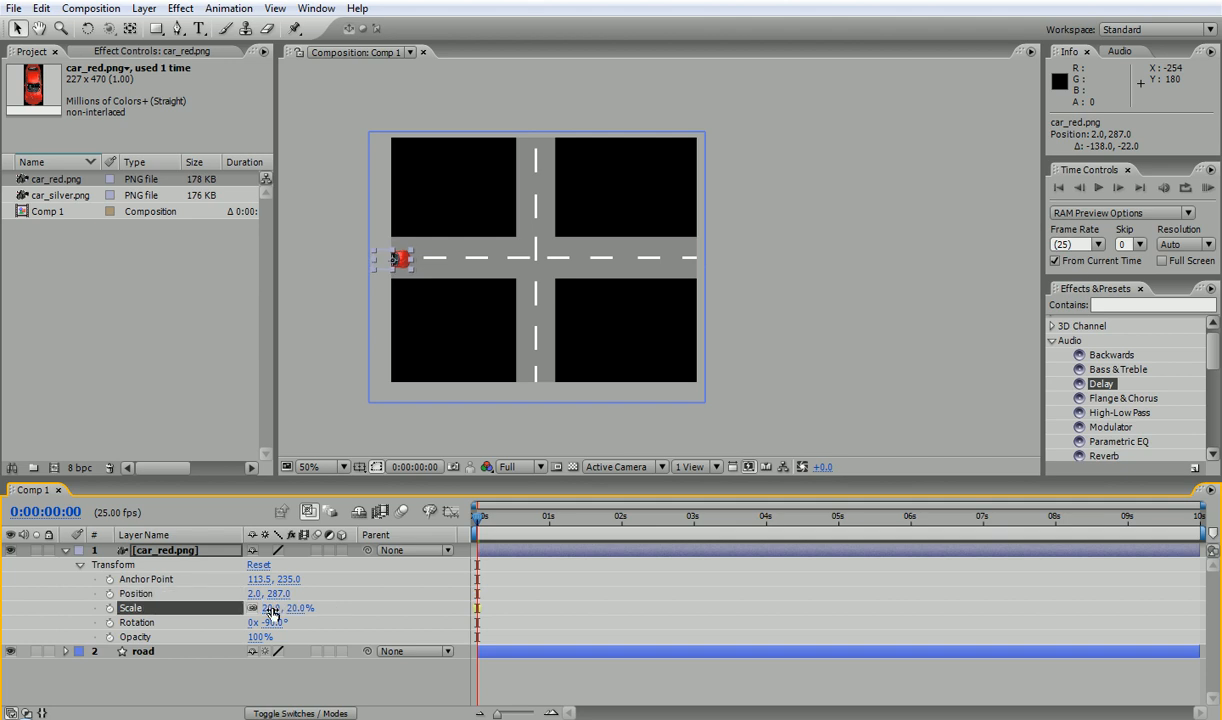
{"action": "left_click", "coordinate": [271, 610]}
{"action": "key", "text": "Return"}
Step: Add car_silver.png to the composition on the upper part of the vertical road and set its scale to 22%
{"action": "left_click_drag", "start_coordinate": [58, 197], "coordinate": [578, 283]}
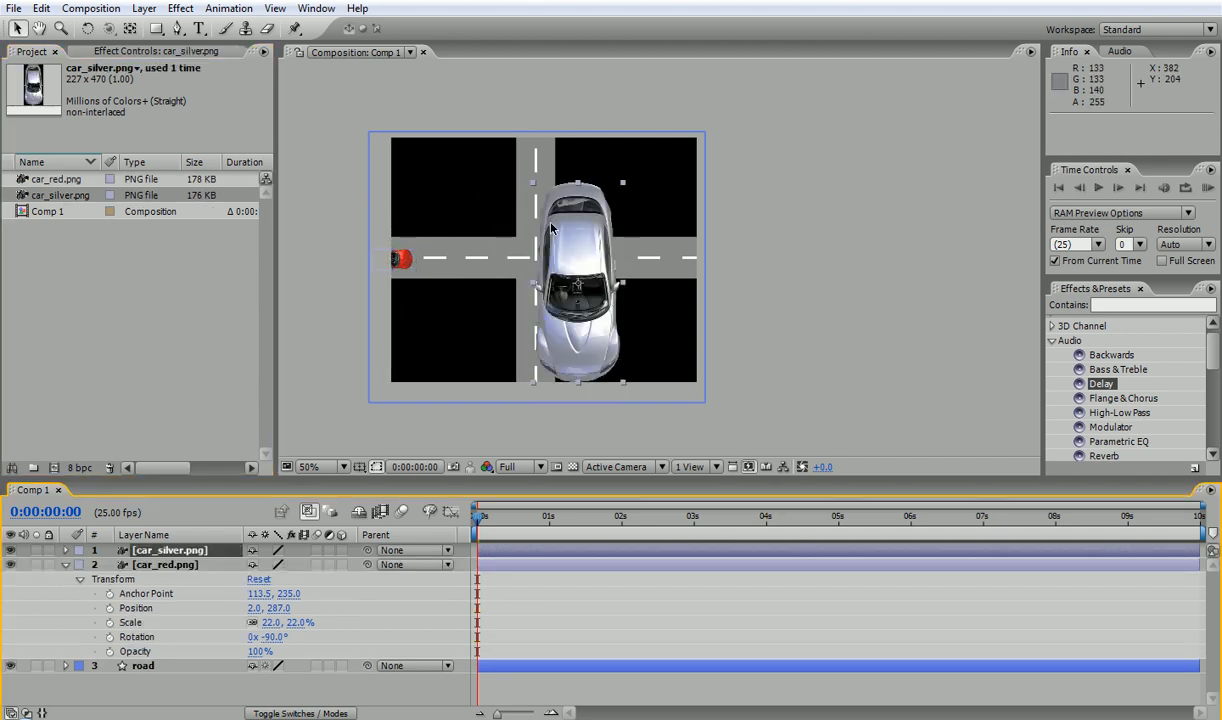
{"action": "left_click_drag", "start_coordinate": [586, 237], "coordinate": [544, 156]}
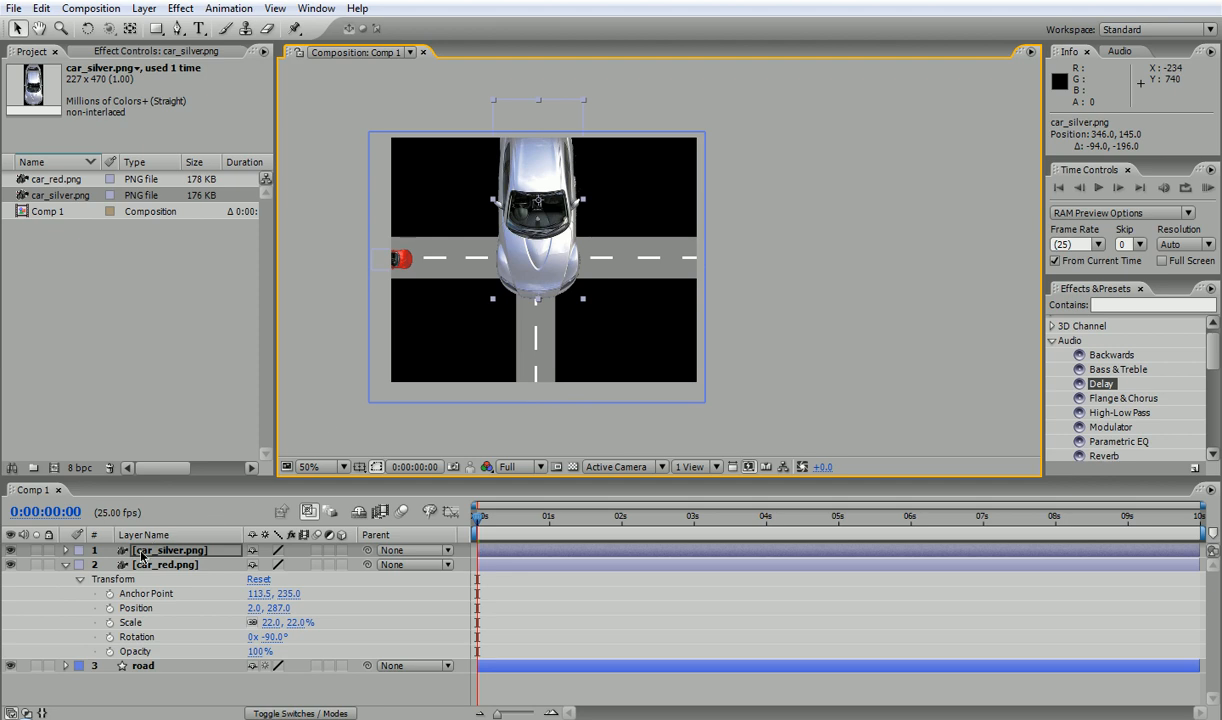
{"action": "key", "text": "s"}
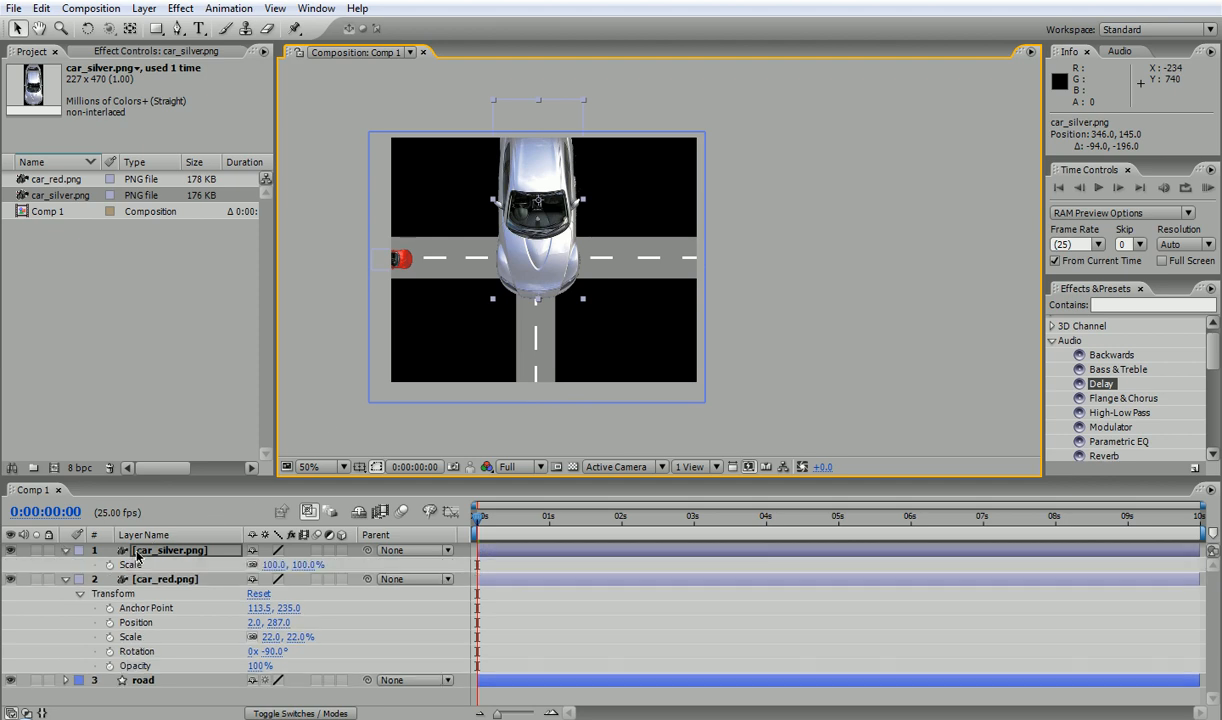
{"action": "left_click", "coordinate": [272, 565]}
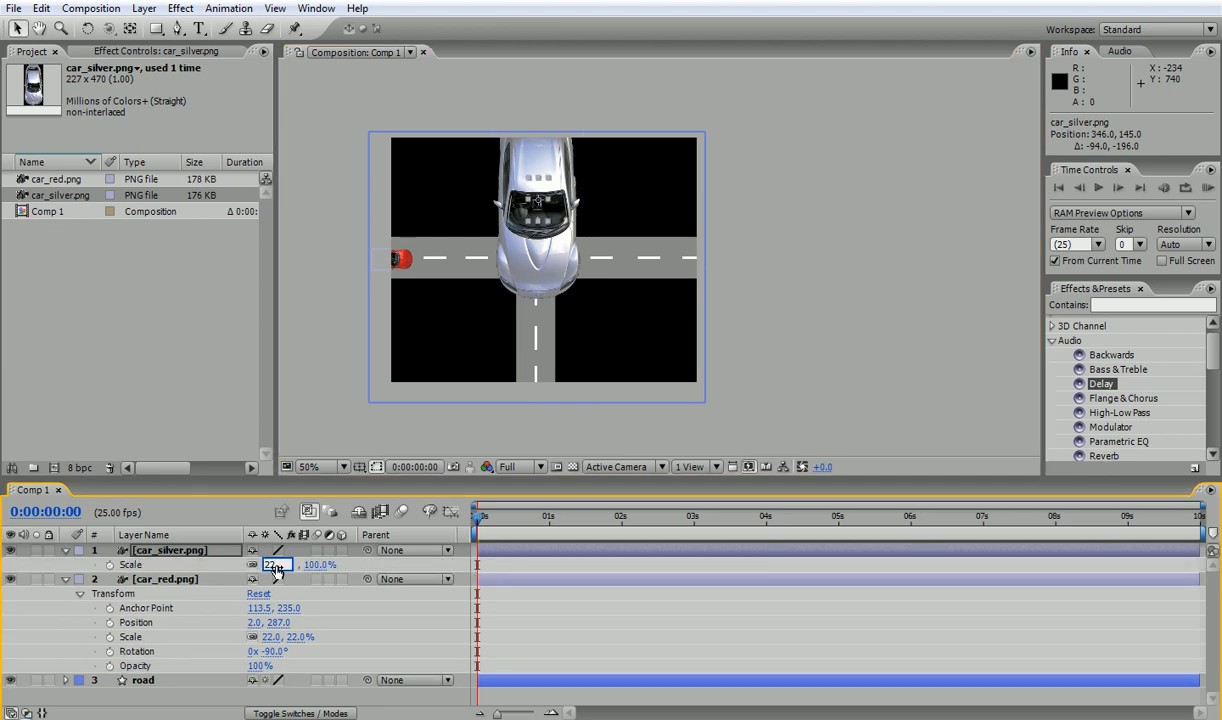
{"action": "type", "text": "22"}
{"action": "key", "text": "Return"}
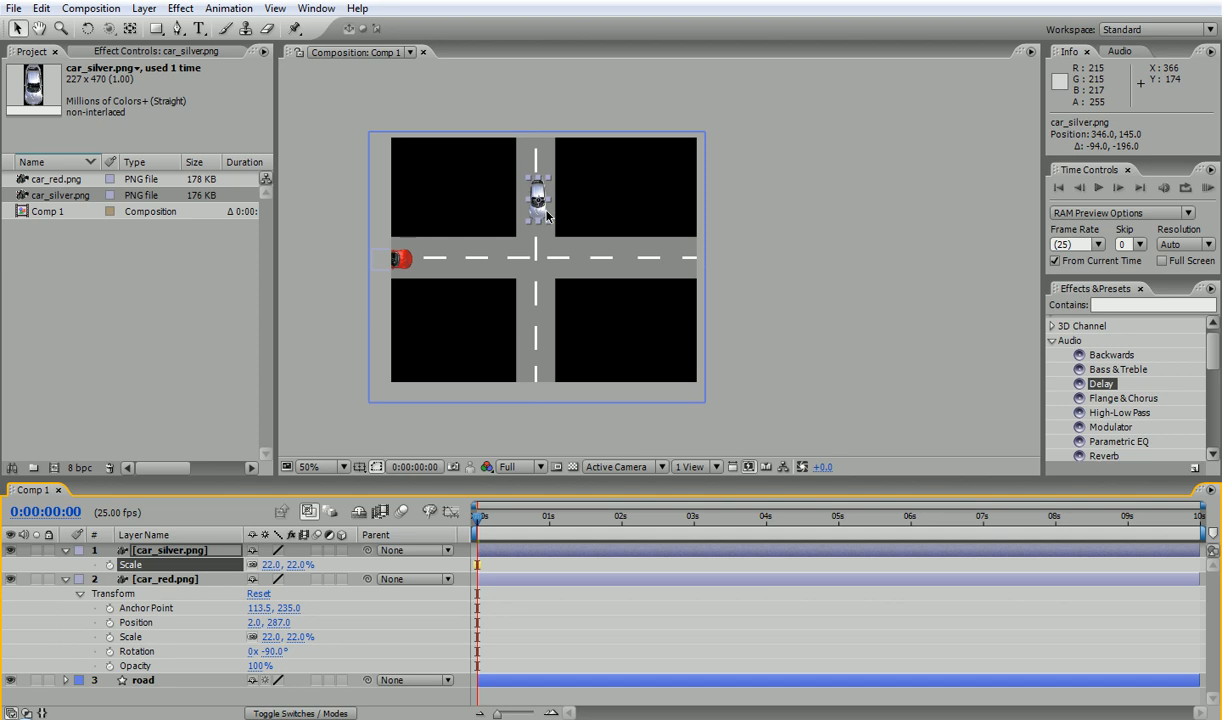
Step: Move the silver car just above the frame and the red car to about -78, 279, just outside the frame's left edge
{"action": "key", "text": "grave"}
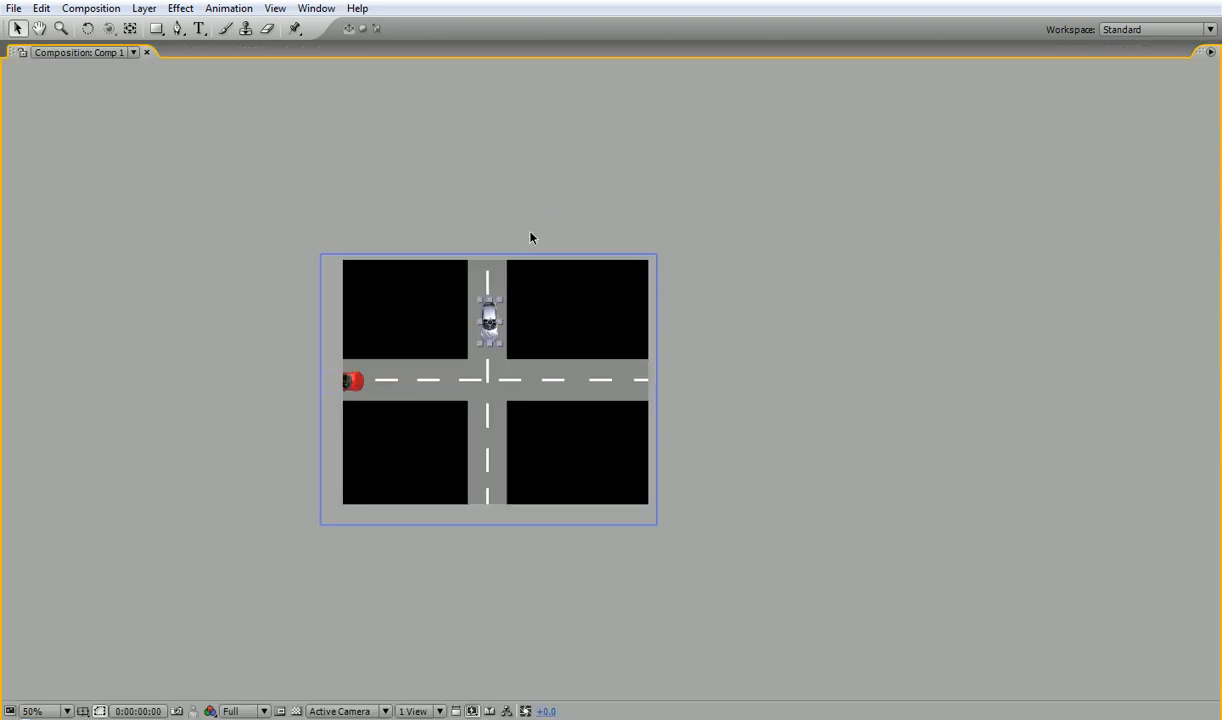
{"action": "left_click_drag", "start_coordinate": [491, 318], "coordinate": [489, 228]}
{"action": "left_click_drag", "start_coordinate": [357, 385], "coordinate": [322, 382]}
{"action": "key", "text": "grave"}
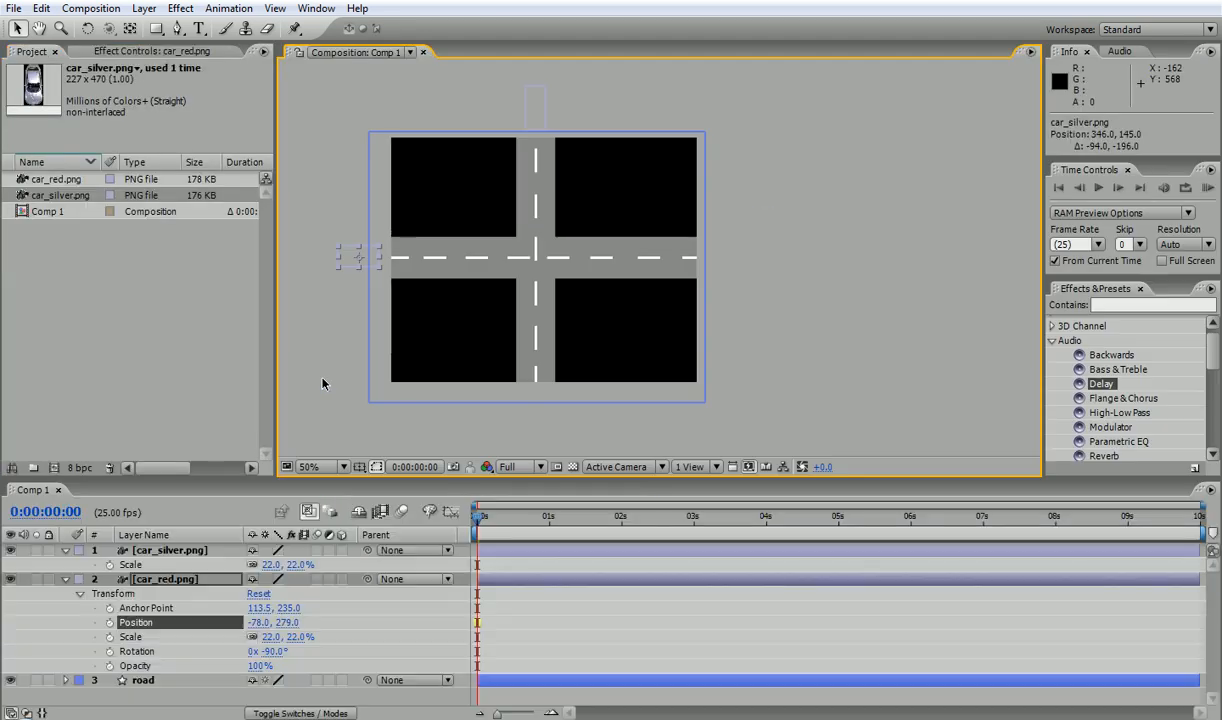
Step: Set a starting Position keyframe at 0:00:00:00 for the red car waiting outside the frame's left edge
{"action": "key", "text": "space"}
{"action": "left_click_drag", "start_coordinate": [408, 332], "coordinate": [458, 327]}
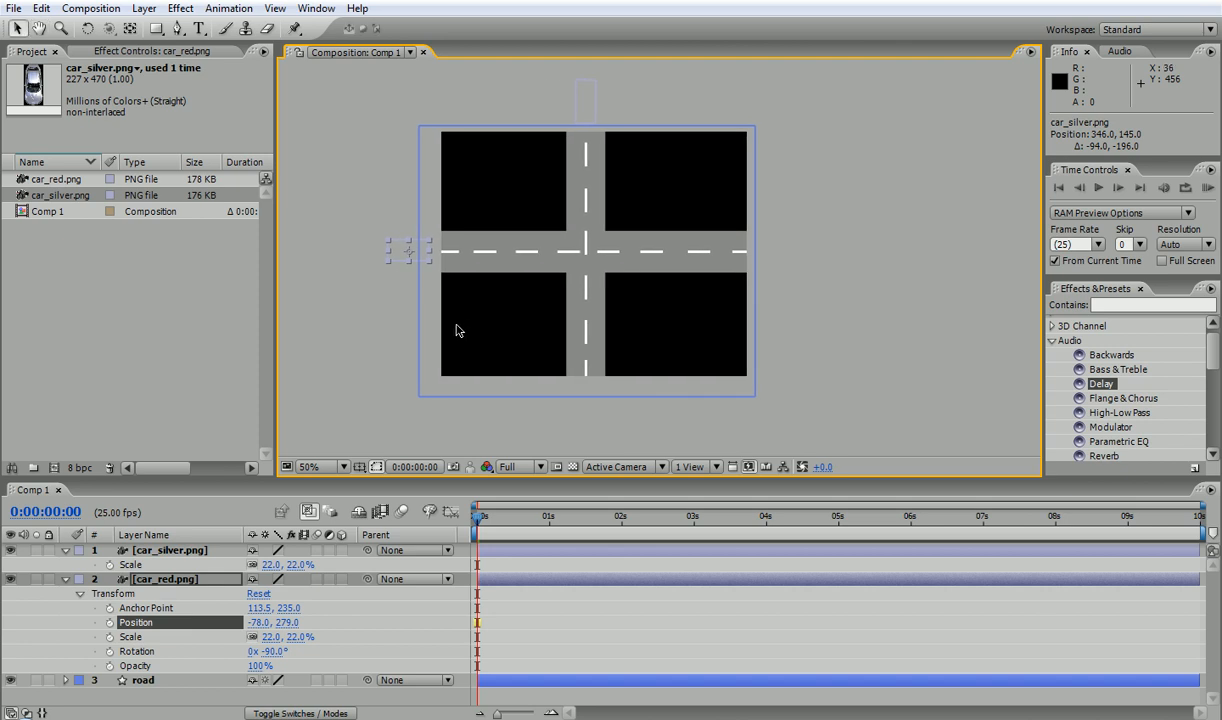
{"action": "left_click", "coordinate": [593, 90]}
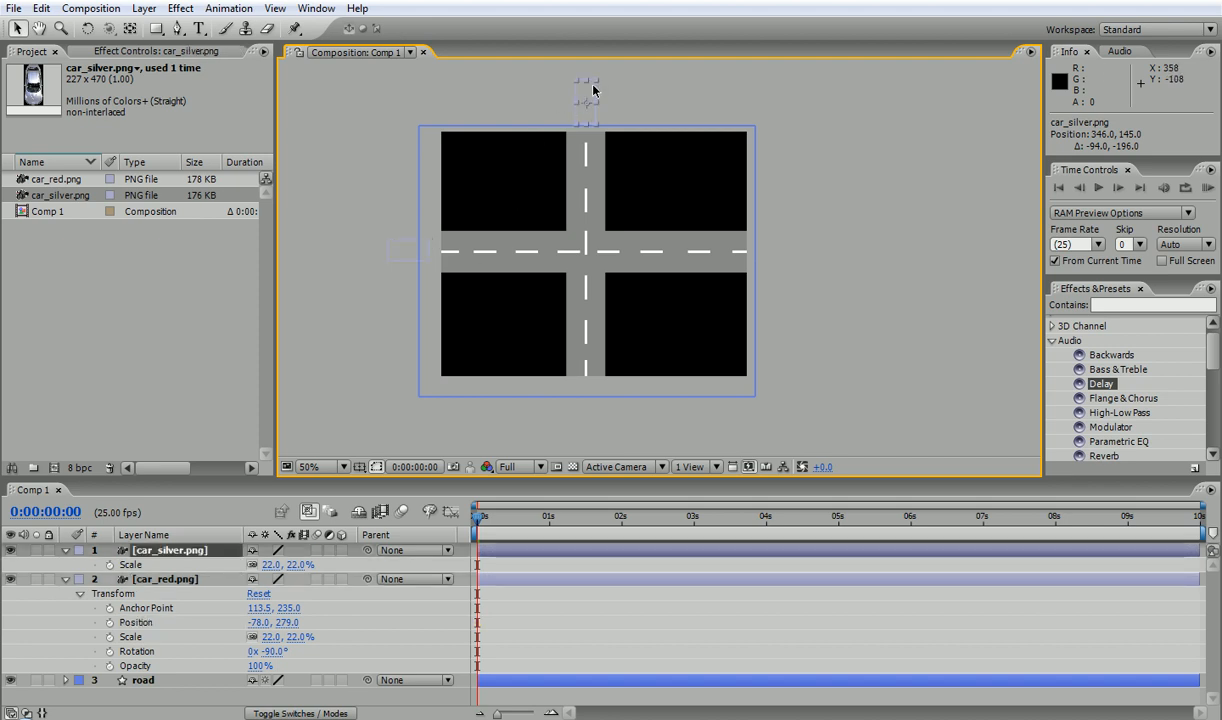
{"action": "left_click", "coordinate": [398, 258]}
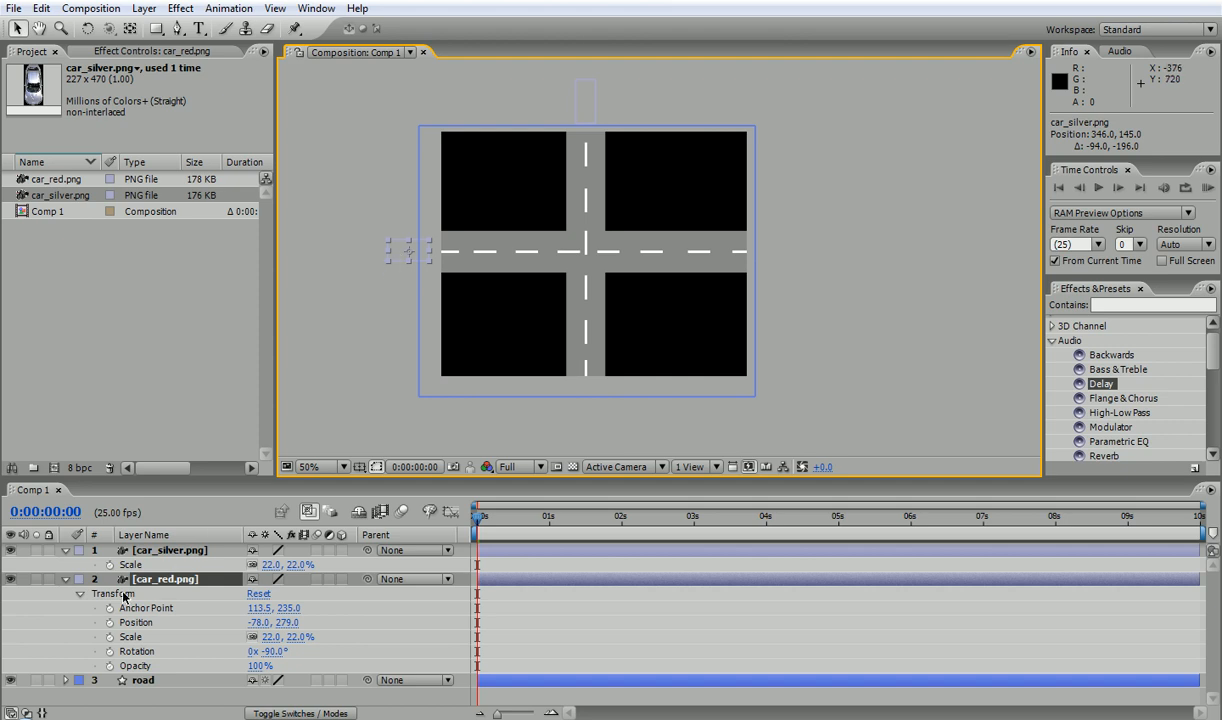
{"action": "left_click", "coordinate": [110, 623]}
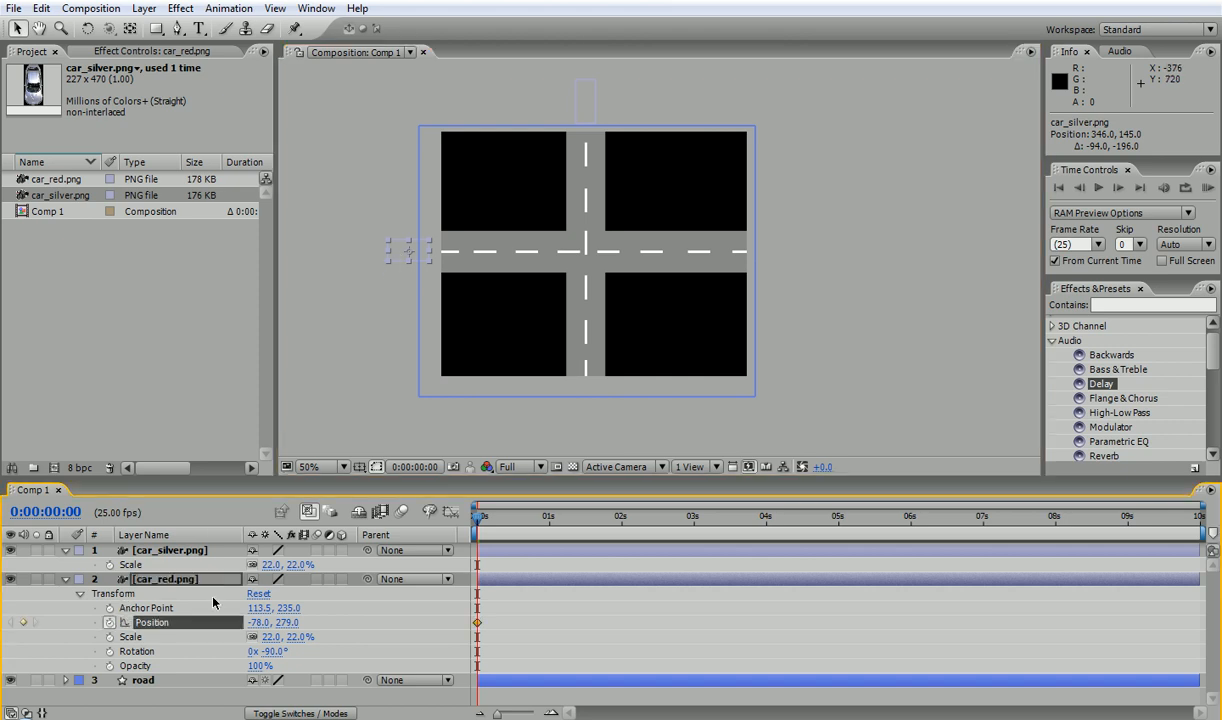
Step: Keyframe the red car beyond the frame's right edge at 796, 279 at 3 seconds, and preview its drive
{"action": "left_click_drag", "start_coordinate": [477, 517], "coordinate": [694, 502]}
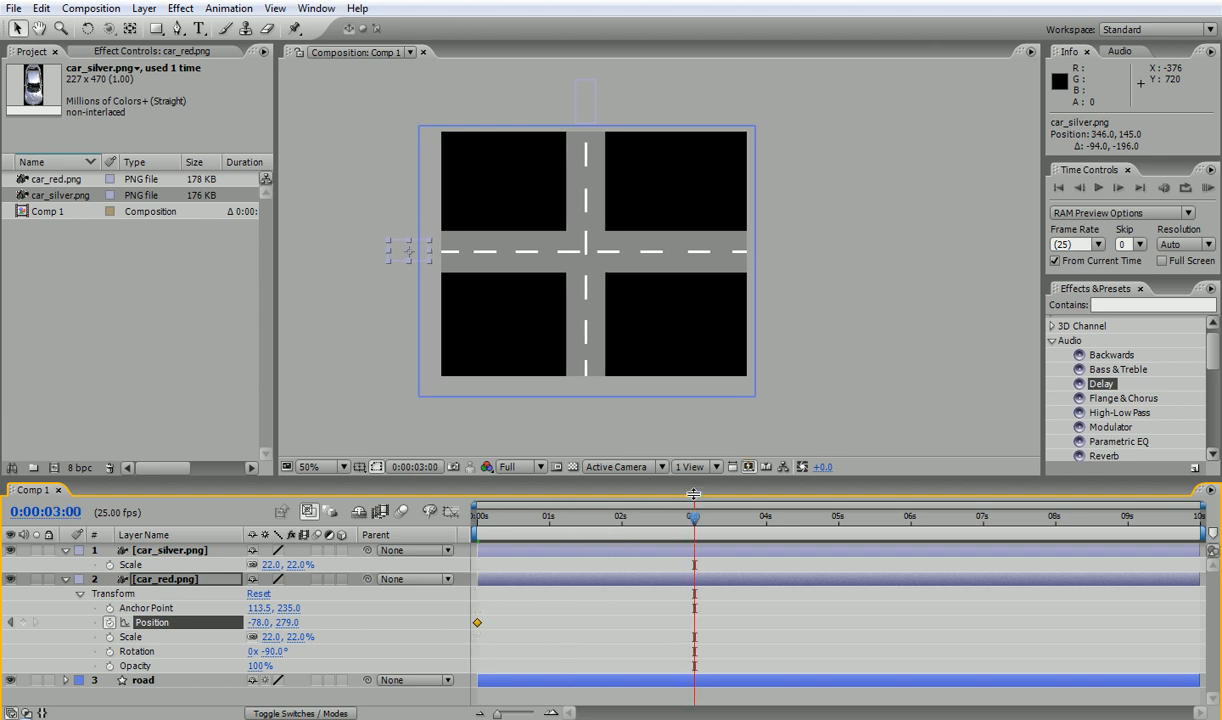
{"action": "left_click_drag", "start_coordinate": [397, 251], "coordinate": [780, 250]}
{"action": "left_click", "coordinate": [1058, 187]}
{"action": "left_click", "coordinate": [1208, 188]}
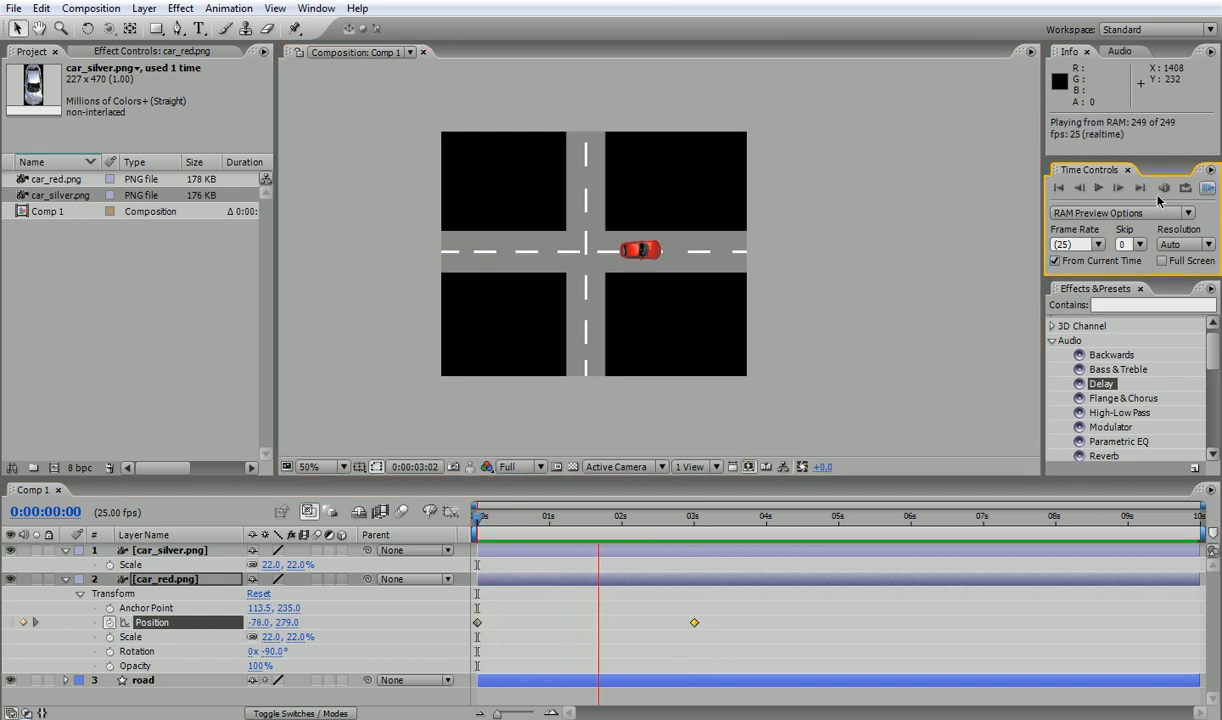
Step: Set a starting Position keyframe at 0:00:00:00 for the silver car waiting above the frame
{"action": "left_click", "coordinate": [1059, 189]}
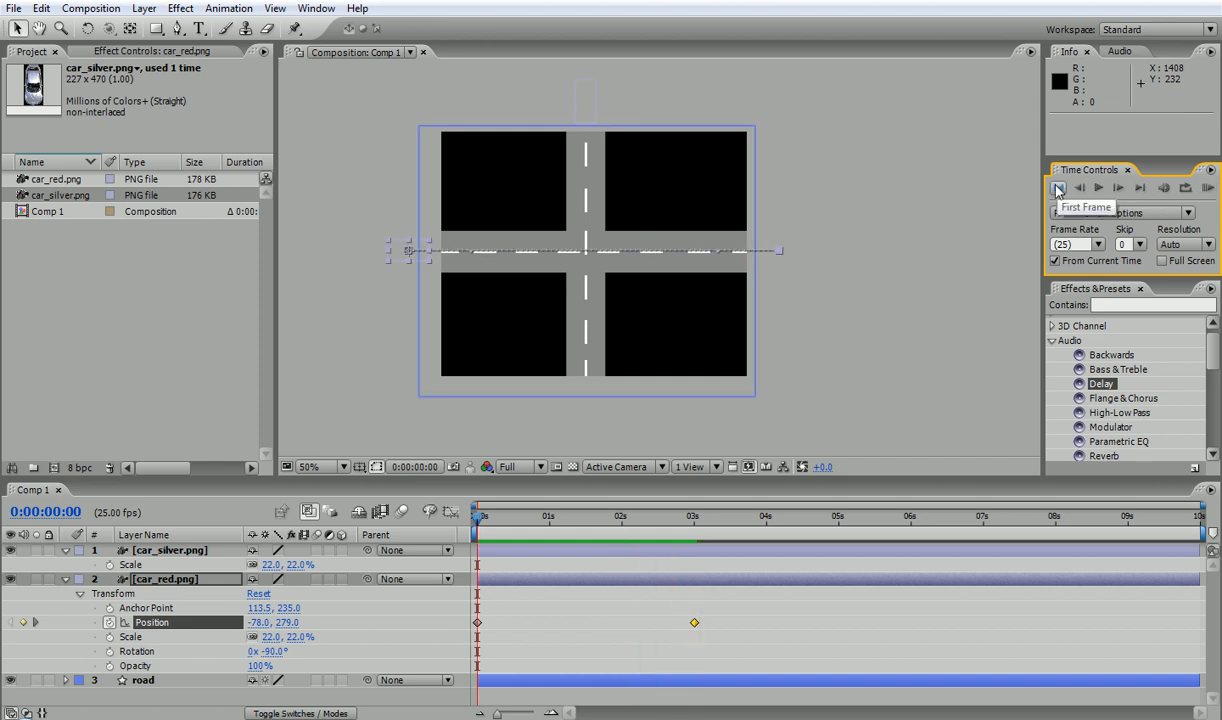
{"action": "left_click", "coordinate": [586, 100]}
{"action": "left_click", "coordinate": [1062, 189]}
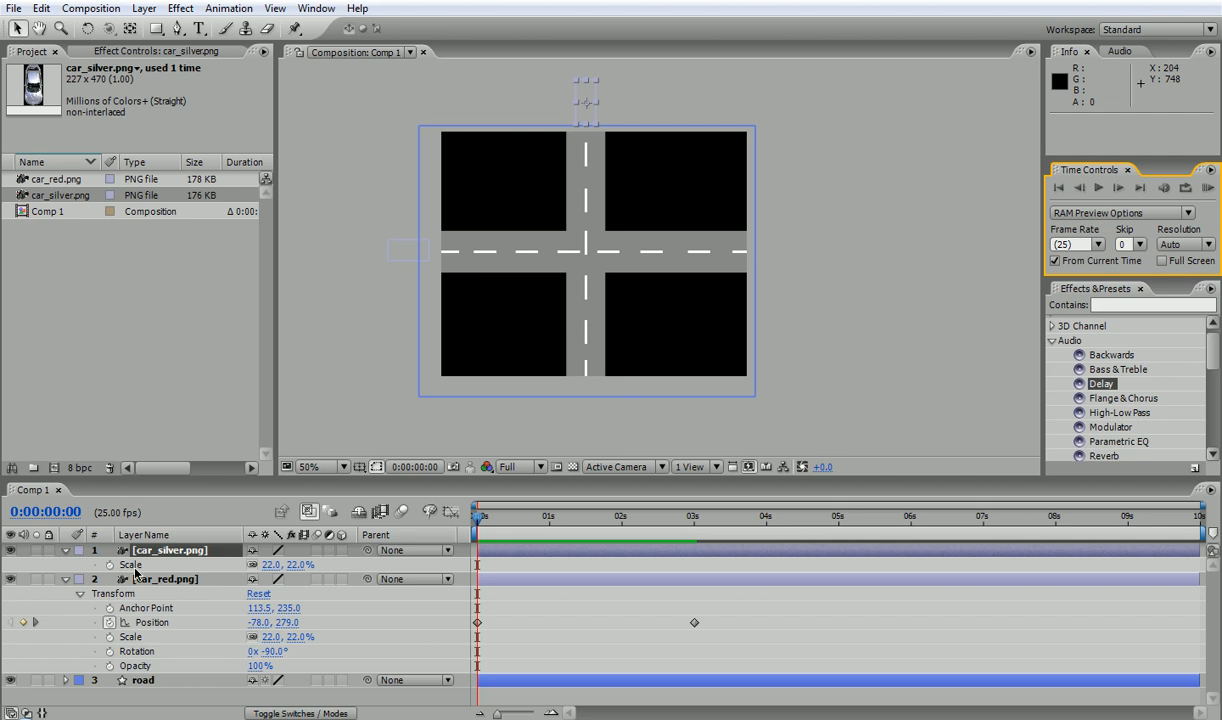
{"action": "left_click", "coordinate": [178, 552]}
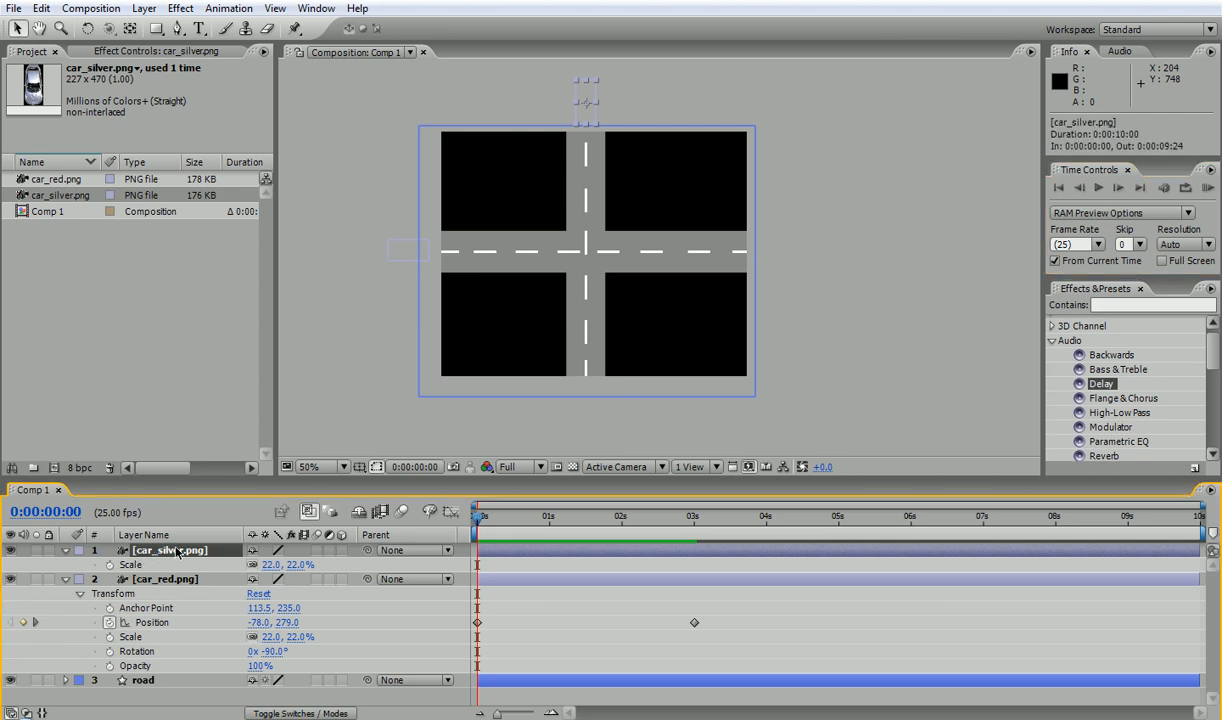
{"action": "key", "text": "p"}
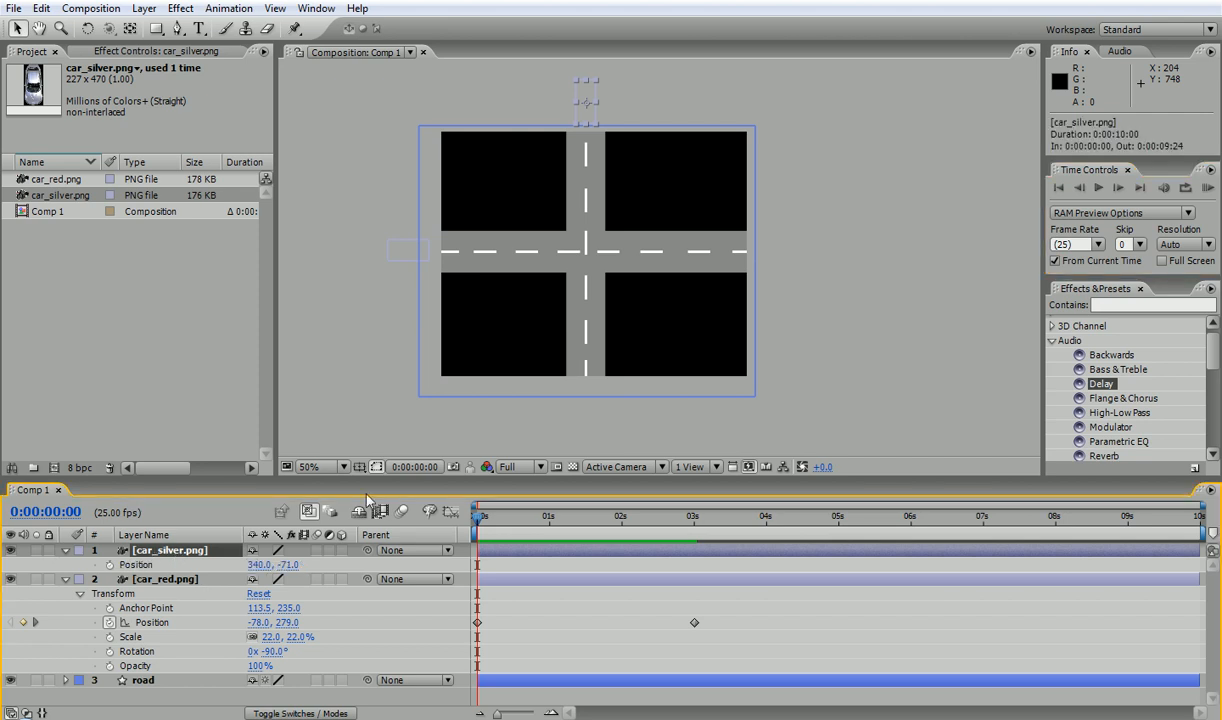
{"action": "left_click", "coordinate": [110, 565]}
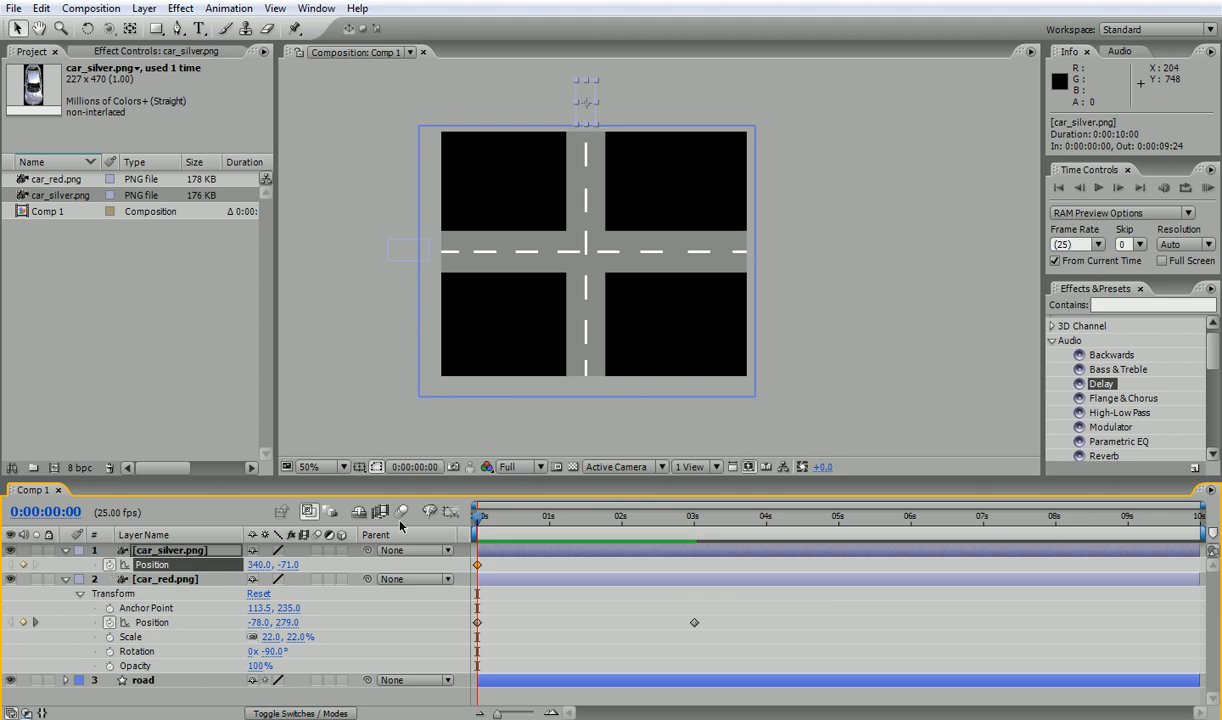
Step: Keyframe the silver car below the frame at 340, 653 at 3 seconds, and preview both cars
{"action": "left_click_drag", "start_coordinate": [480, 522], "coordinate": [697, 533]}
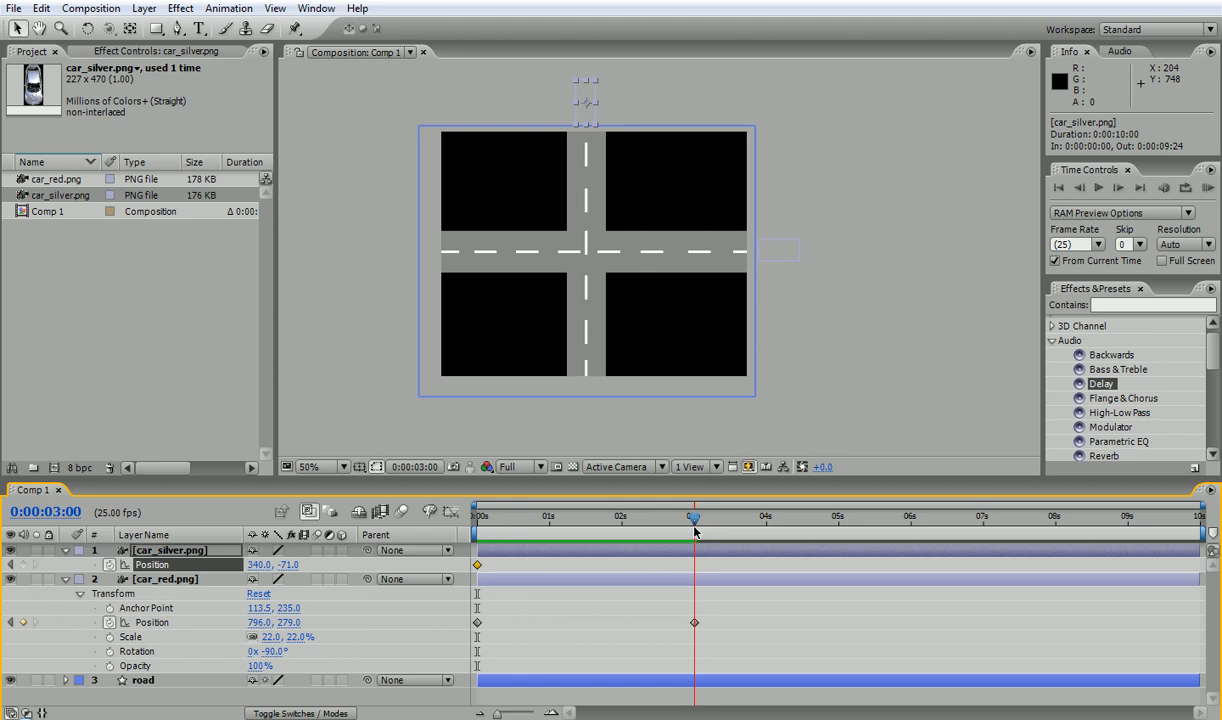
{"action": "left_click_drag", "start_coordinate": [585, 96], "coordinate": [585, 412]}
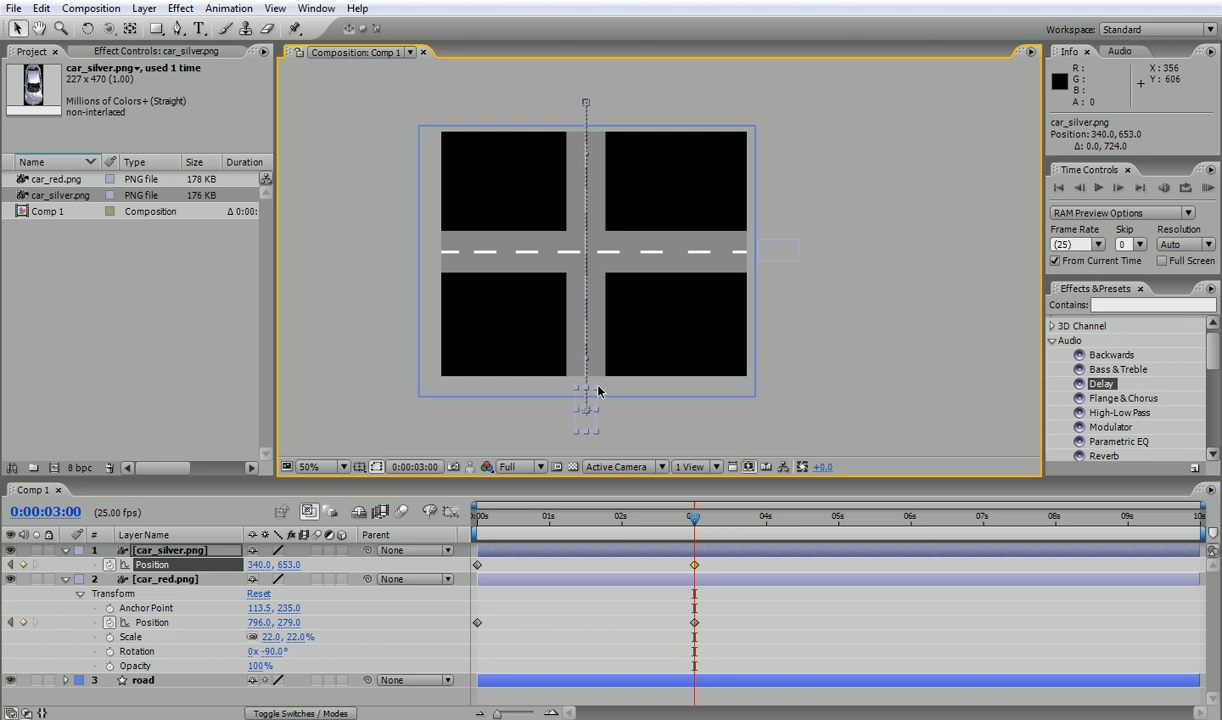
{"action": "left_click", "coordinate": [1060, 187]}
{"action": "left_click", "coordinate": [1208, 188]}
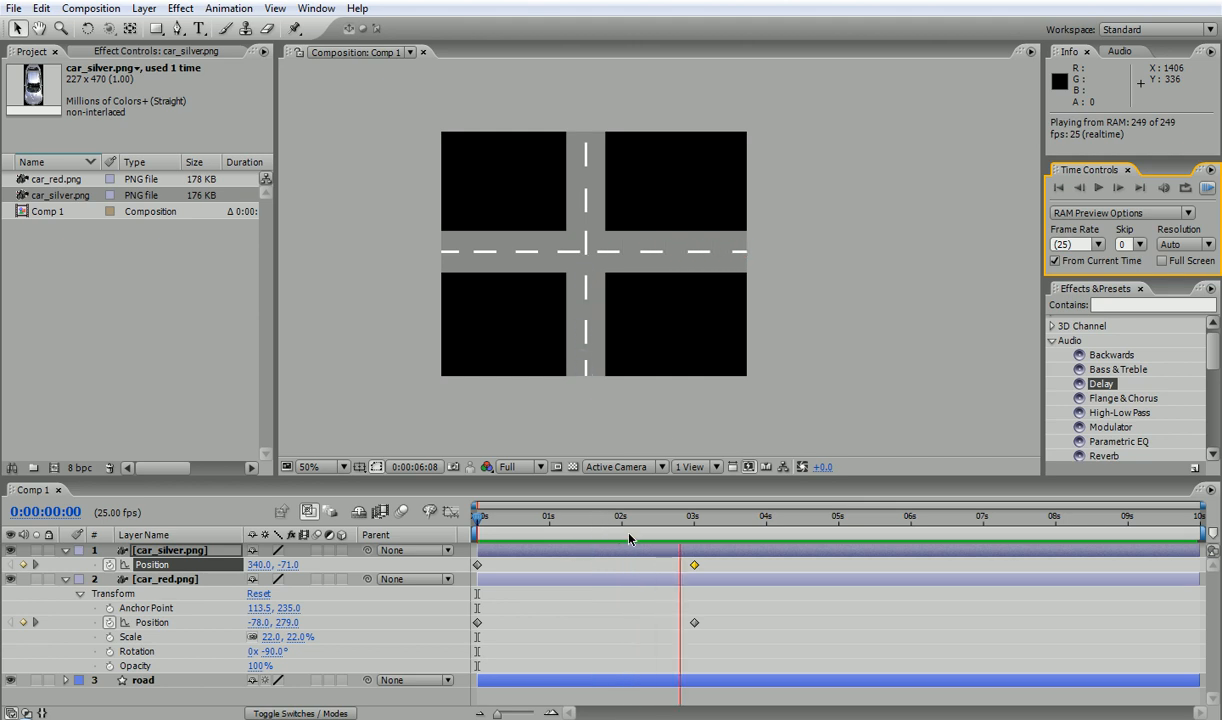
Step: Make the silver car stop before the crossing by adding a Position keyframe at 1 second and copying it to 0:00:01:20
{"action": "left_click_drag", "start_coordinate": [660, 519], "coordinate": [550, 512]}
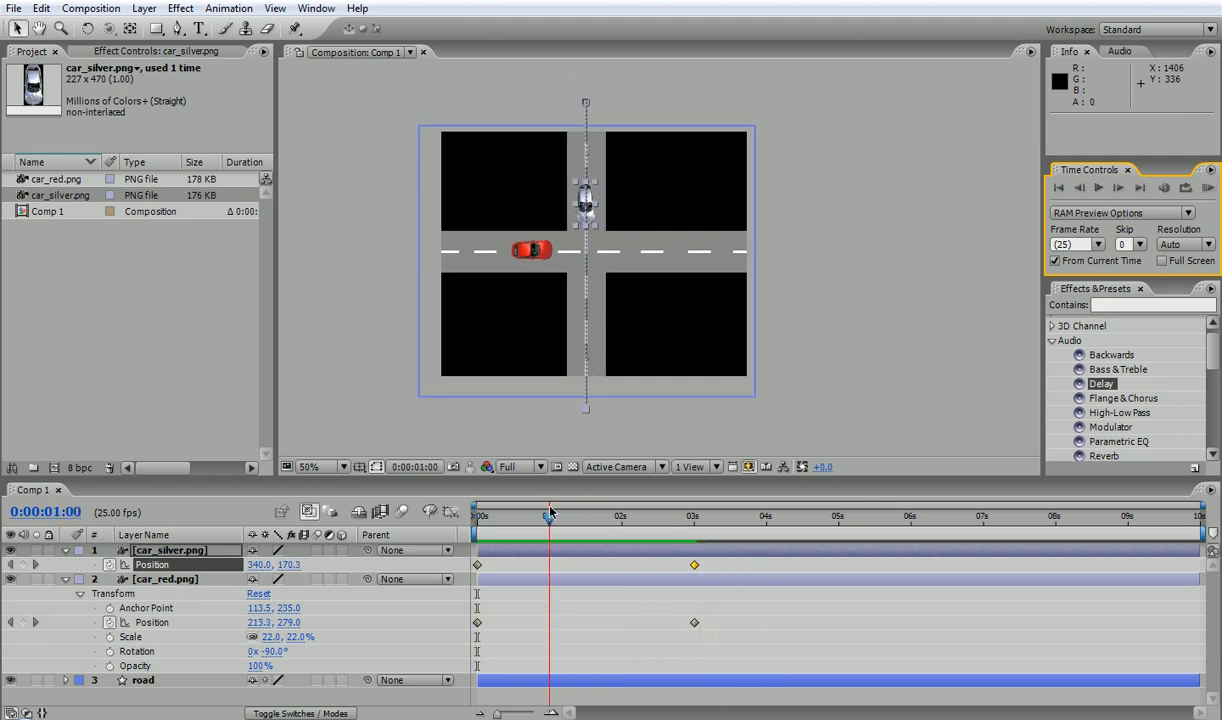
{"action": "left_click", "coordinate": [549, 511]}
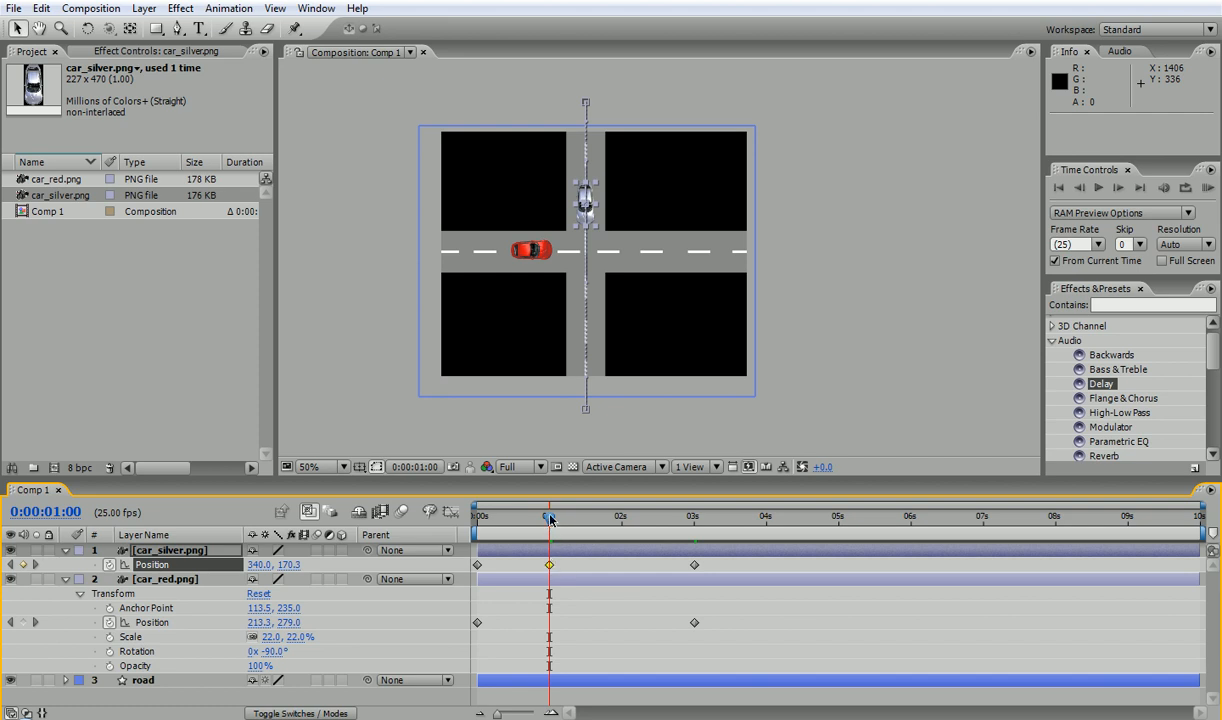
{"action": "key", "text": "ctrl+c"}
{"action": "left_click_drag", "start_coordinate": [549, 519], "coordinate": [604, 519]}
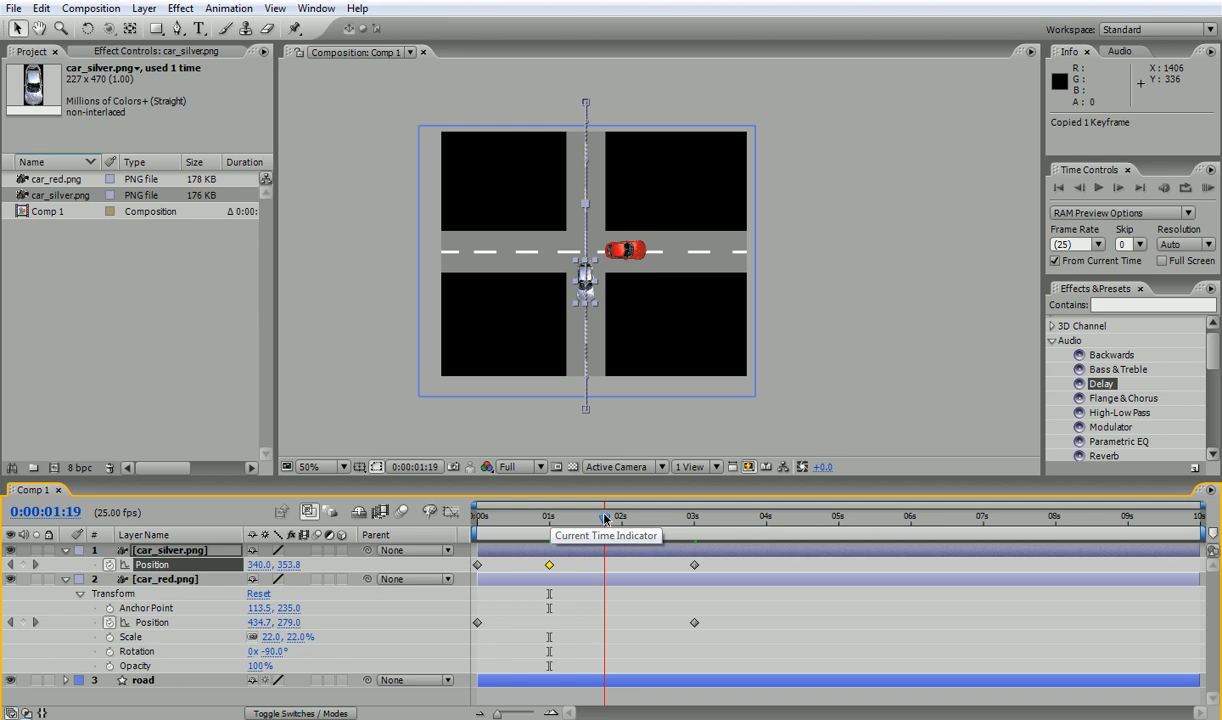
{"action": "left_click_drag", "start_coordinate": [604, 519], "coordinate": [545, 343]}
{"action": "key", "text": "ctrl+v"}
Step: Set the spatial interpolation of the silver car's two middle Position keyframes to Linear and check the motion up to the stop
{"action": "scroll", "coordinate": [545, 339], "scroll_direction": "up", "scroll_amount": 2}
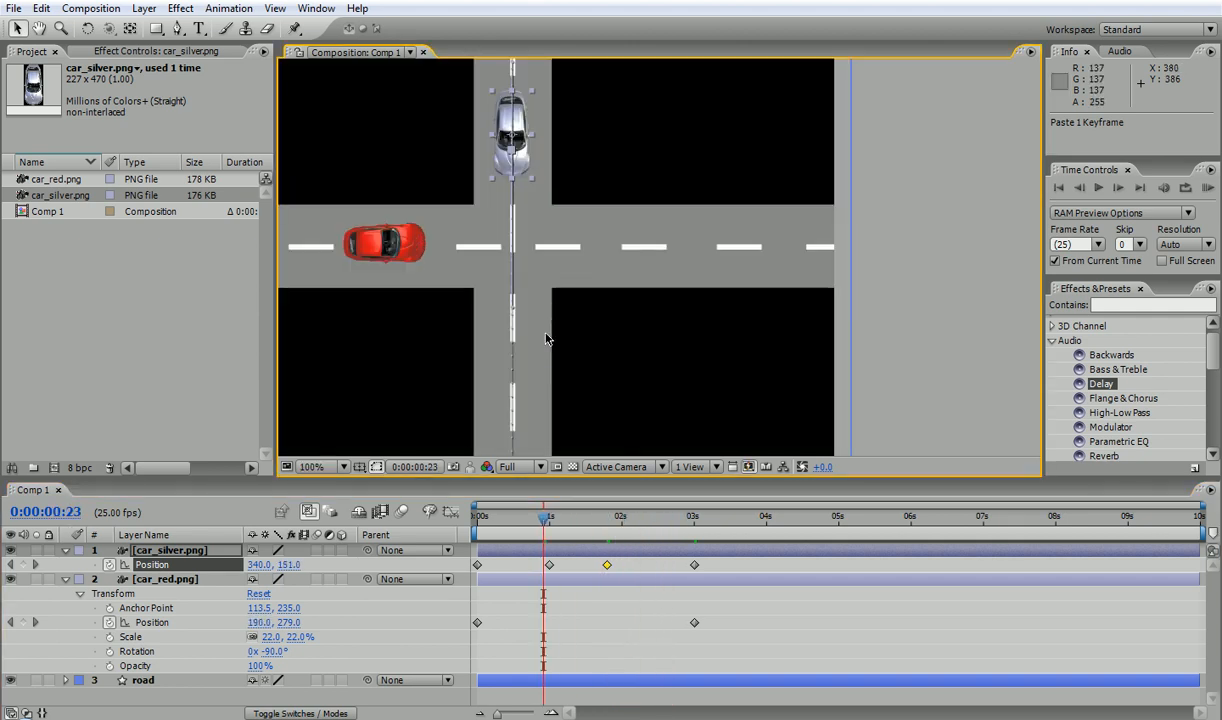
{"action": "left_click_drag", "start_coordinate": [698, 178], "coordinate": [924, 364]}
{"action": "mouse_move", "coordinate": [545, 523]}
{"action": "left_mouse_down"}
{"action": "mouse_move", "coordinate": [616, 523]}
{"action": "mouse_move", "coordinate": [537, 523]}
{"action": "left_mouse_up"}
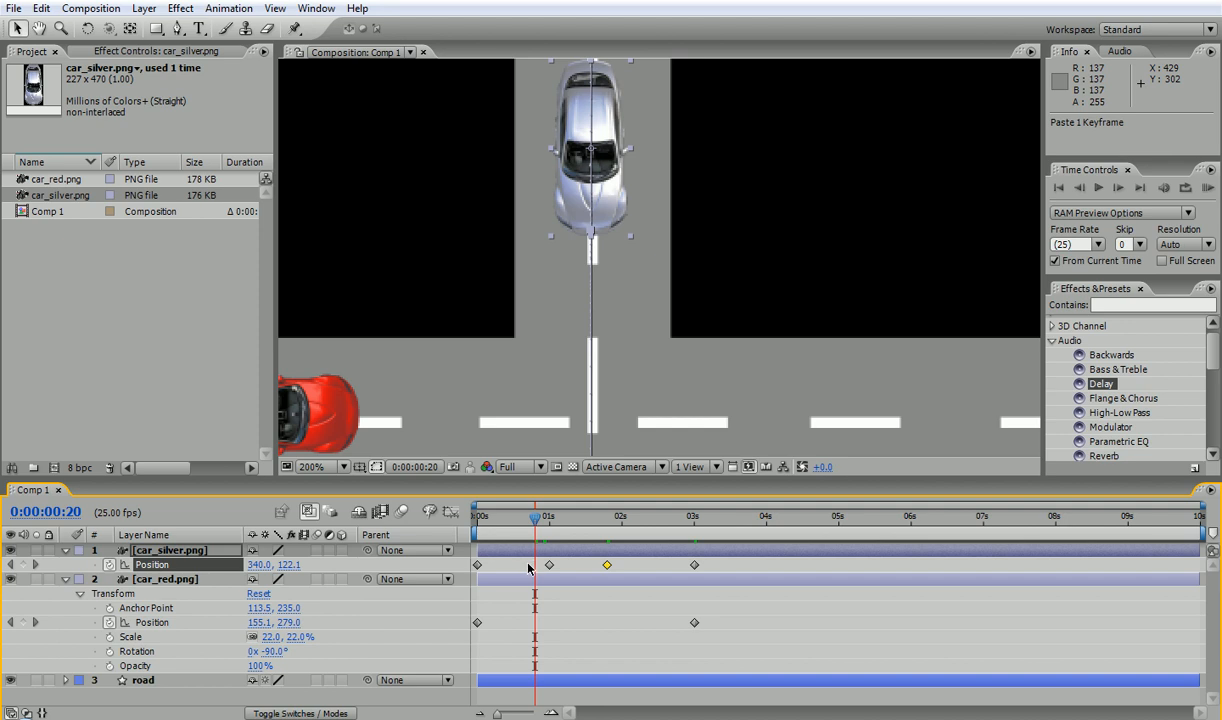
{"action": "left_click_drag", "start_coordinate": [523, 559], "coordinate": [627, 585]}
{"action": "right_click", "coordinate": [607, 566]}
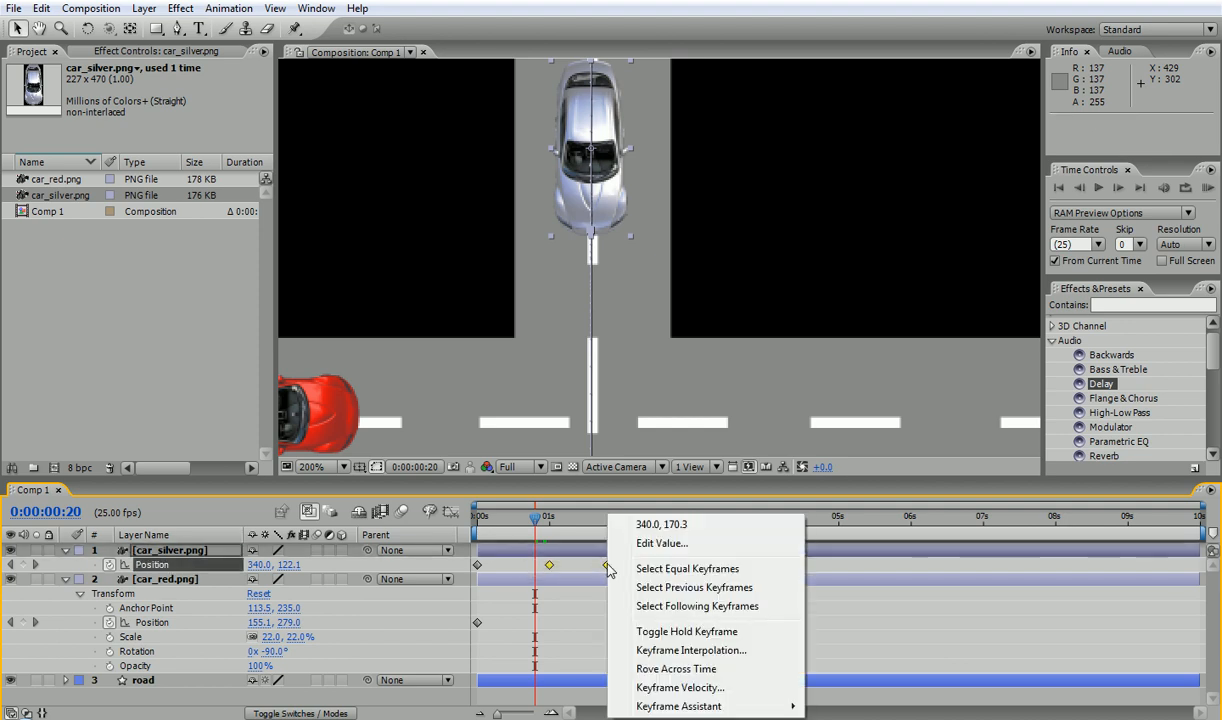
{"action": "left_click", "coordinate": [684, 651]}
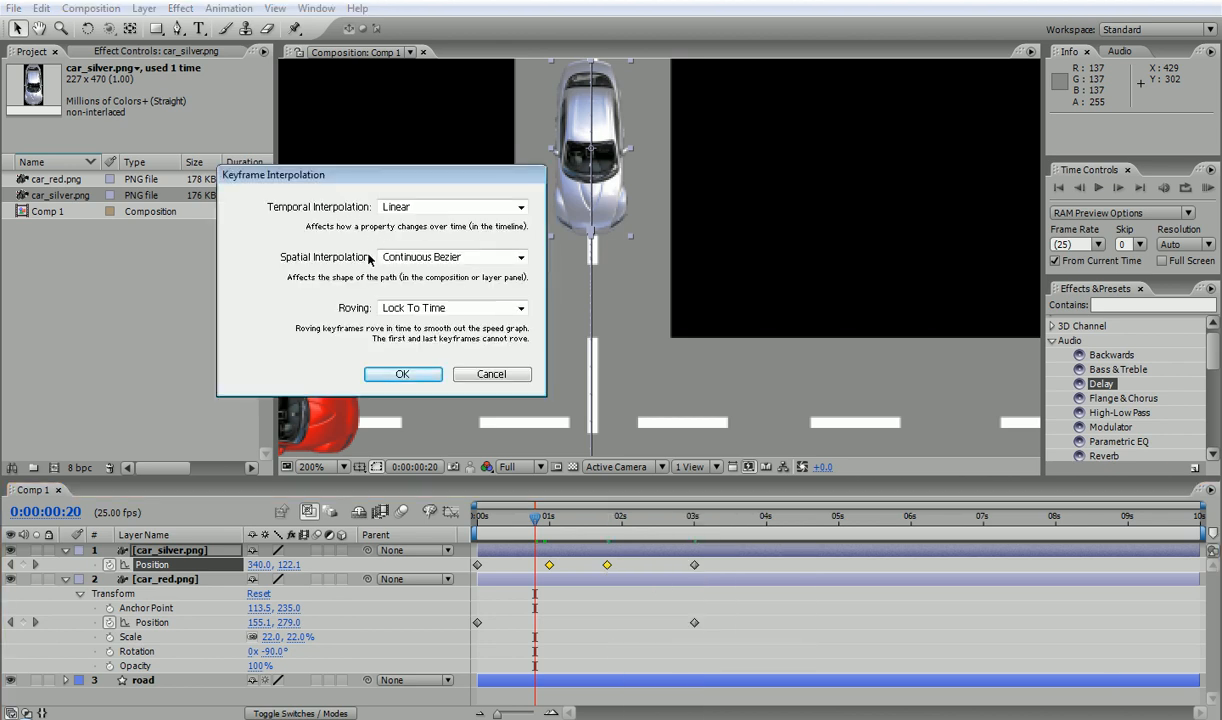
{"action": "left_click", "coordinate": [405, 258]}
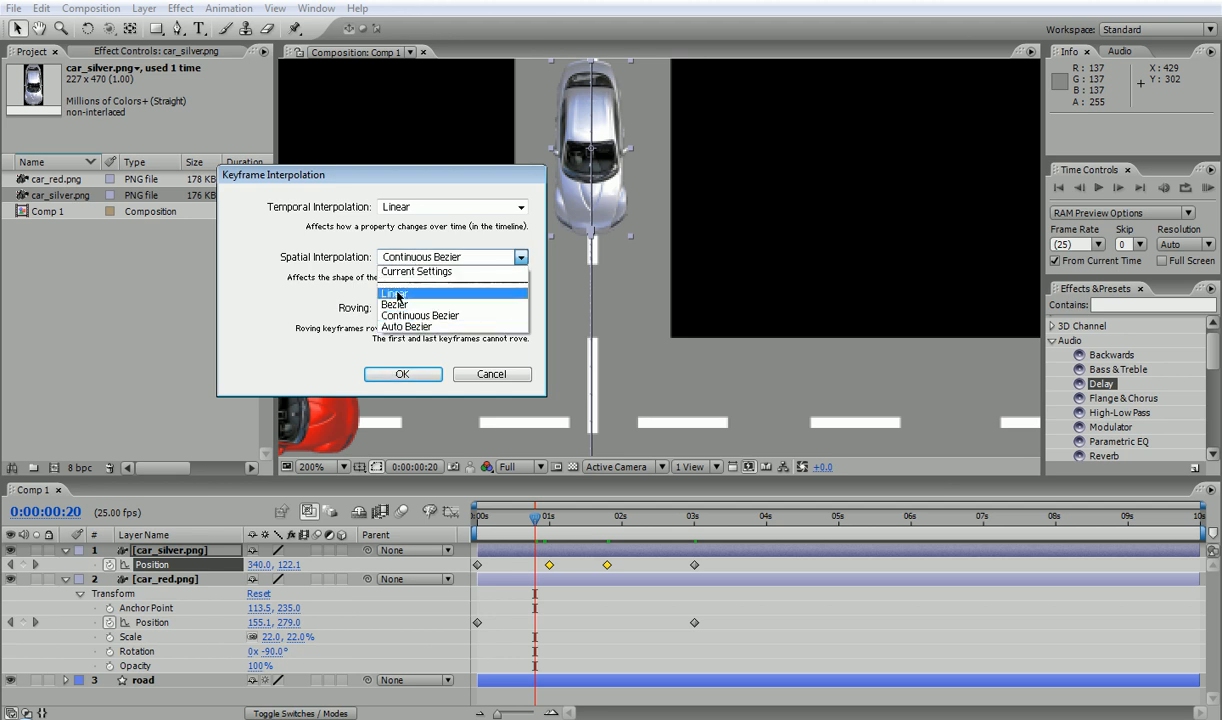
{"action": "left_click", "coordinate": [397, 294]}
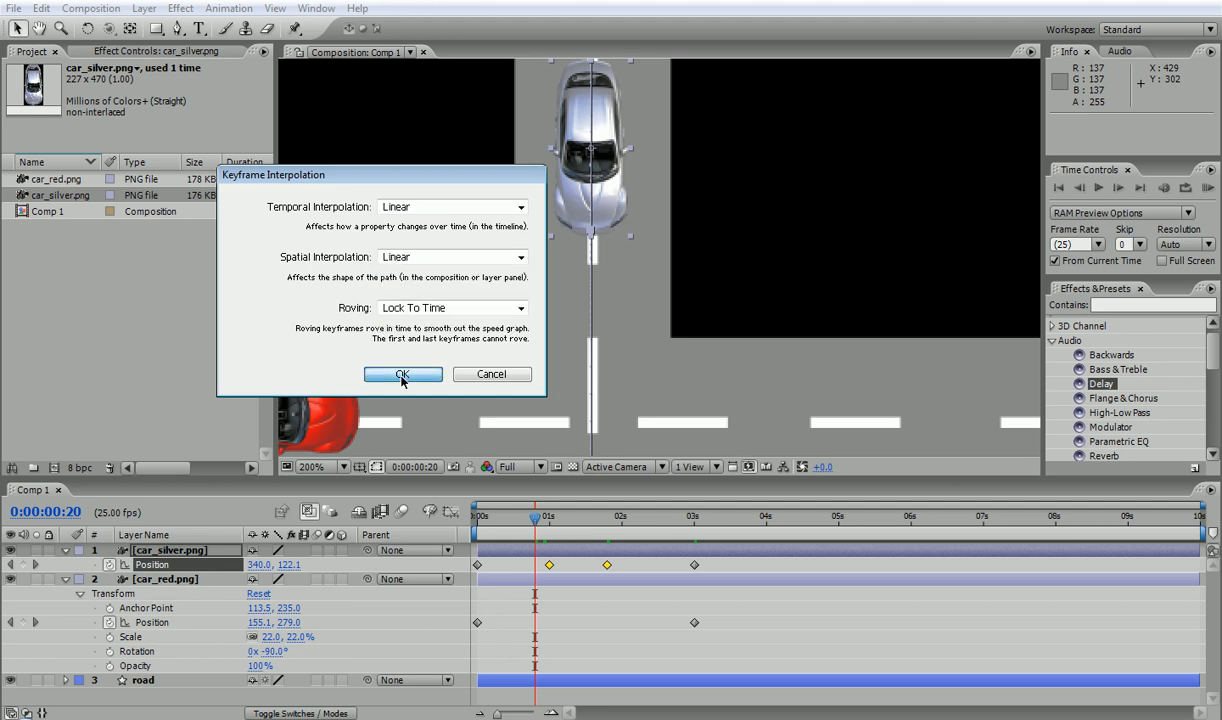
{"action": "left_click", "coordinate": [402, 374]}
{"action": "left_click_drag", "start_coordinate": [536, 518], "coordinate": [474, 476]}
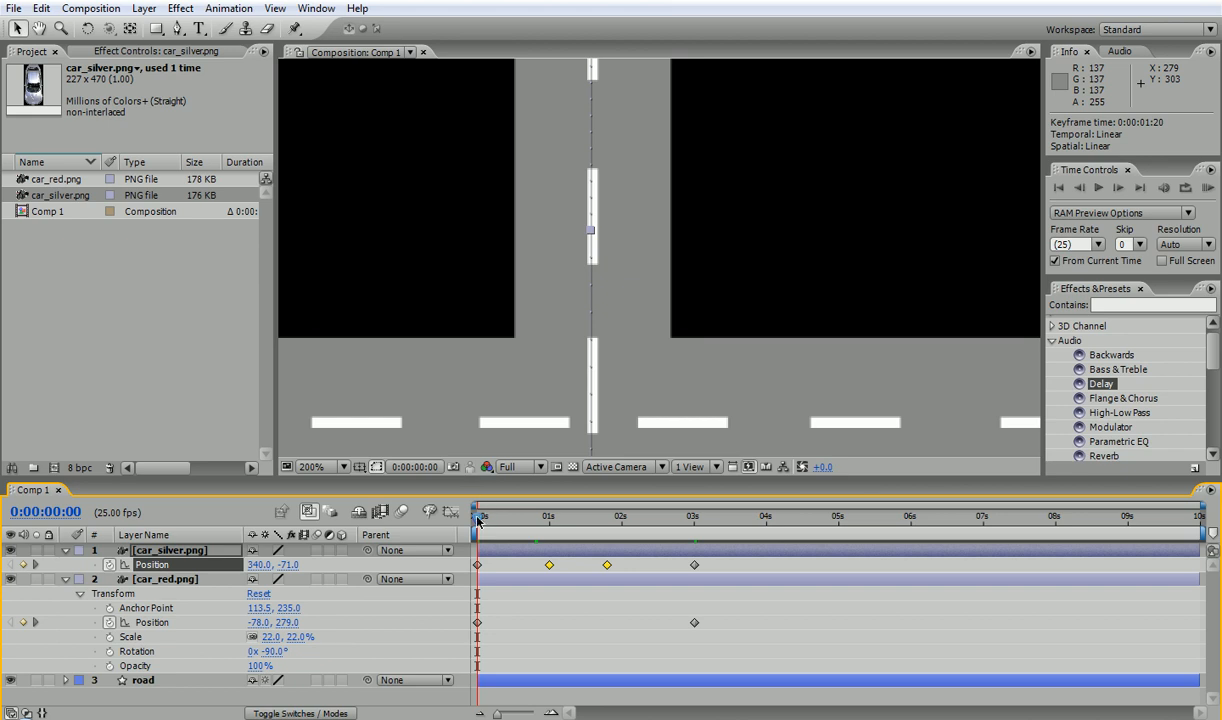
{"action": "left_click_drag", "start_coordinate": [477, 518], "coordinate": [557, 519]}
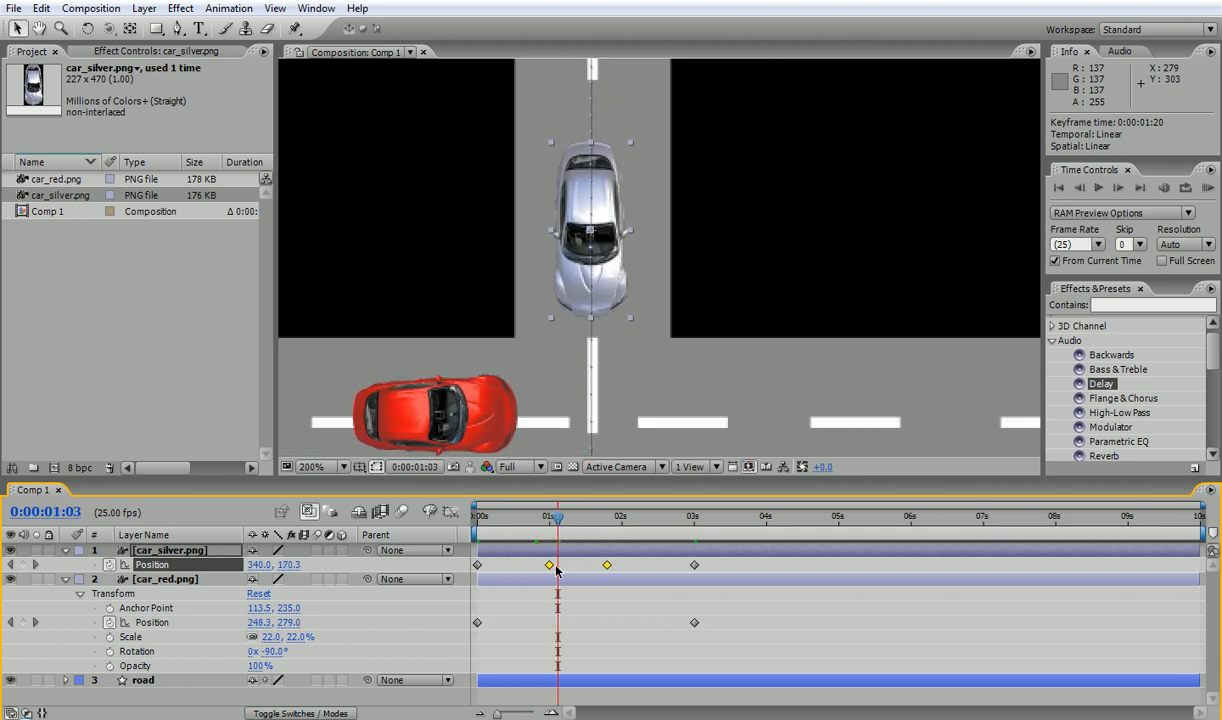
Step: Check the red car entering the crossroads up to 0:00:00:16 and apply a Drop Shadow effect to it
{"action": "left_click_drag", "start_coordinate": [557, 519], "coordinate": [477, 516]}
{"action": "key", "text": "h"}
{"action": "left_click_drag", "start_coordinate": [515, 266], "coordinate": [617, 221]}
{"action": "key", "text": "v"}
{"action": "left_click", "coordinate": [501, 518]}
{"action": "left_click_drag", "start_coordinate": [503, 521], "coordinate": [523, 517]}
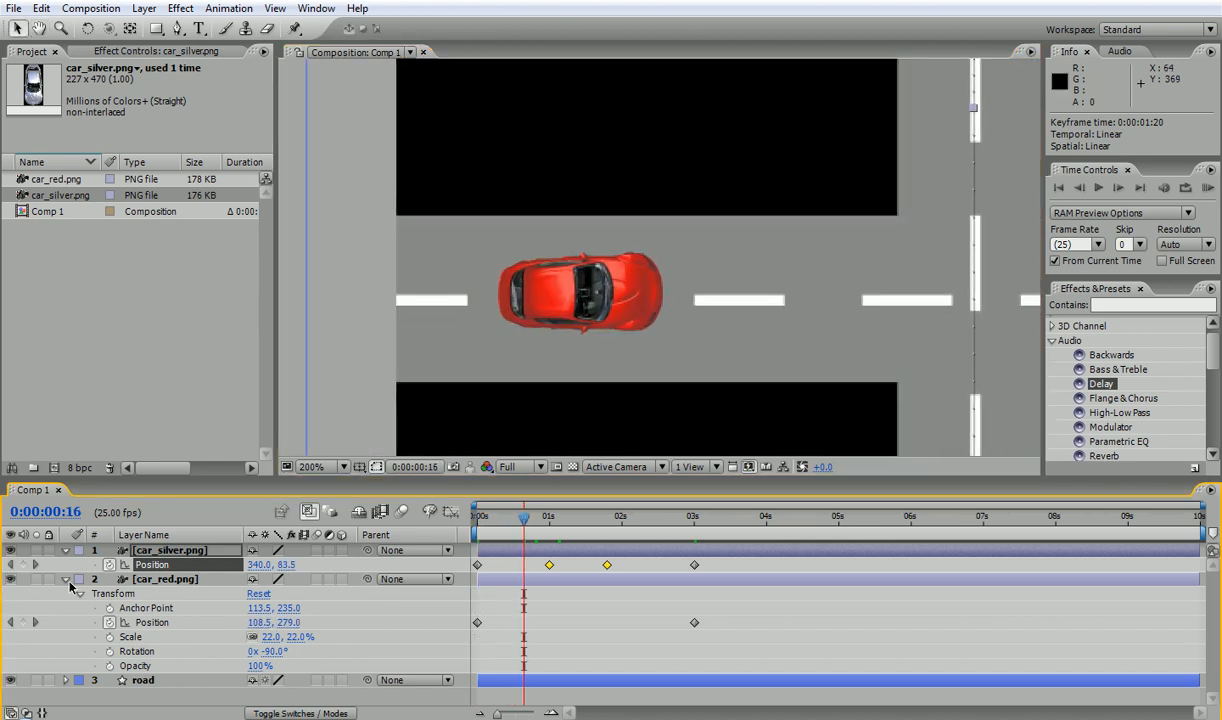
{"action": "left_click", "coordinate": [140, 580]}
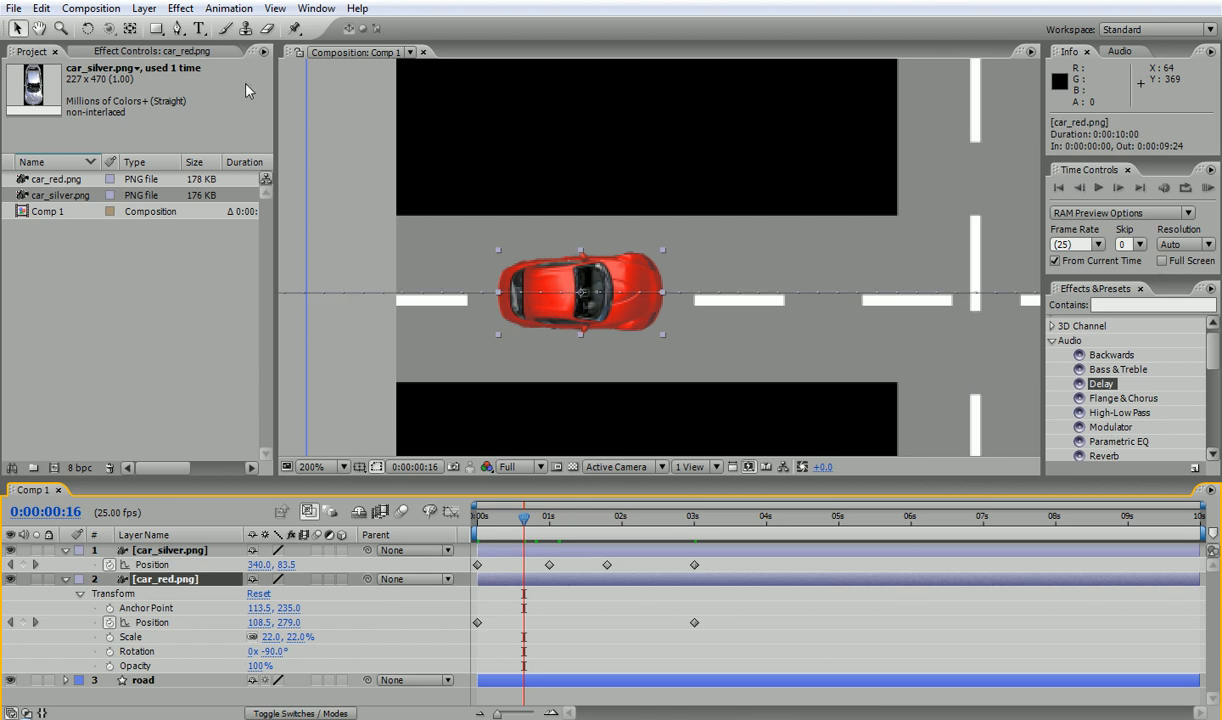
{"action": "left_click", "coordinate": [180, 8]}
{"action": "mouse_move", "coordinate": [240, 352]}
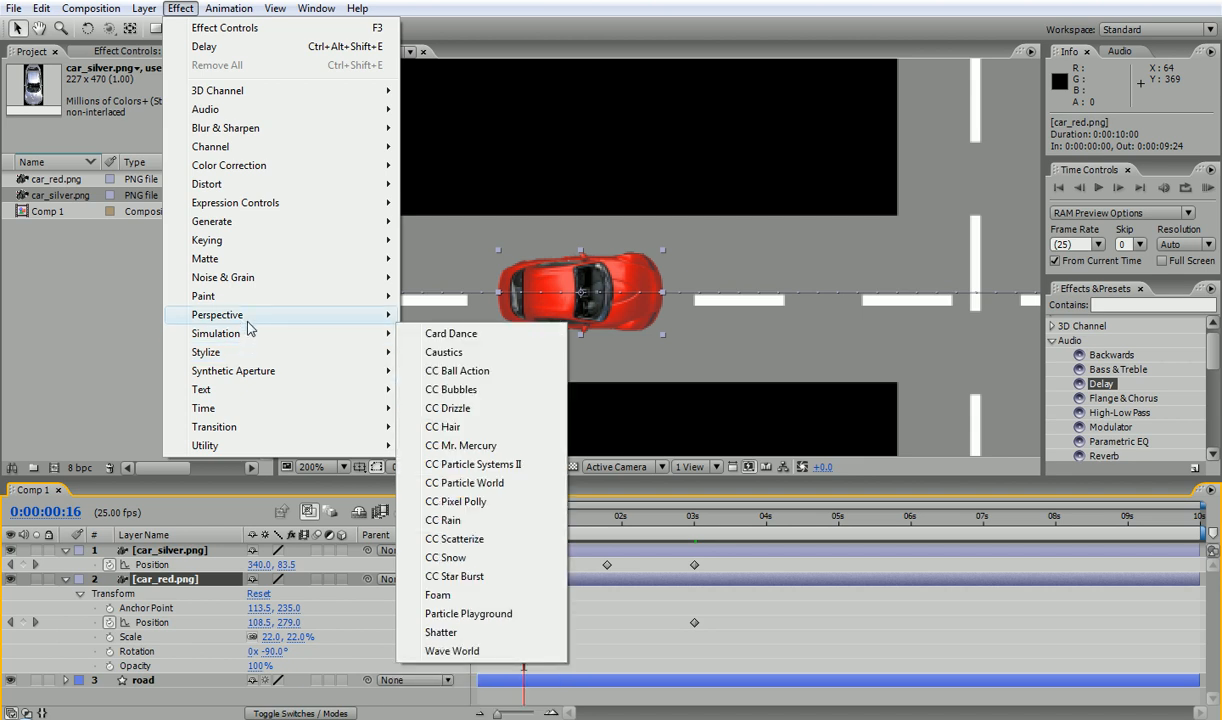
{"action": "mouse_move", "coordinate": [248, 318]}
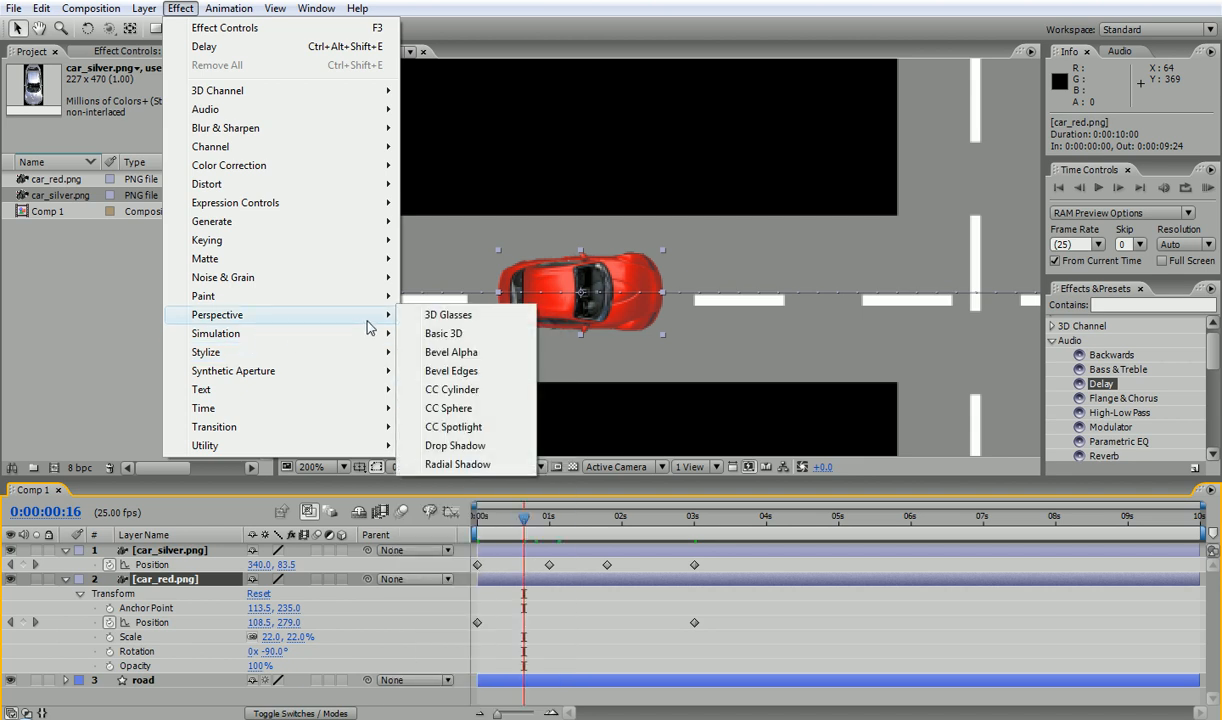
{"action": "left_click", "coordinate": [455, 446]}
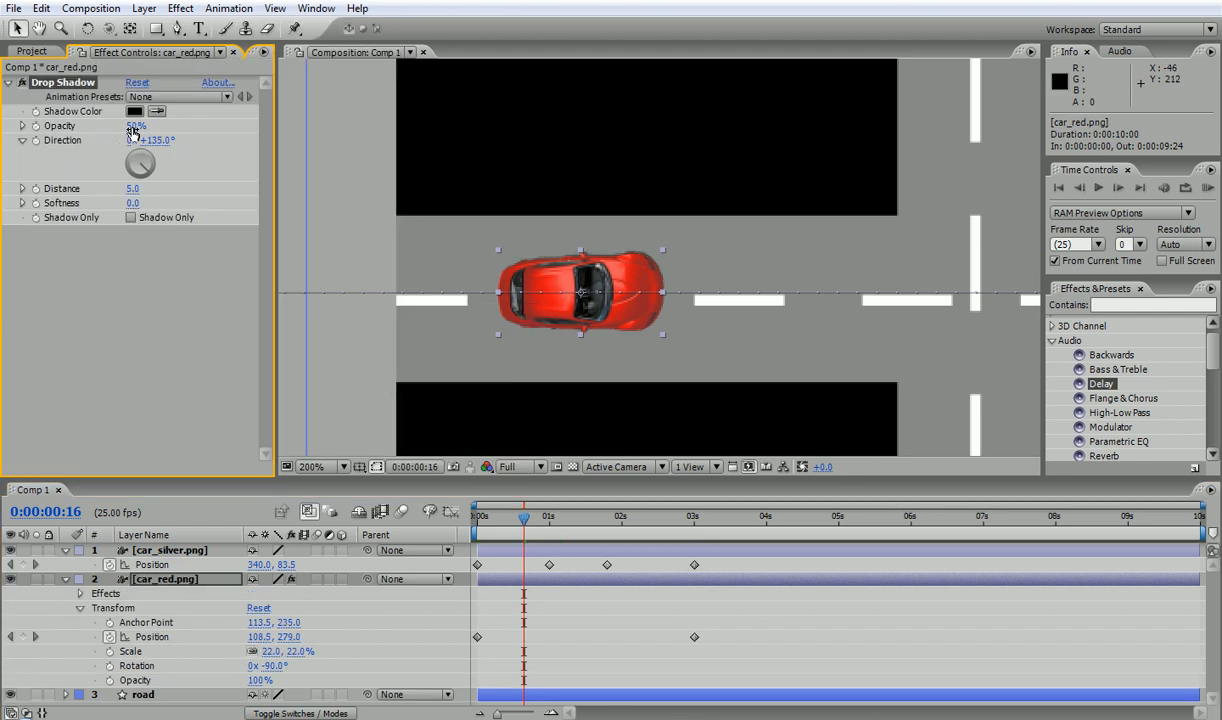
Step: Try a larger distance for the red car's drop shadow, and undo the change
{"action": "left_click", "coordinate": [131, 188]}
{"action": "type", "text": "108"}
{"action": "key", "text": "Return"}
{"action": "left_click_drag", "start_coordinate": [203, 168], "coordinate": [169, 169]}
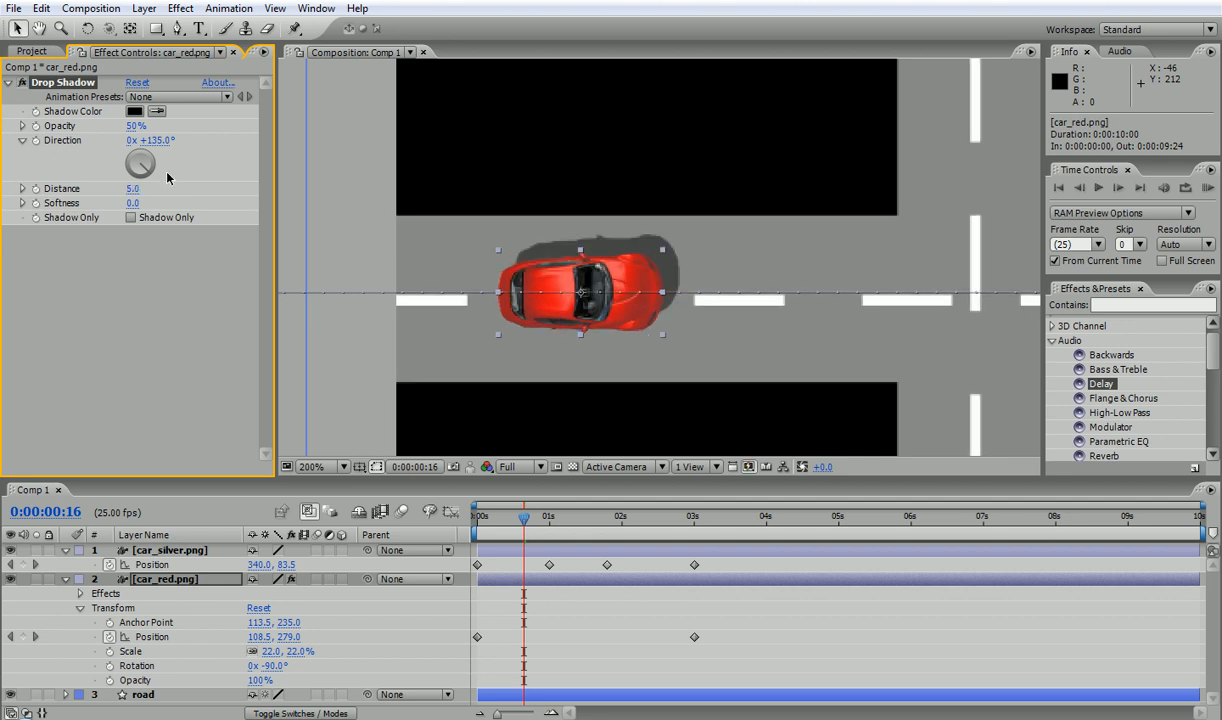
{"action": "key", "text": "ctrl+z"}
Step: Set the red car's drop shadow to a distance of 0 and a softness of 138
{"action": "left_click", "coordinate": [131, 188]}
{"action": "type", "text": "0"}
{"action": "key", "text": "Return"}
{"action": "left_click_drag", "start_coordinate": [133, 208], "coordinate": [205, 194]}
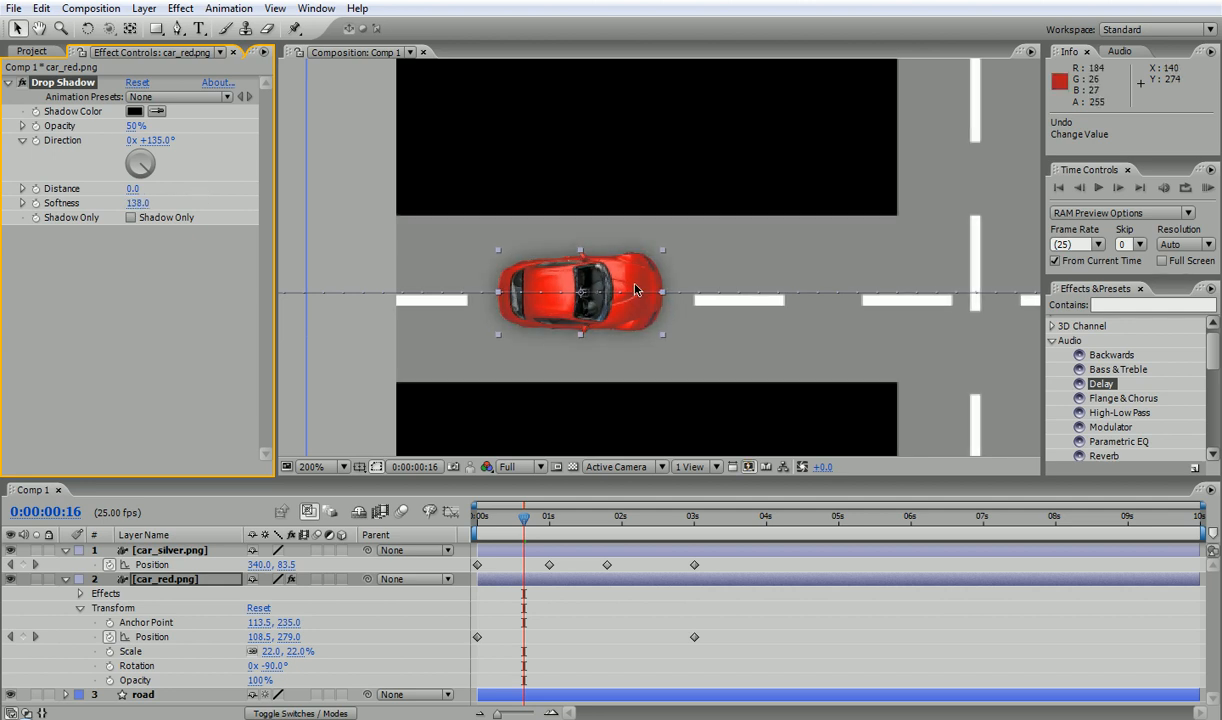
Step: Raise the red car's shadow opacity to 100% and reduce its softness to 103
{"action": "left_click", "coordinate": [133, 126]}
{"action": "type", "text": "100"}
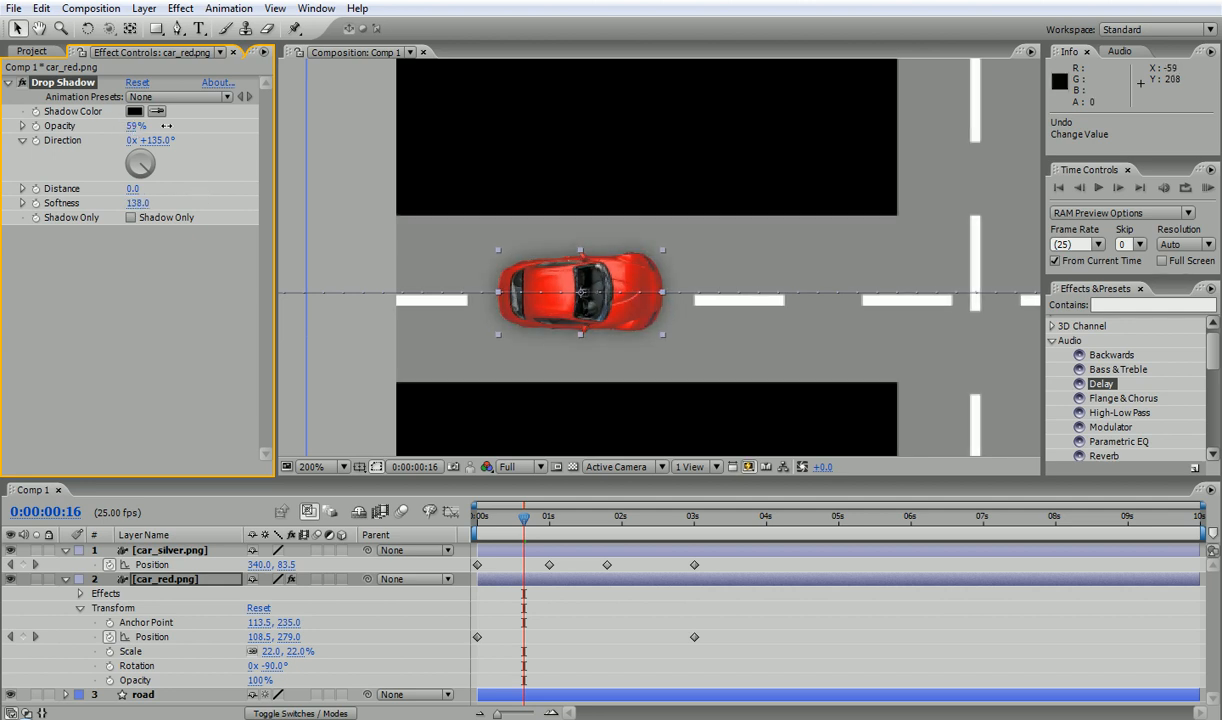
{"action": "key", "text": "Return"}
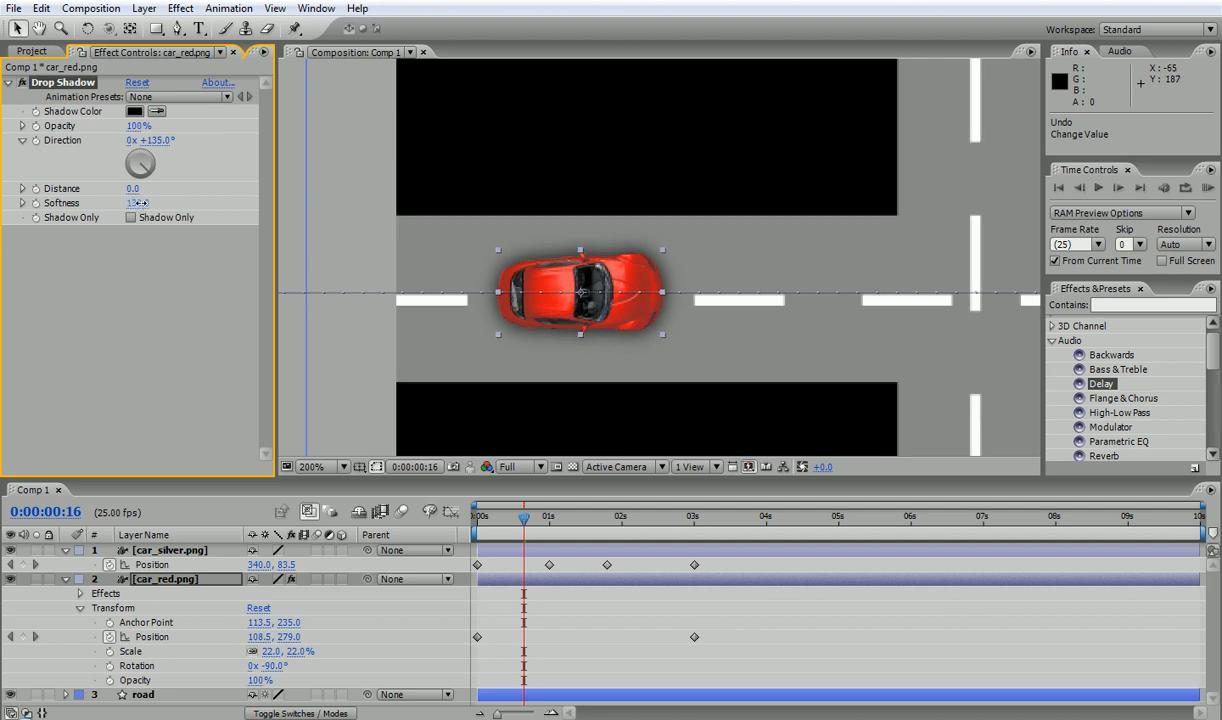
{"action": "left_click_drag", "start_coordinate": [116, 203], "coordinate": [110, 203]}
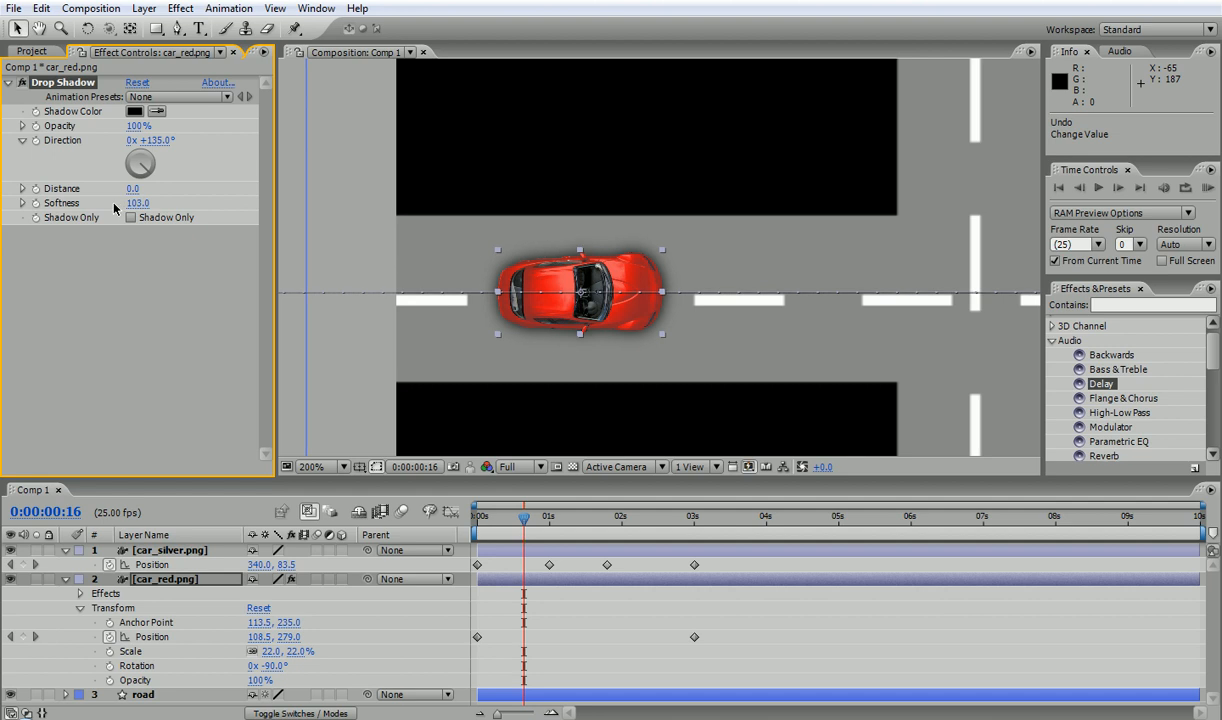
Step: Set the softness of the red car's drop shadow to 100
{"action": "left_click", "coordinate": [137, 204]}
{"action": "type", "text": "100"}
{"action": "key", "text": "Return"}
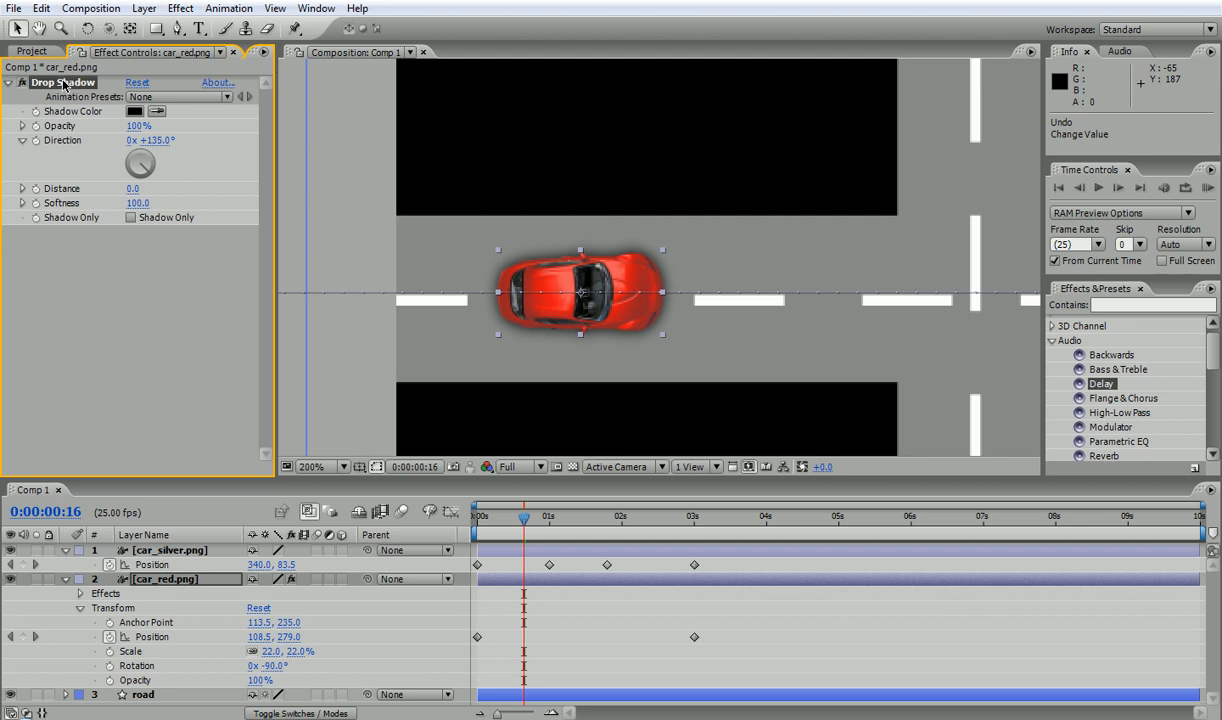
Step: Add a Drop Shadow with a softness of 100 to the silver car and raise its opacity to 100%
{"action": "key", "text": "space"}
{"action": "left_click_drag", "start_coordinate": [707, 183], "coordinate": [505, 284]}
{"action": "left_click_drag", "start_coordinate": [625, 168], "coordinate": [557, 303]}
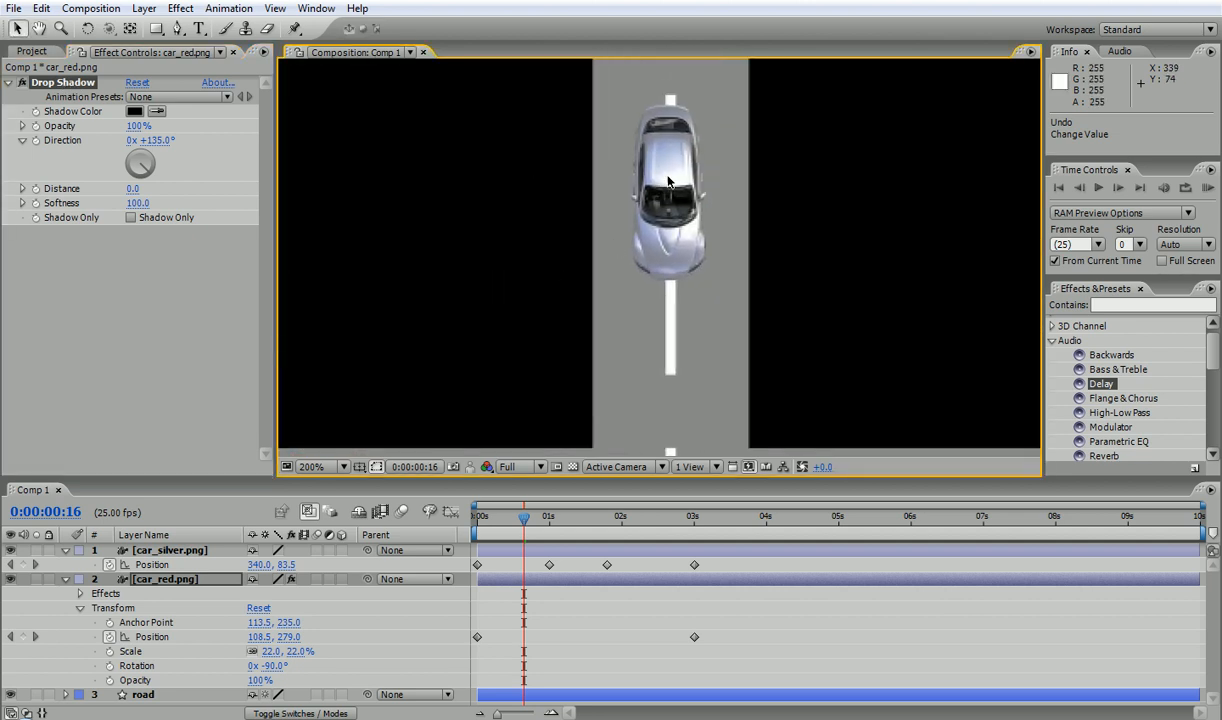
{"action": "left_click", "coordinate": [666, 186]}
{"action": "left_click", "coordinate": [147, 165]}
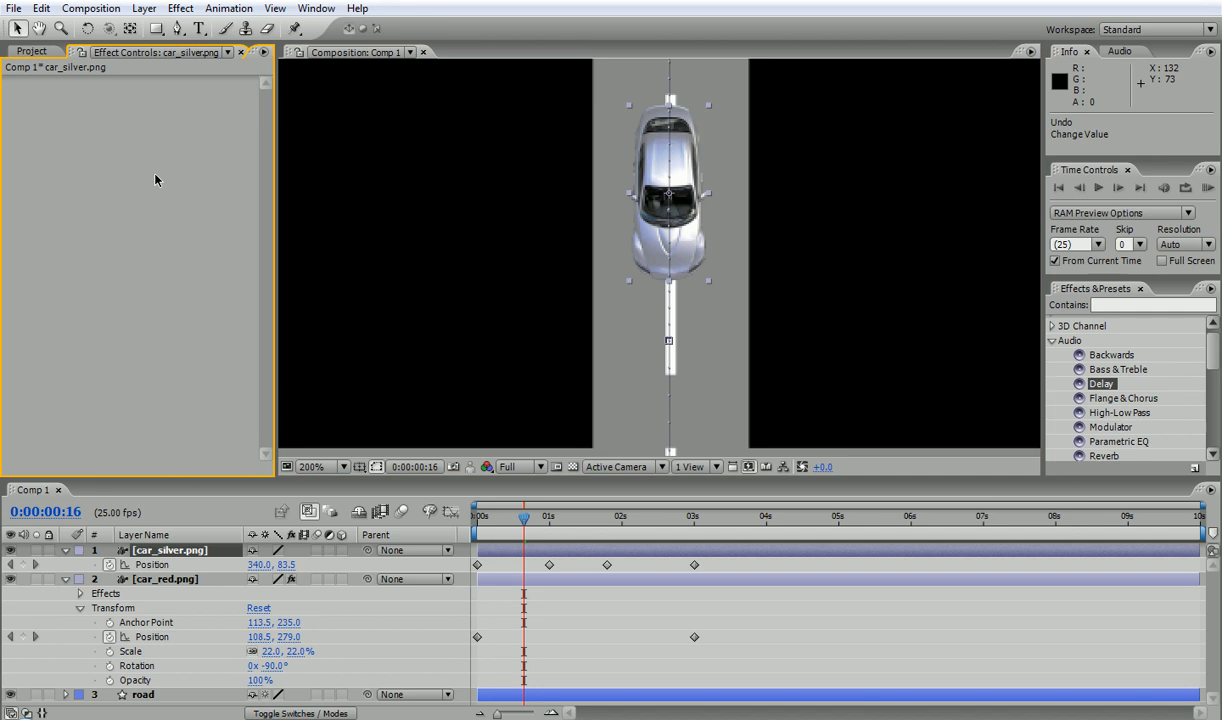
{"action": "key", "text": "ctrl+v"}
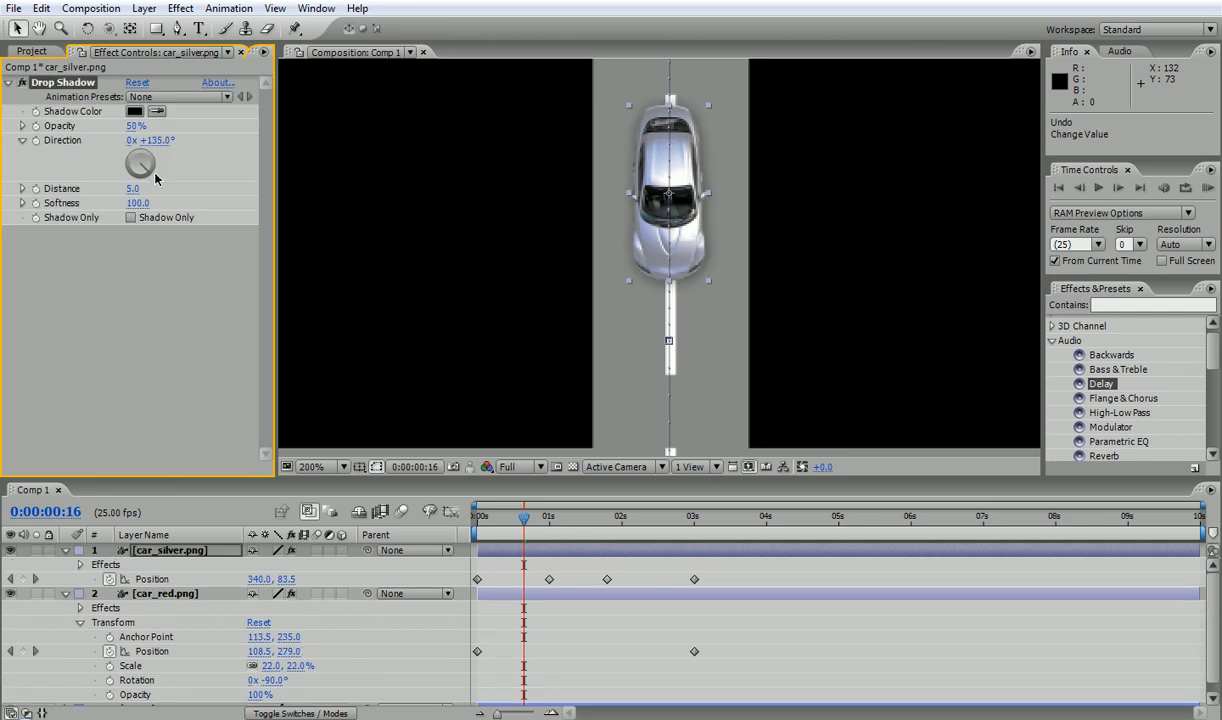
{"action": "left_click_drag", "start_coordinate": [134, 126], "coordinate": [253, 112]}
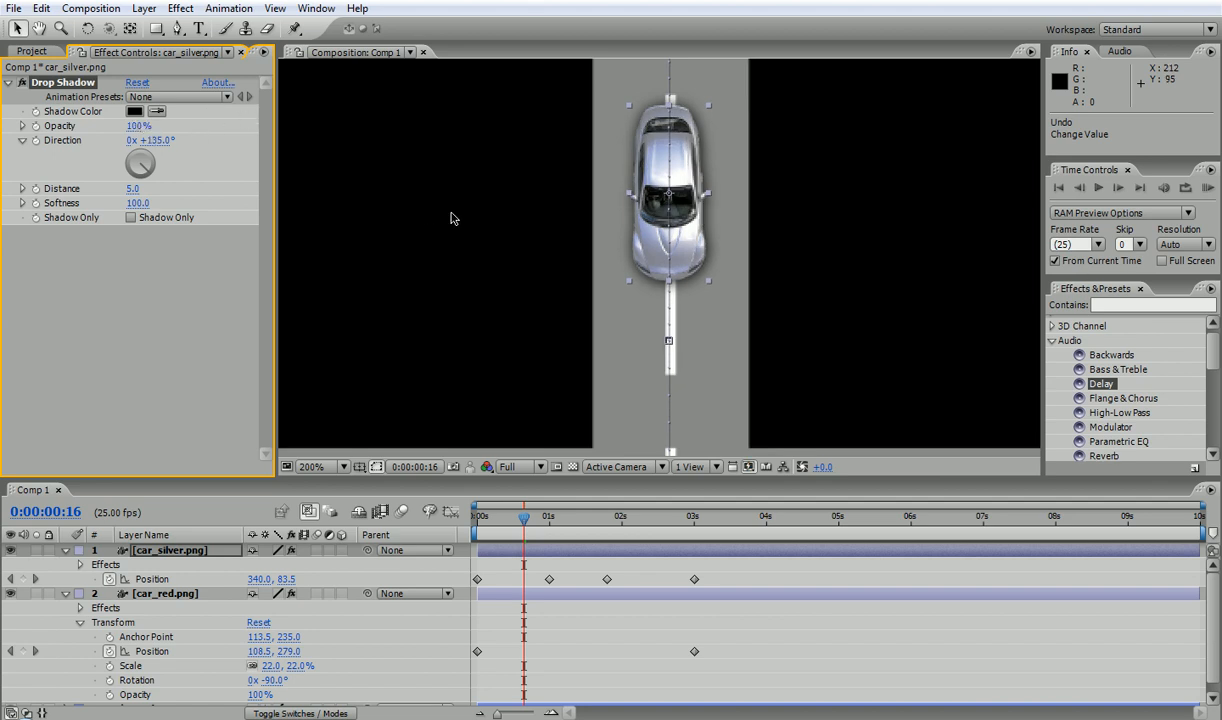
Step: Compare the silver car with its drop shadow switched off and on again, with both cars in view
{"action": "scroll", "coordinate": [451, 218], "scroll_direction": "down", "scroll_amount": 2}
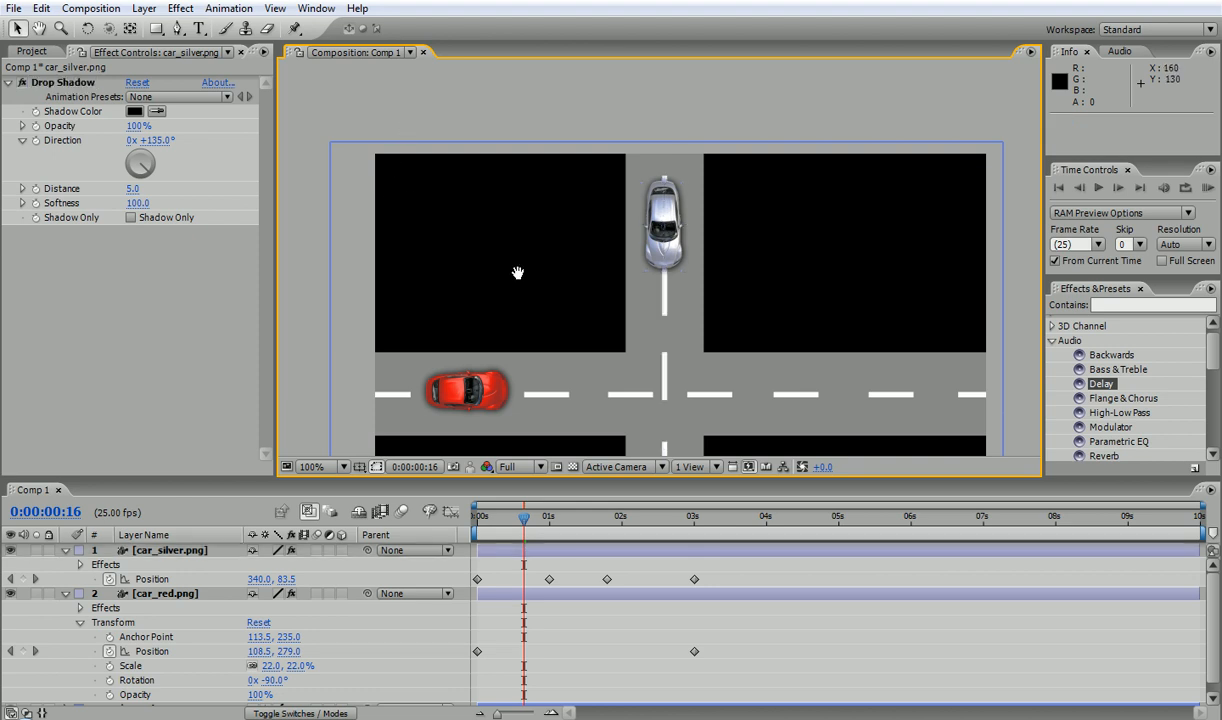
{"action": "scroll", "coordinate": [529, 191], "scroll_direction": "down", "scroll_amount": 3}
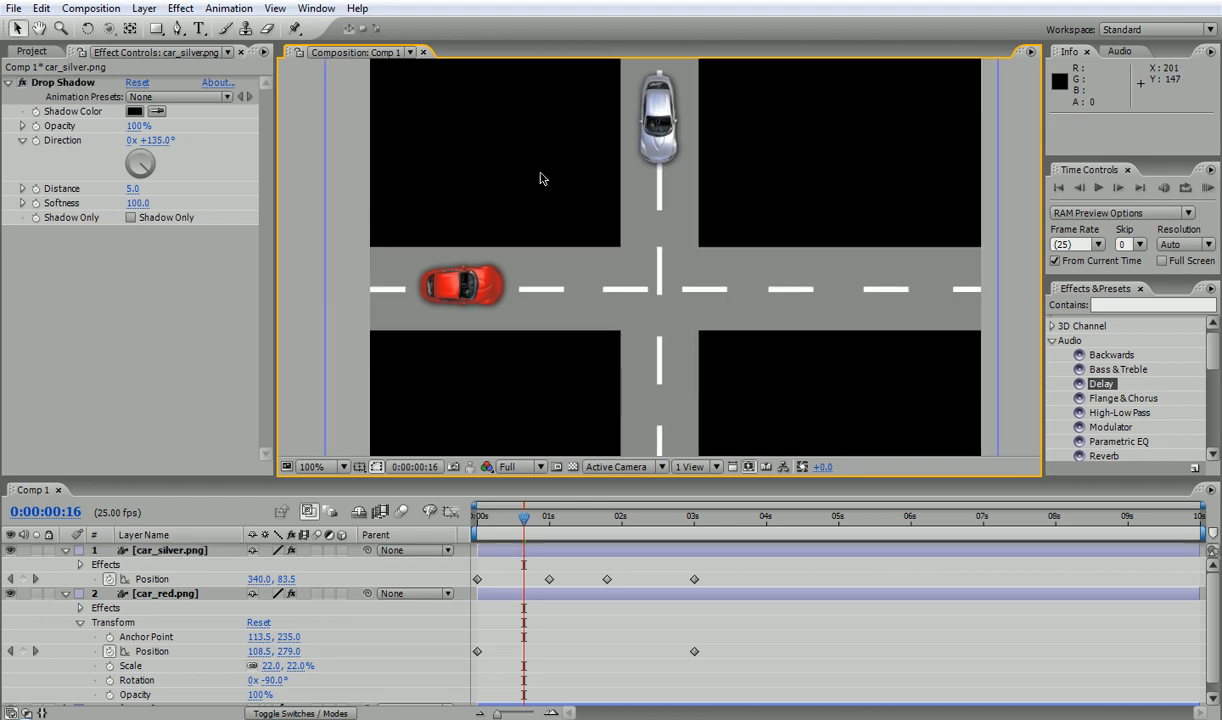
{"action": "left_click", "coordinate": [24, 86]}
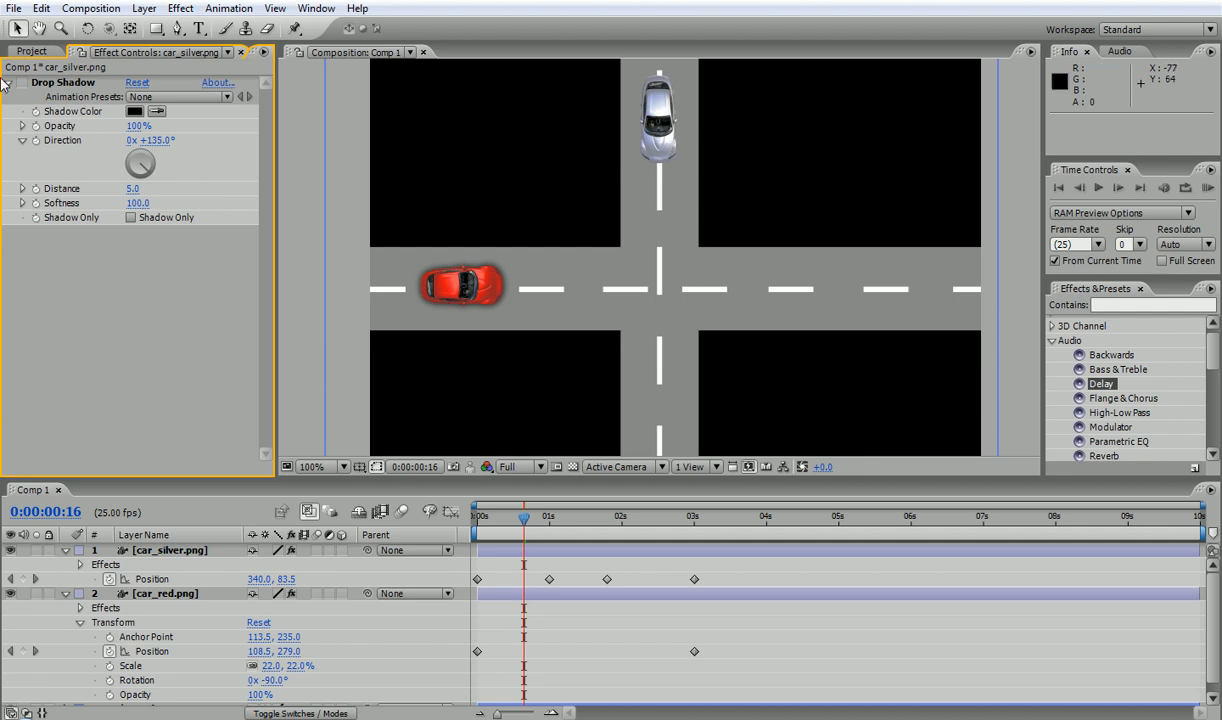
{"action": "left_click", "coordinate": [22, 85]}
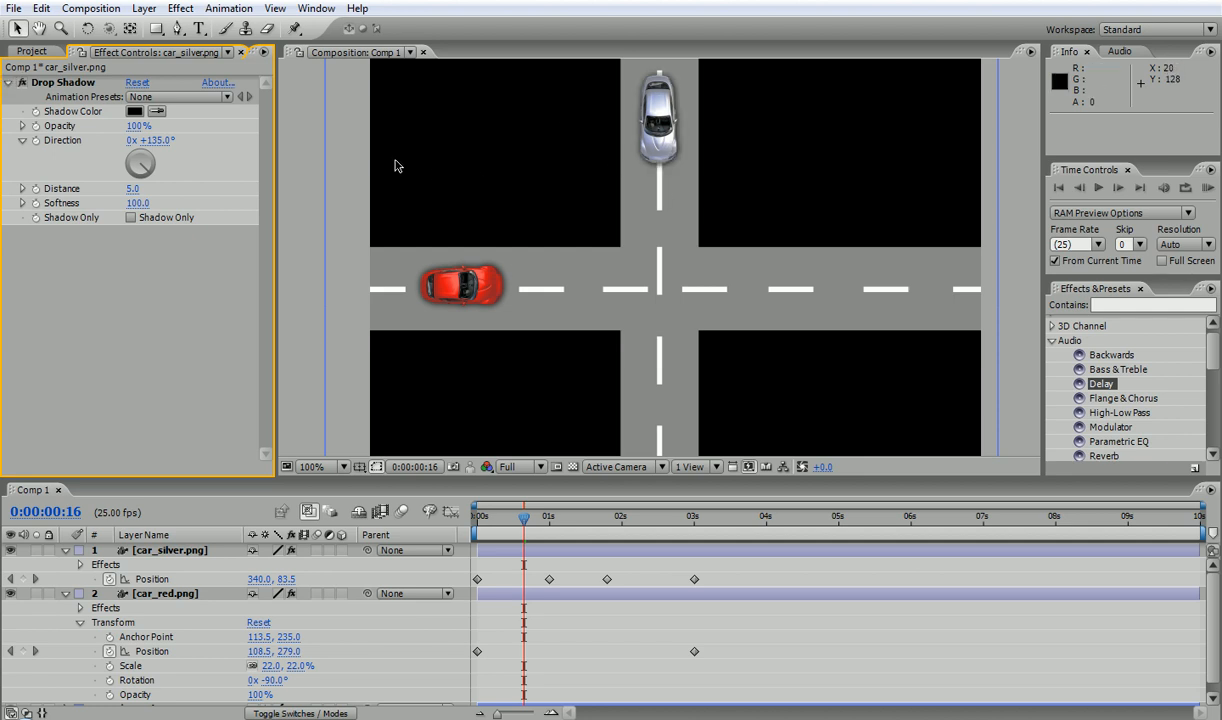
{"action": "left_click", "coordinate": [304, 138]}
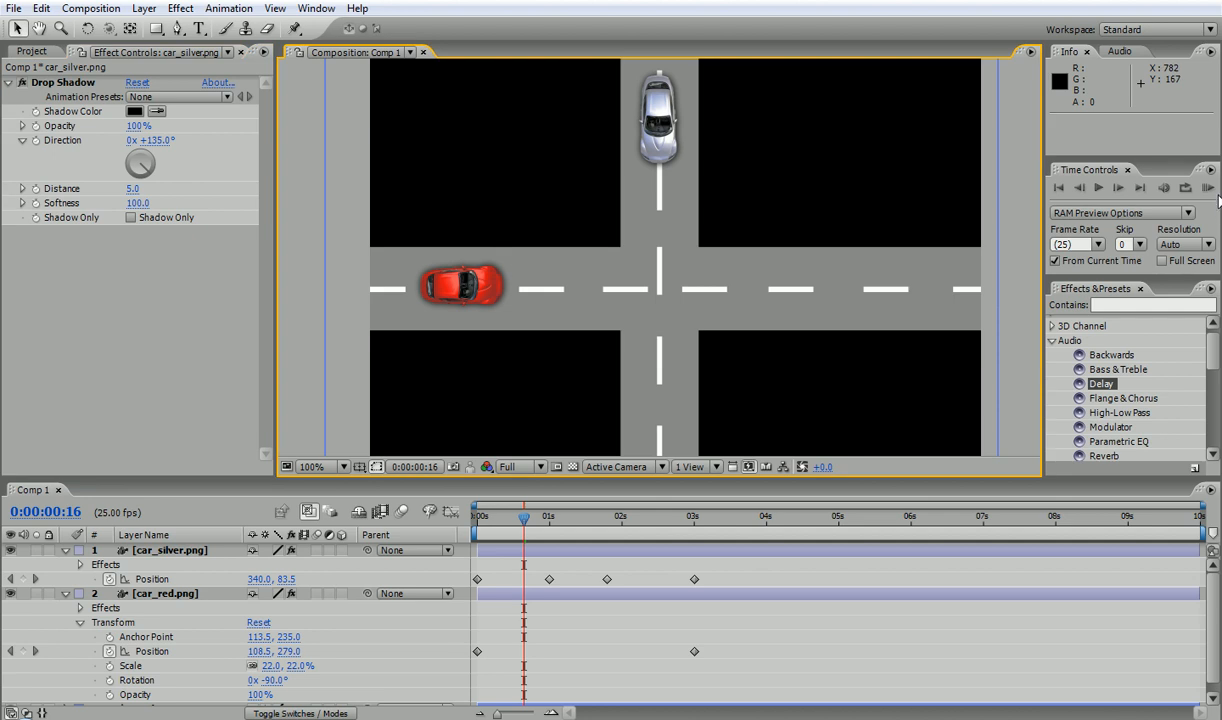
Step: Play a RAM preview of the crossroads animation from 0:00:00:16 to check both shadowed cars, and stop it
{"action": "left_click", "coordinate": [1209, 188]}
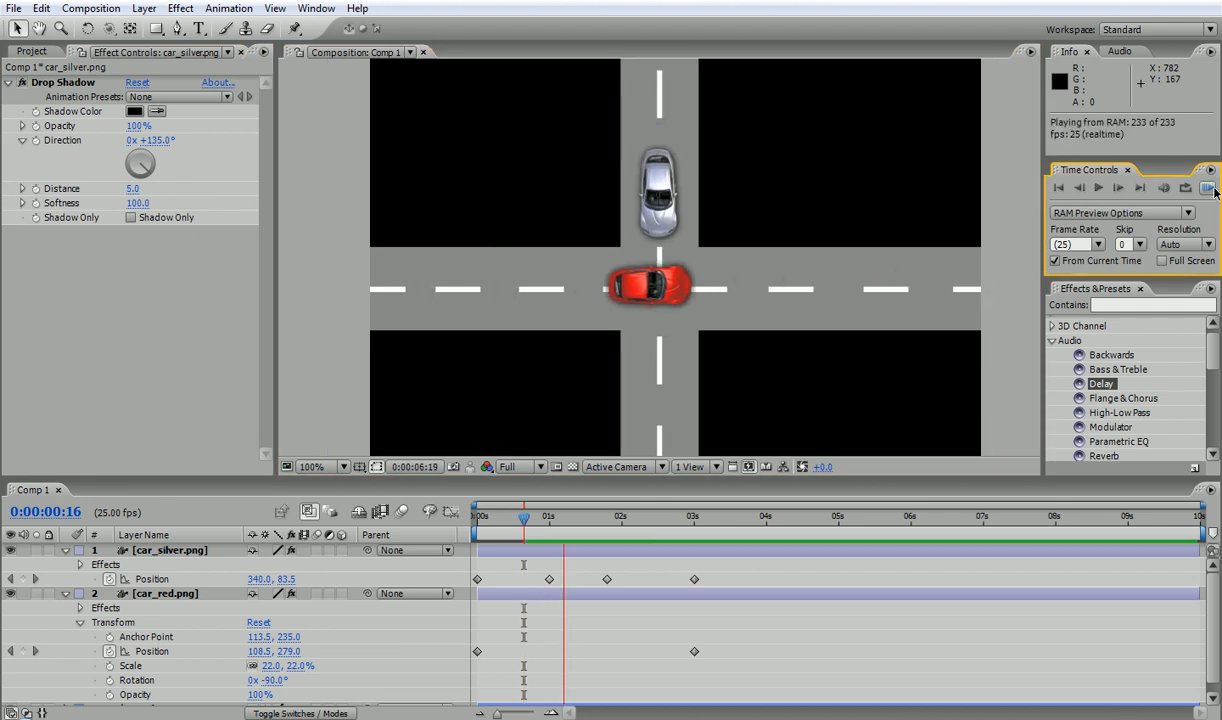
{"action": "left_click", "coordinate": [1058, 190]}
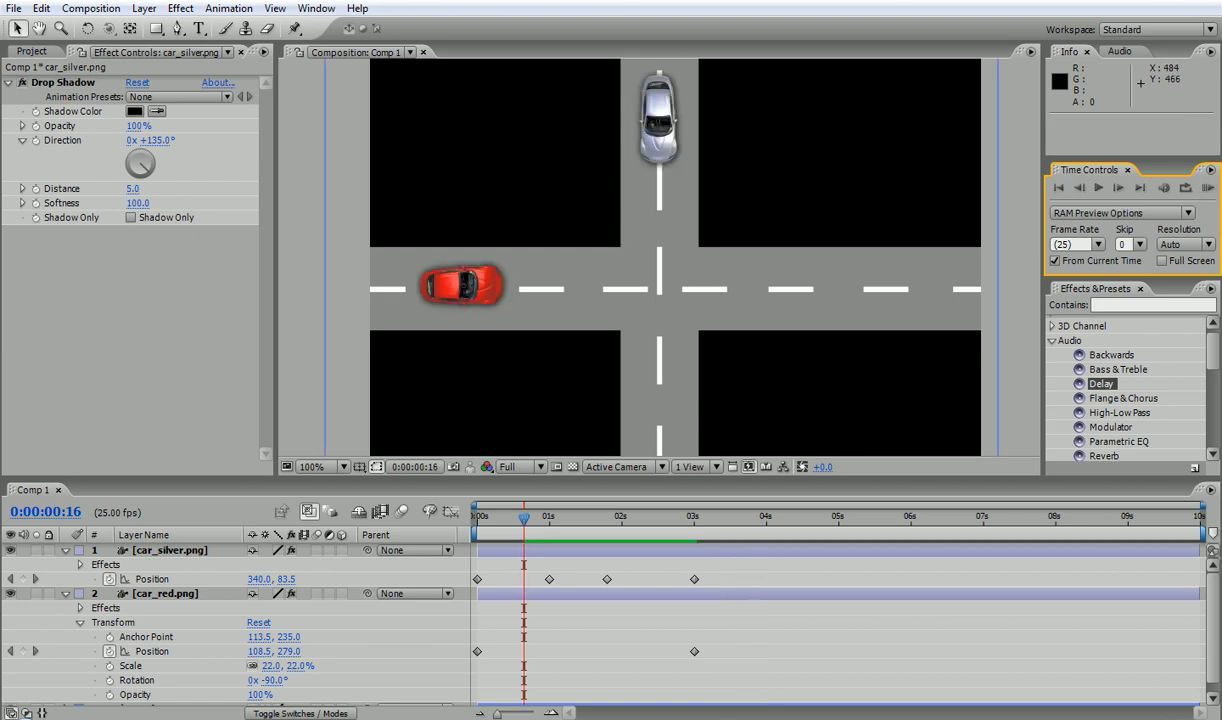
{"action": "left_click", "coordinate": [285, 120]}
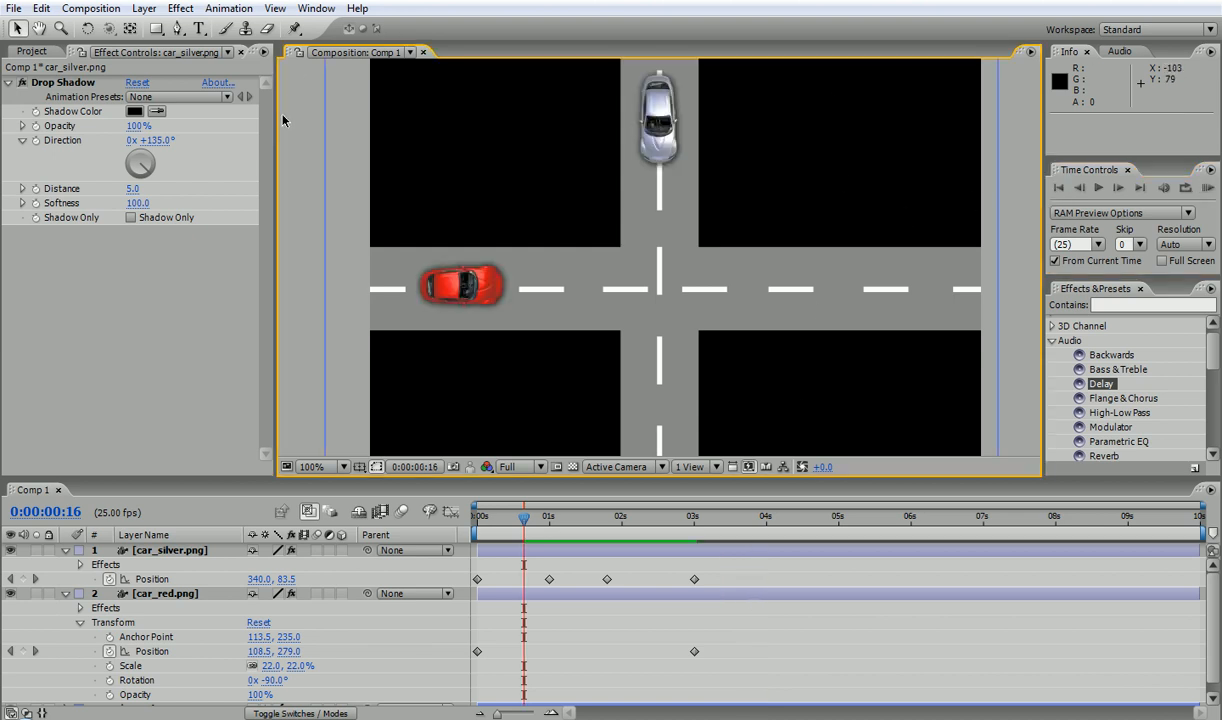